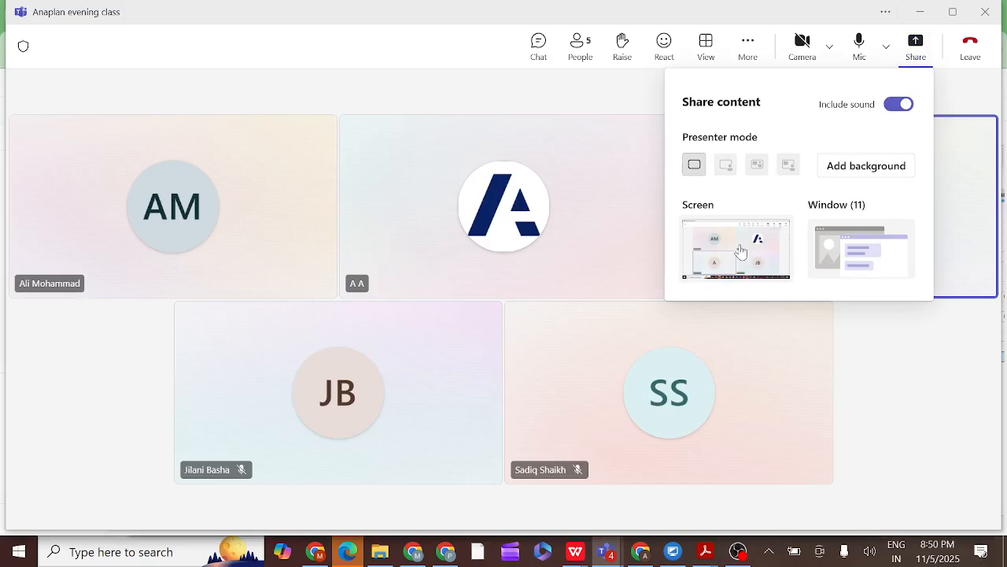
Share the entire screen in the Teams meeting
{"action": "left_click", "coordinate": [741, 250]}
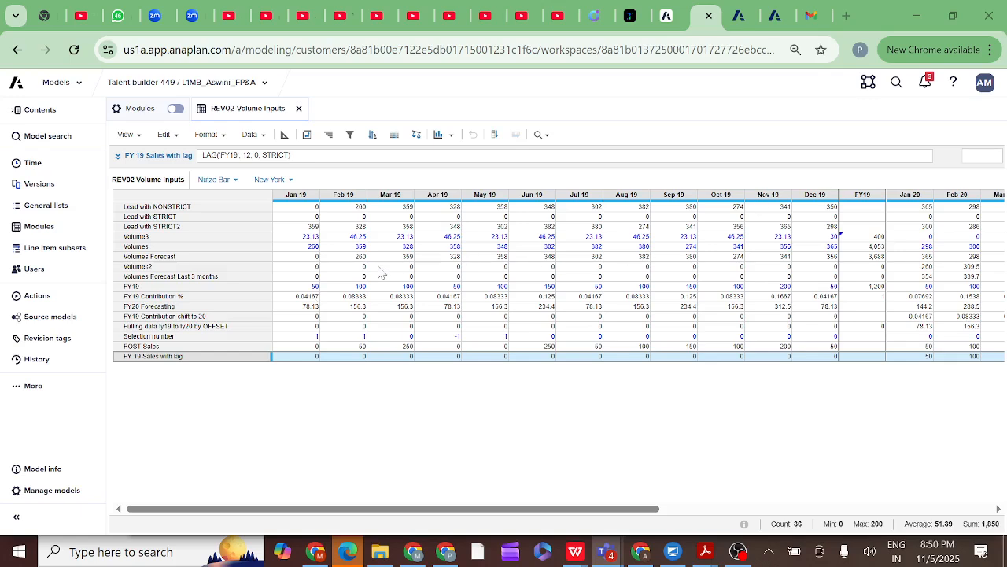
Switch to Anaplan and open the OFFSET saved view of the REV02 Volume Inputs module
{"action": "left_click", "coordinate": [180, 327]}
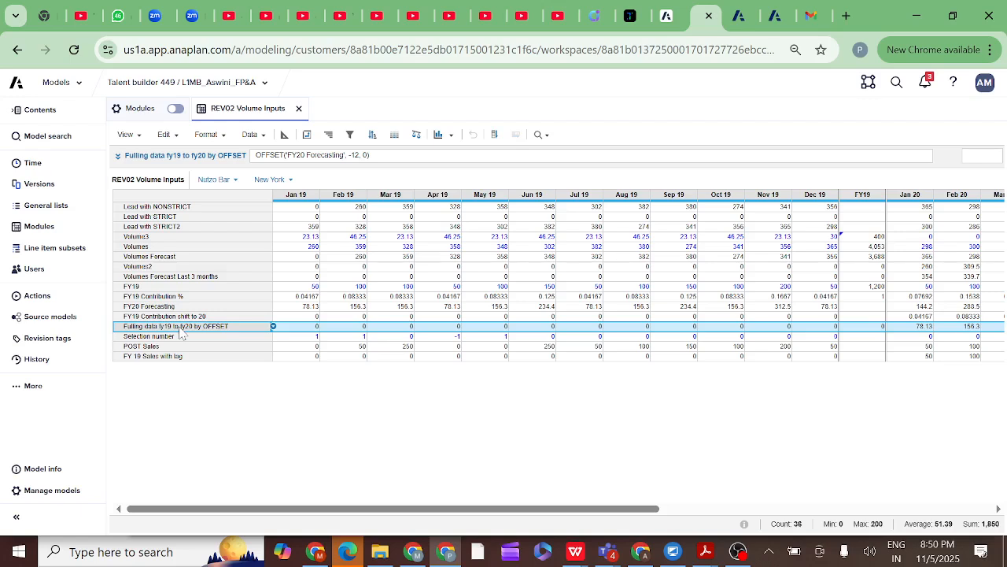
{"action": "left_click", "coordinate": [139, 139]}
{"action": "mouse_move", "coordinate": [164, 222]}
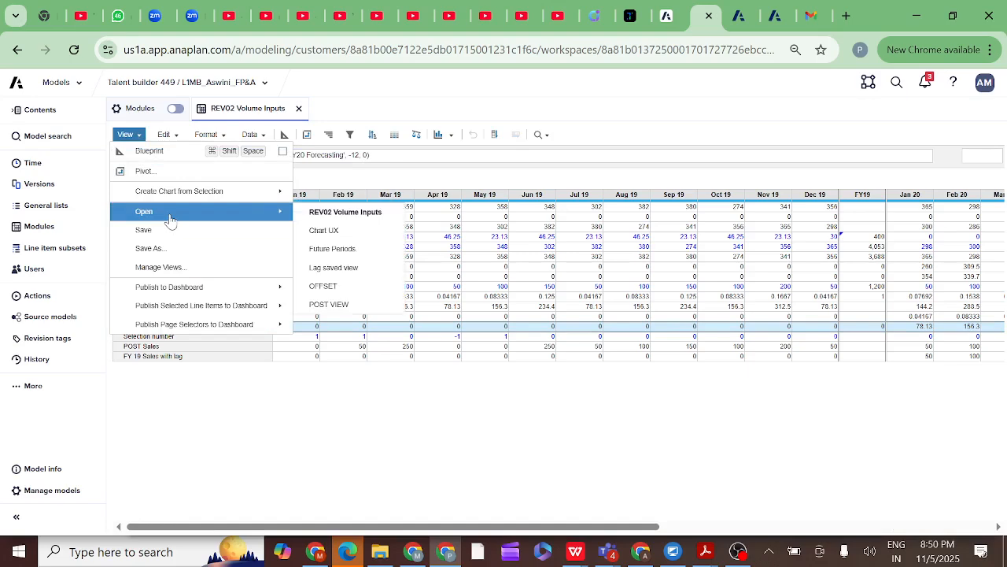
{"action": "left_click", "coordinate": [325, 286]}
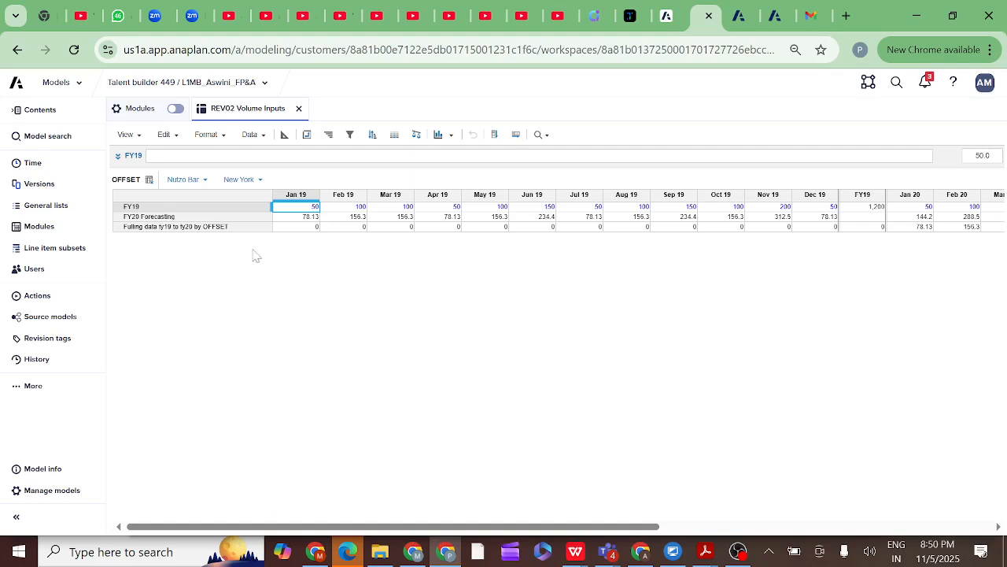
Examine the formulas of the FY20 Forecasting and Fulling data fy19 to fy20 by OFFSET line items
{"action": "left_click", "coordinate": [189, 229]}
{"action": "left_click", "coordinate": [174, 222]}
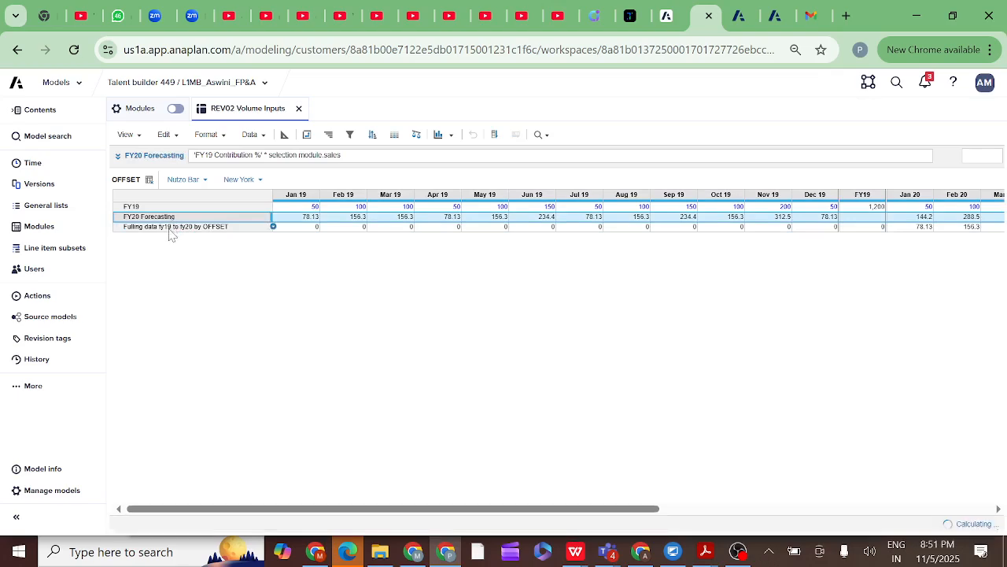
{"action": "left_click", "coordinate": [170, 229]}
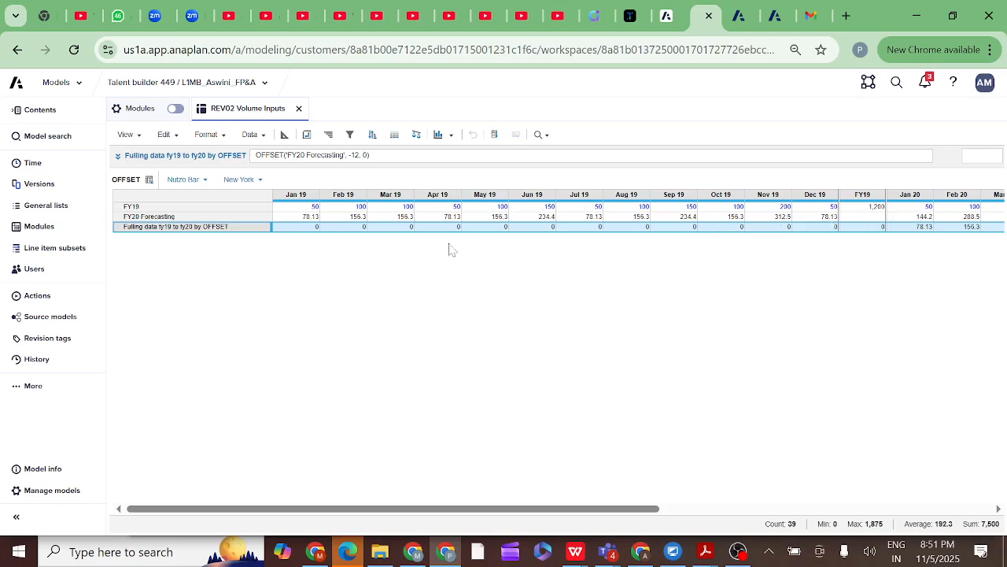
{"action": "left_click", "coordinate": [295, 228]}
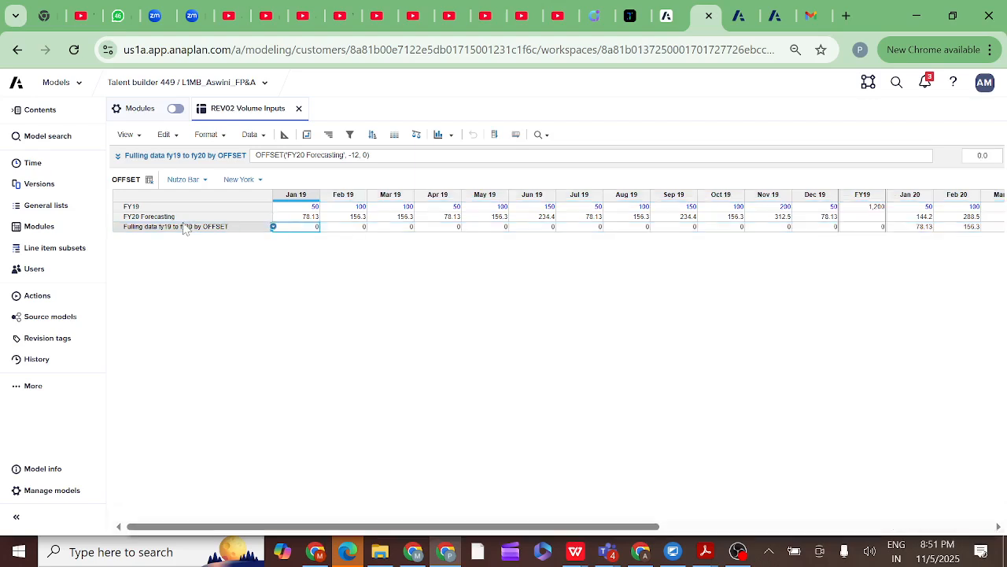
{"action": "left_click", "coordinate": [165, 228]}
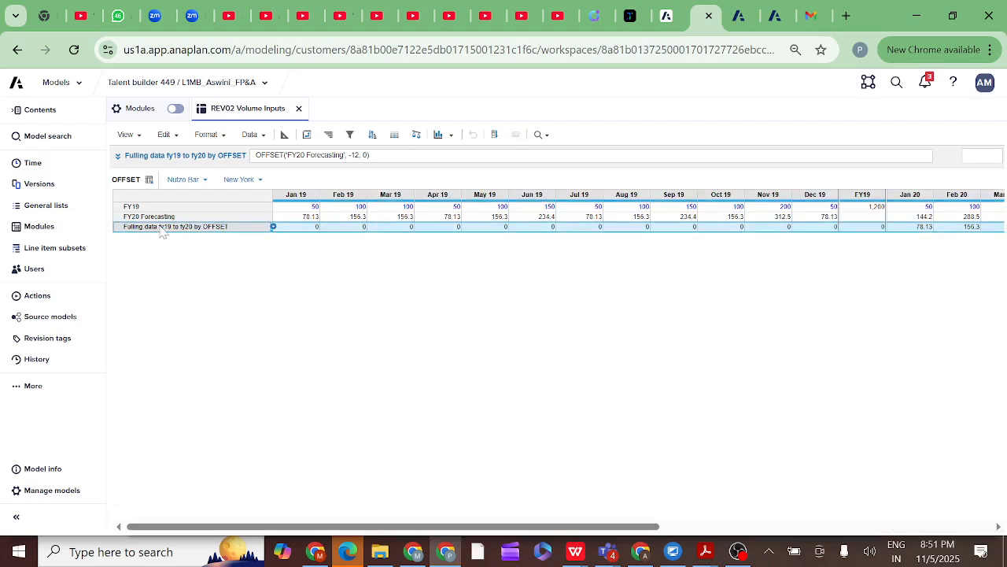
{"action": "left_click", "coordinate": [117, 156]}
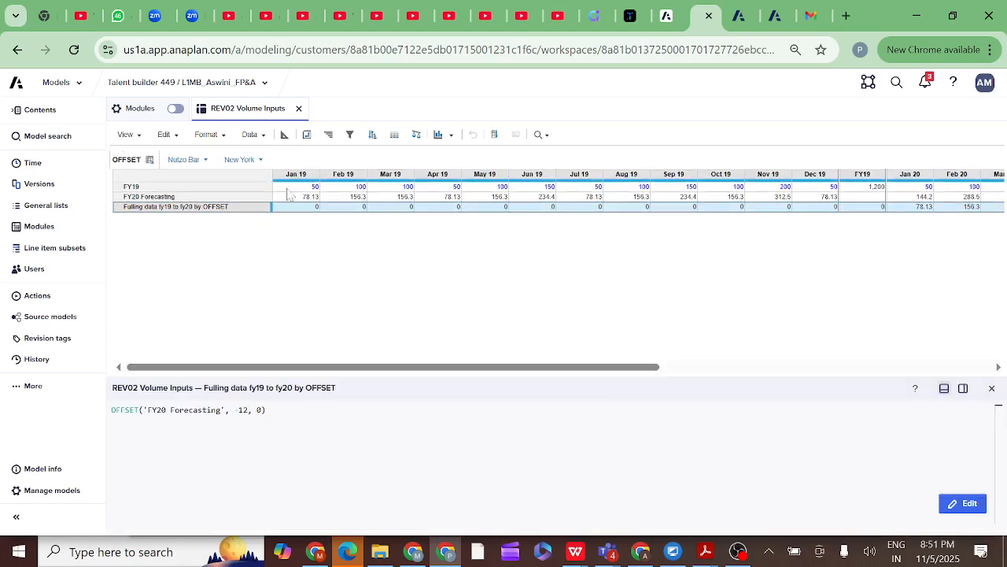
{"action": "left_click", "coordinate": [992, 388]}
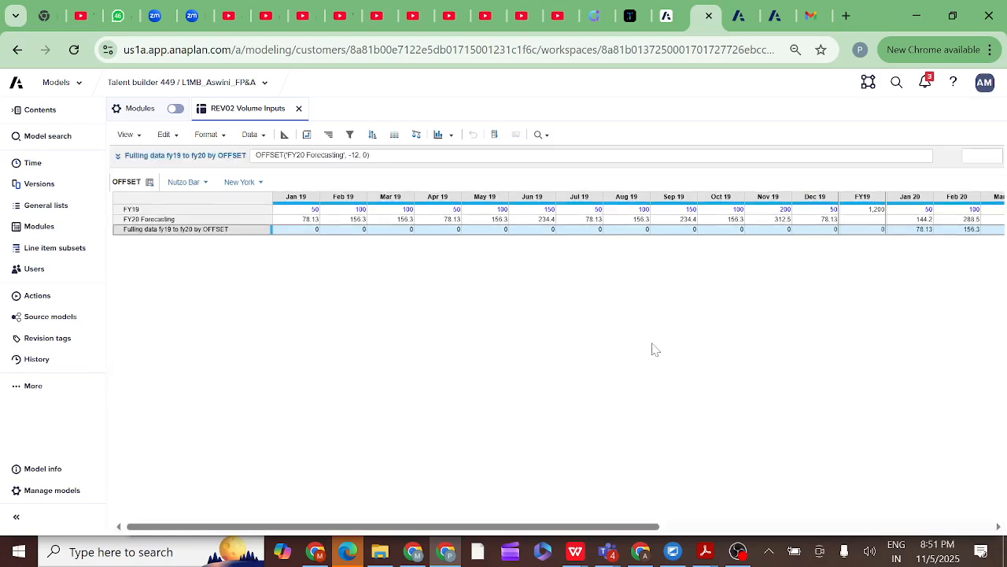
{"action": "left_click", "coordinate": [169, 220]}
{"action": "left_click", "coordinate": [175, 229]}
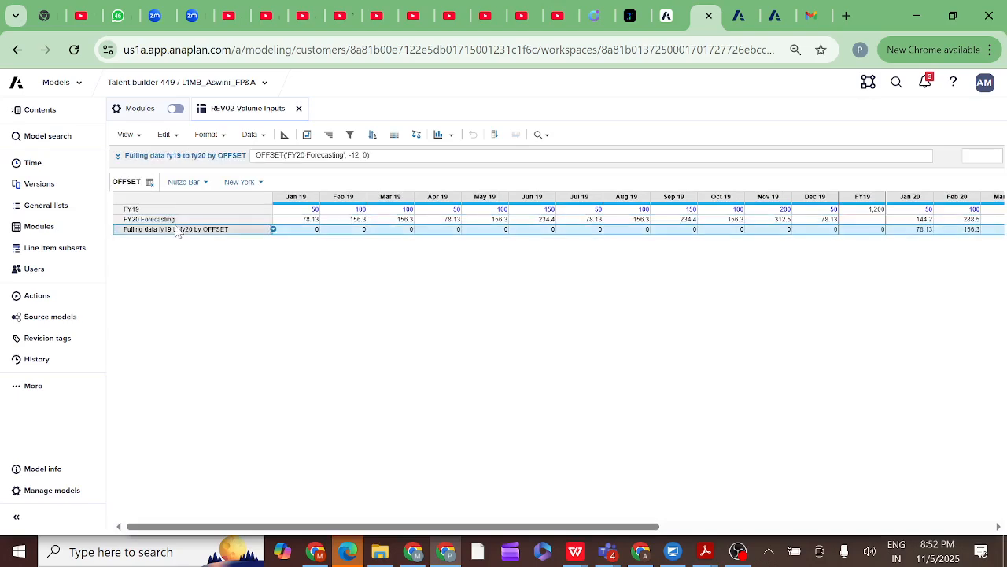
In the module's blueprint, insert a line item named FY19 OFFSET before Selection number
{"action": "left_click", "coordinate": [284, 135]}
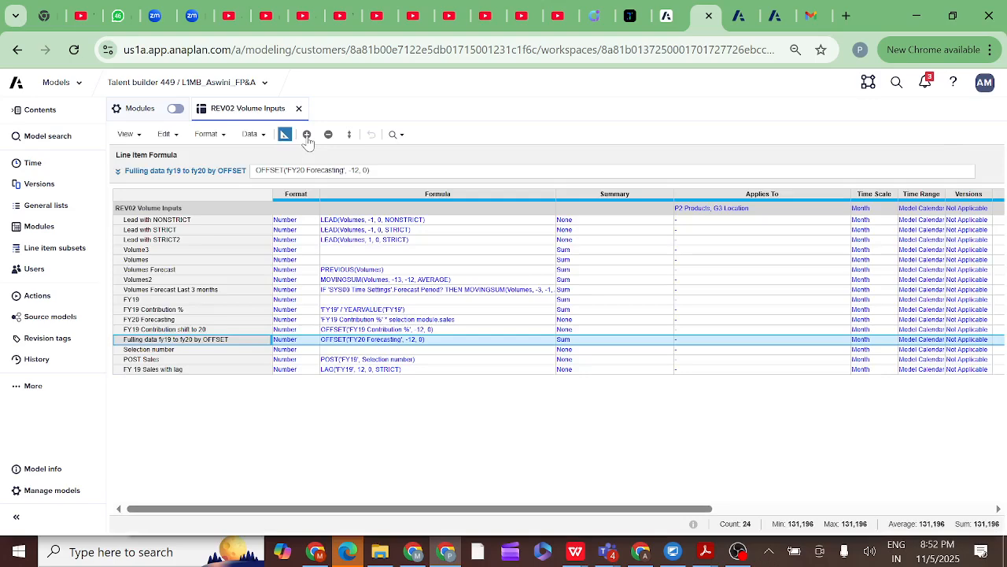
{"action": "left_click", "coordinate": [153, 352]}
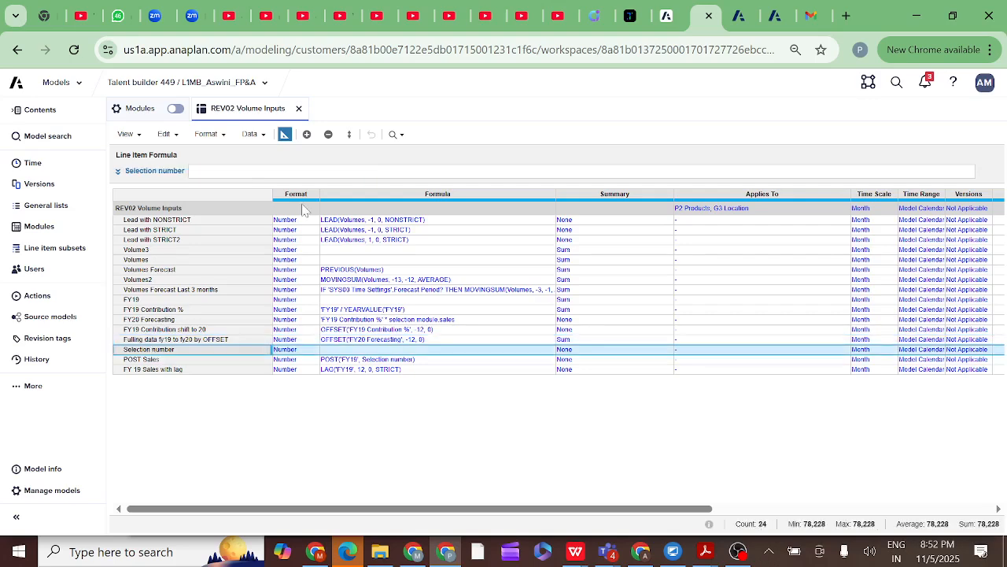
{"action": "left_click", "coordinate": [307, 135]}
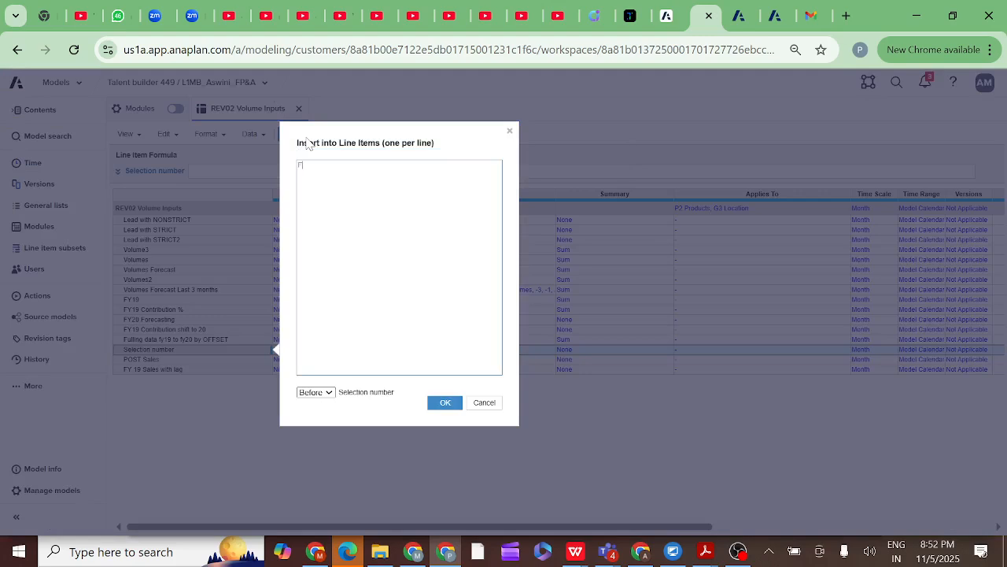
{"action": "type", "text": "FY19 OFFSET"}
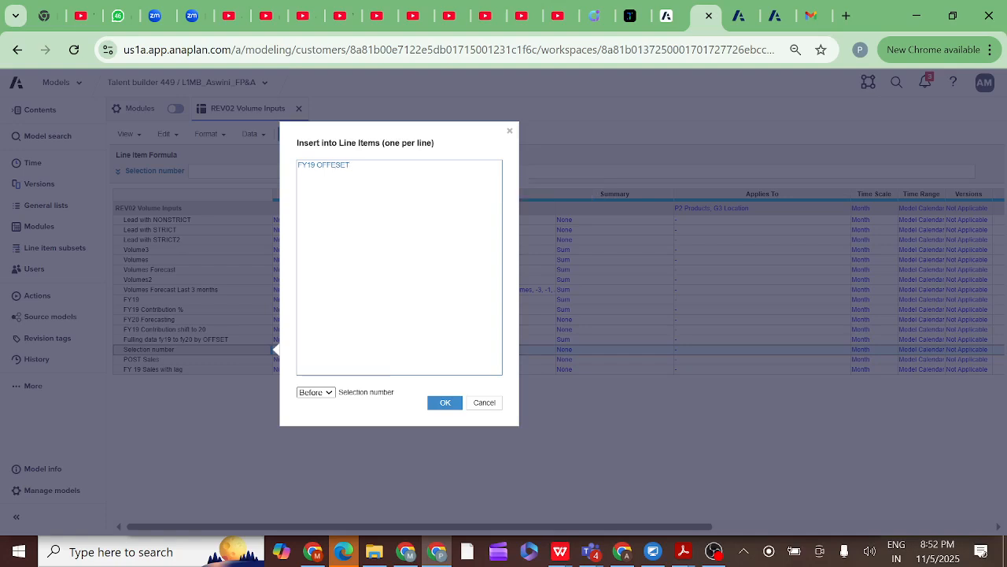
{"action": "key", "text": "BackSpace"}
{"action": "left_click", "coordinate": [445, 405]}
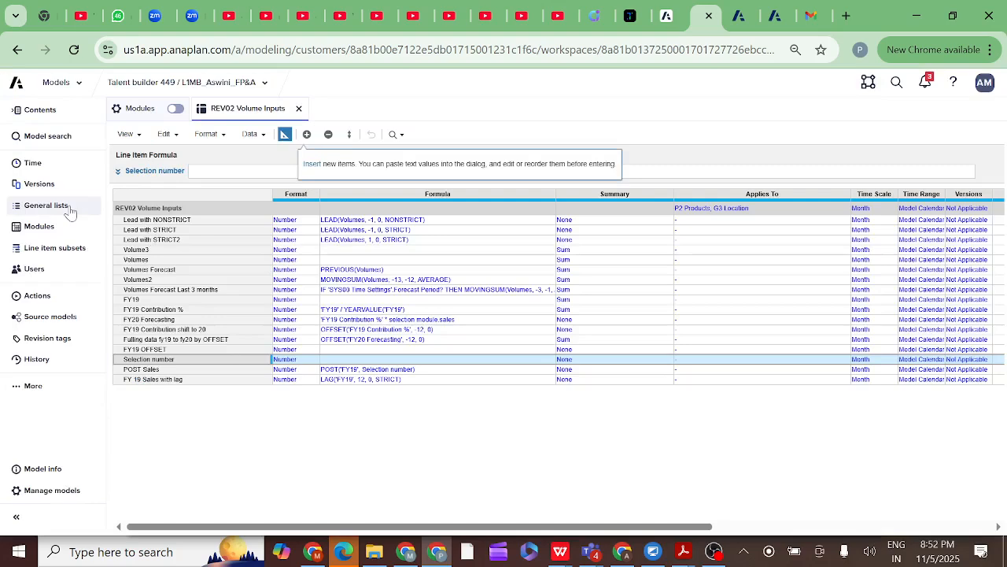
Return to the OFFSET saved view and show all of the module's line items in it
{"action": "left_click", "coordinate": [134, 135]}
{"action": "mouse_move", "coordinate": [176, 214]}
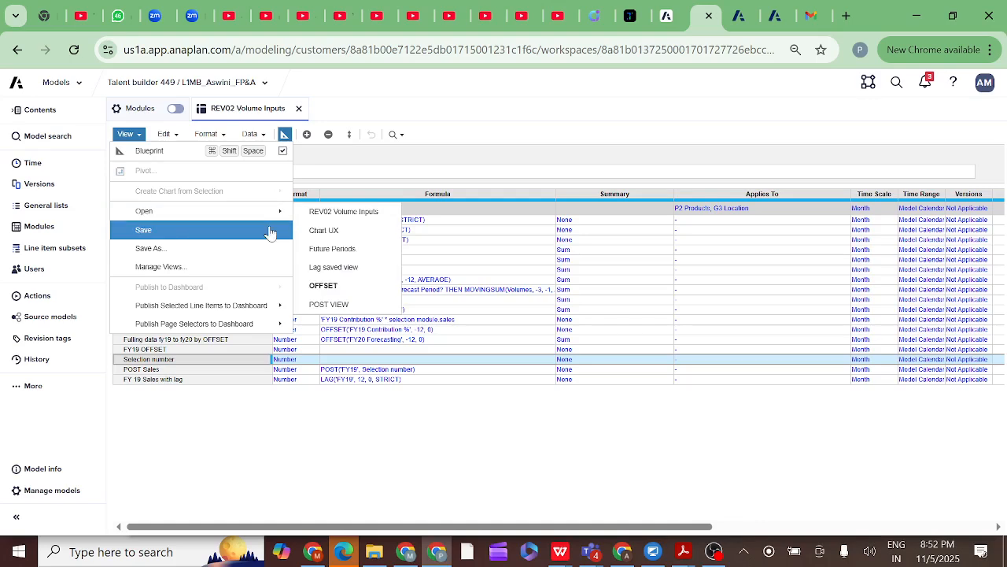
{"action": "left_click", "coordinate": [322, 286]}
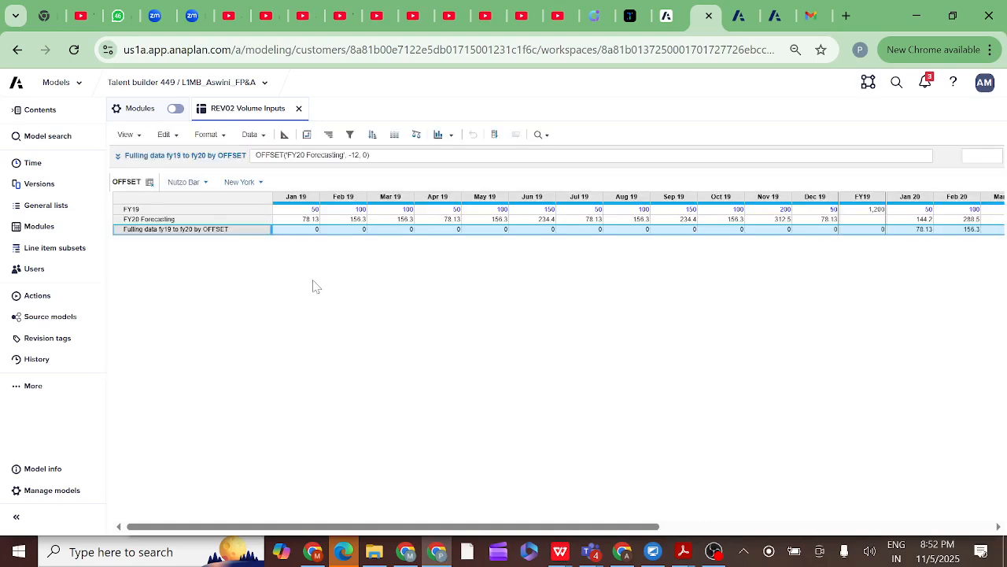
{"action": "left_click", "coordinate": [220, 135]}
{"action": "left_click", "coordinate": [244, 189]}
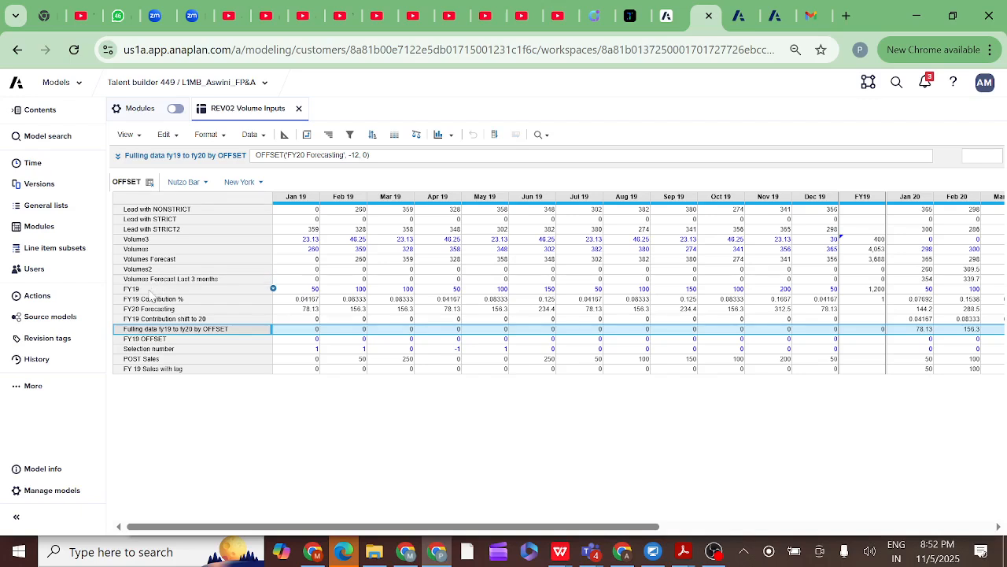
Select the FY19 and FY19 OFFSET line items and save the current view as a new view named OFFSET2
{"action": "left_click", "coordinate": [149, 290]}
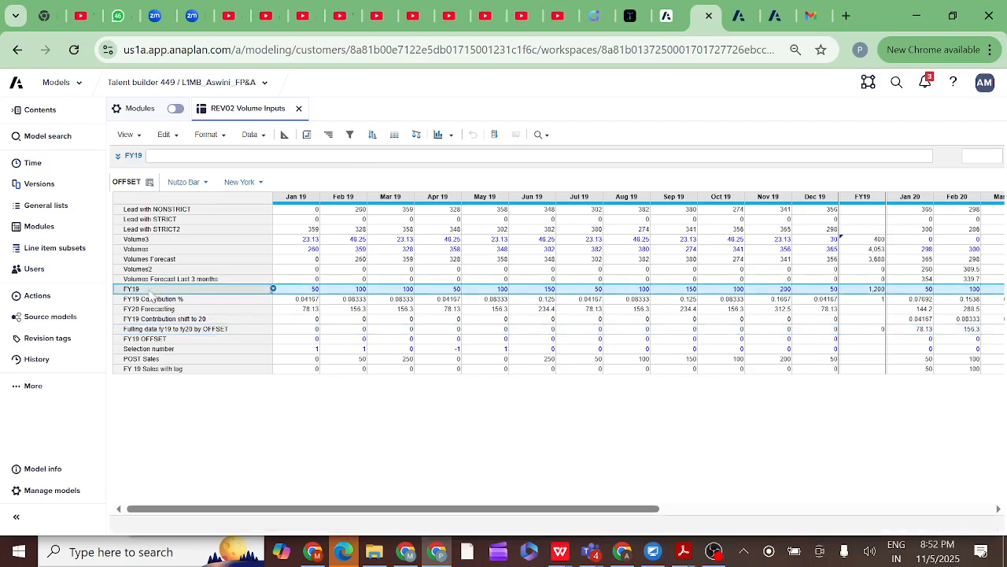
{"action": "left_click", "coordinate": [155, 339], "text": "shift"}
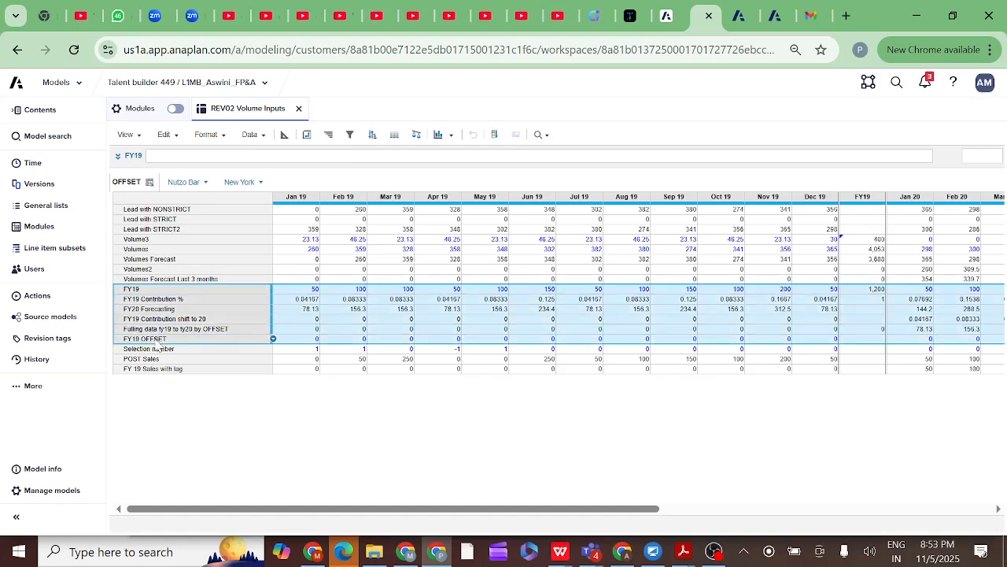
{"action": "left_click", "coordinate": [147, 290]}
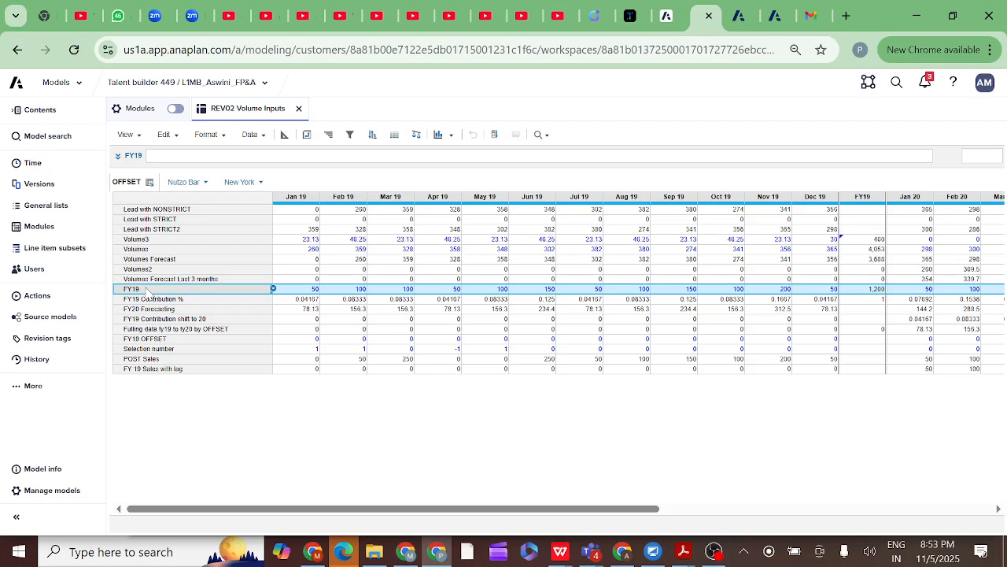
{"action": "left_click", "coordinate": [153, 340], "text": "ctrl"}
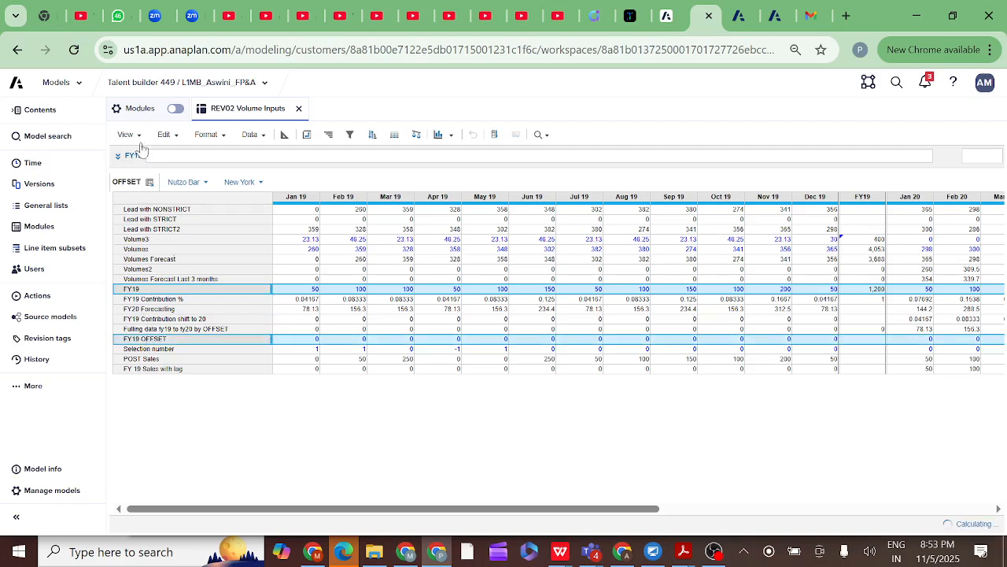
{"action": "left_click", "coordinate": [136, 137]}
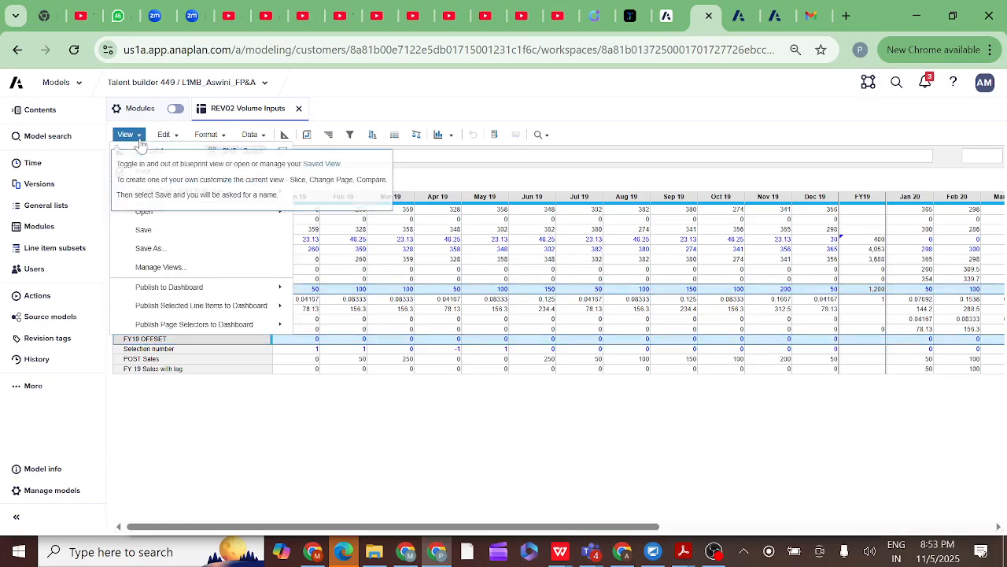
{"action": "left_click", "coordinate": [150, 251]}
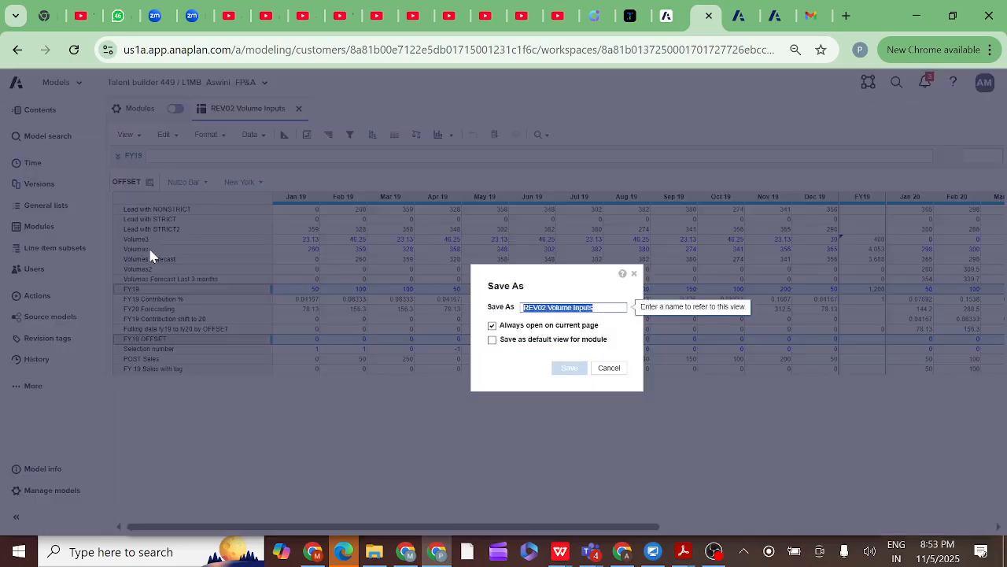
{"action": "key", "text": "BackSpace"}
{"action": "type", "text": "C"}
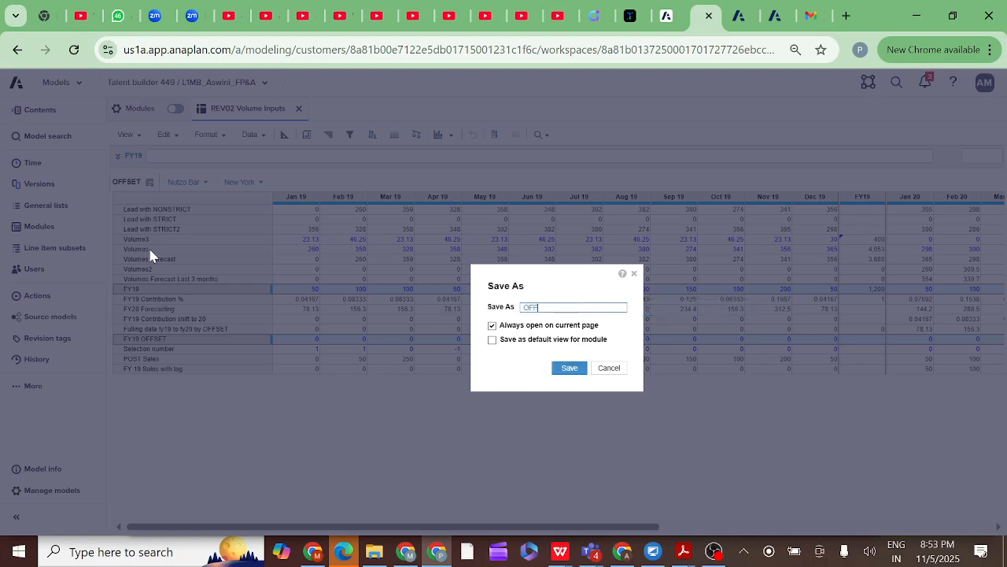
{"action": "type", "text": "FFSET2"}
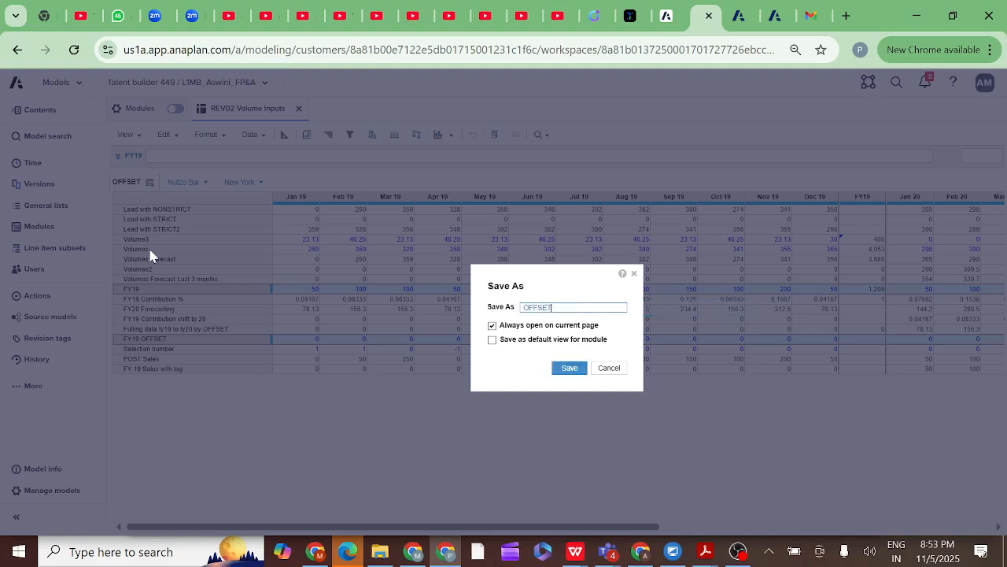
{"action": "left_click", "coordinate": [570, 369]}
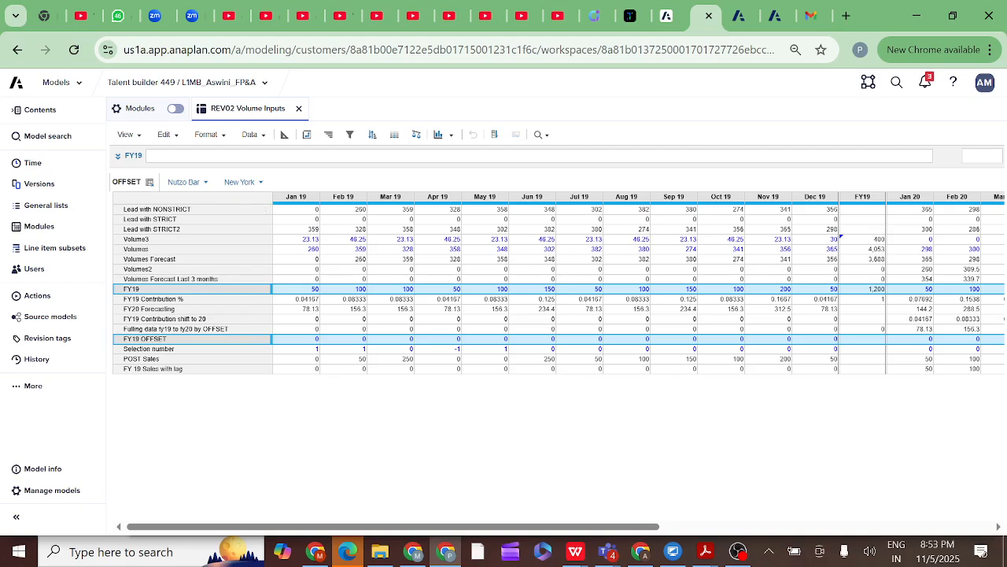
Open the OFFSET2 saved view and show only its FY19 and FY19 OFFSET line items
{"action": "left_click", "coordinate": [138, 137]}
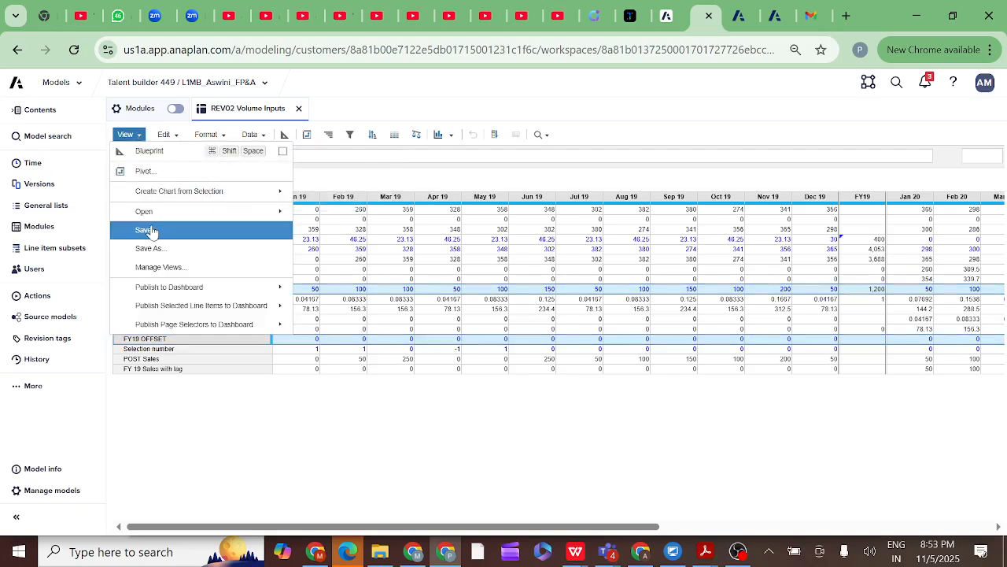
{"action": "mouse_move", "coordinate": [171, 215]}
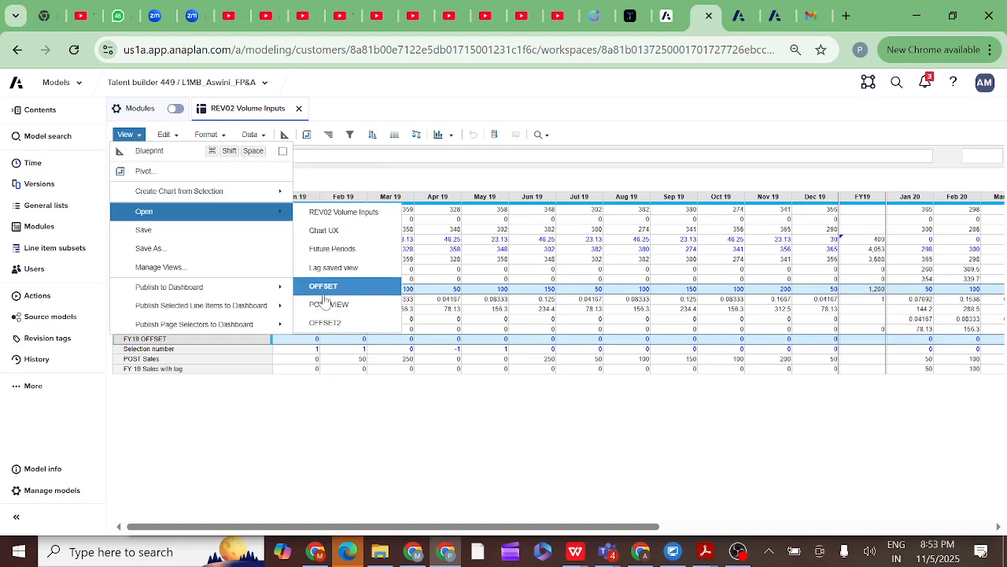
{"action": "left_click", "coordinate": [329, 322]}
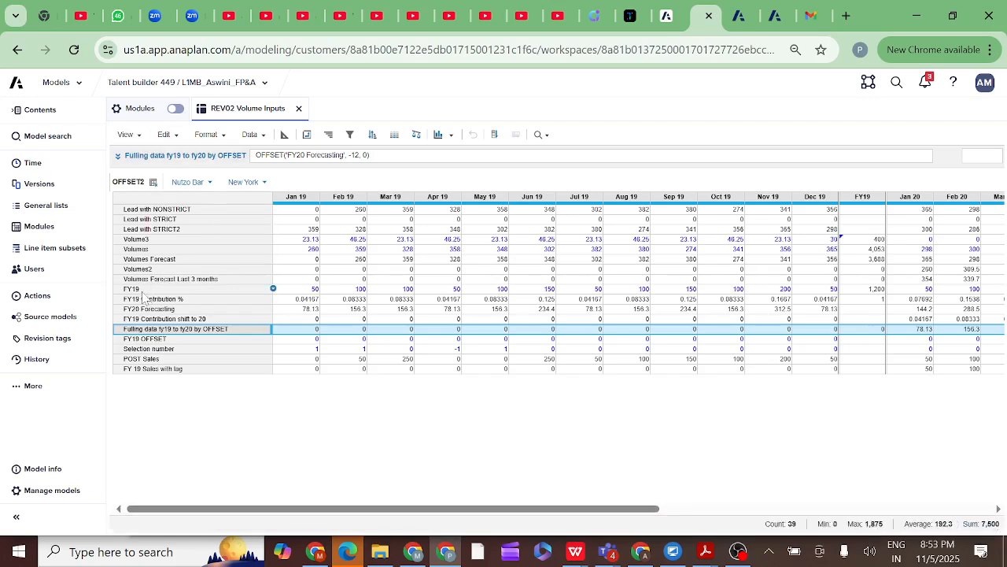
{"action": "left_click", "coordinate": [142, 290]}
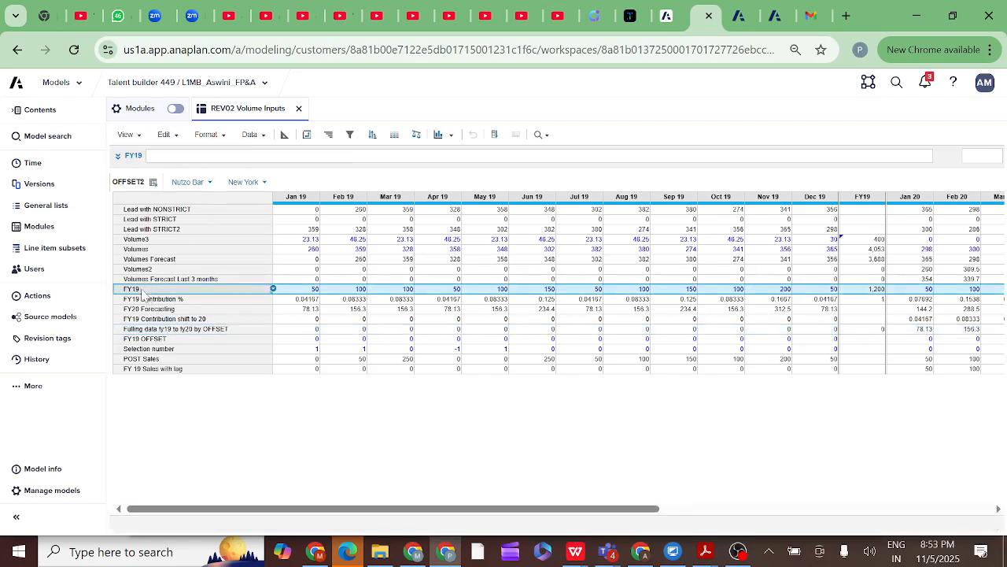
{"action": "left_click", "coordinate": [144, 341], "text": "ctrl"}
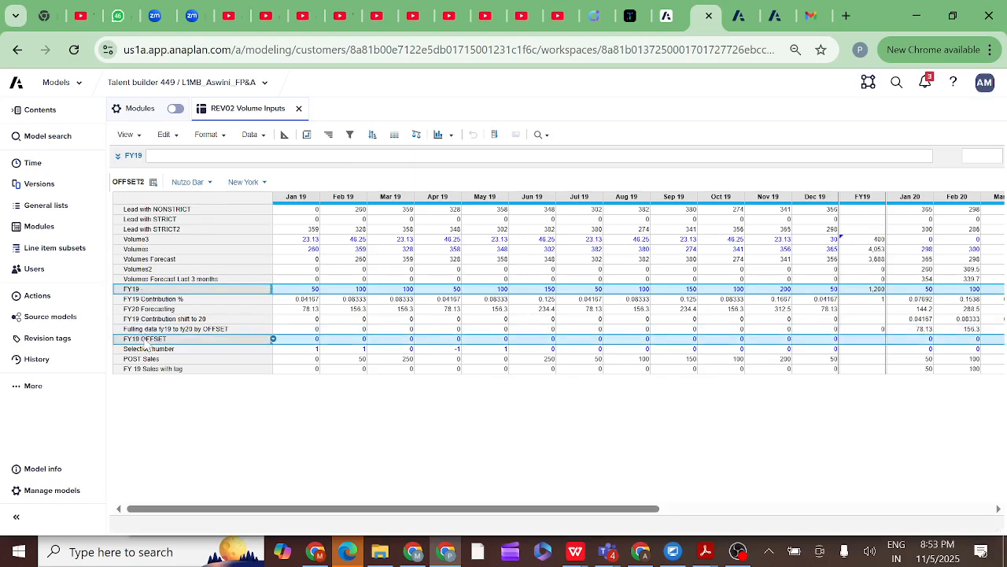
{"action": "left_click", "coordinate": [223, 137]}
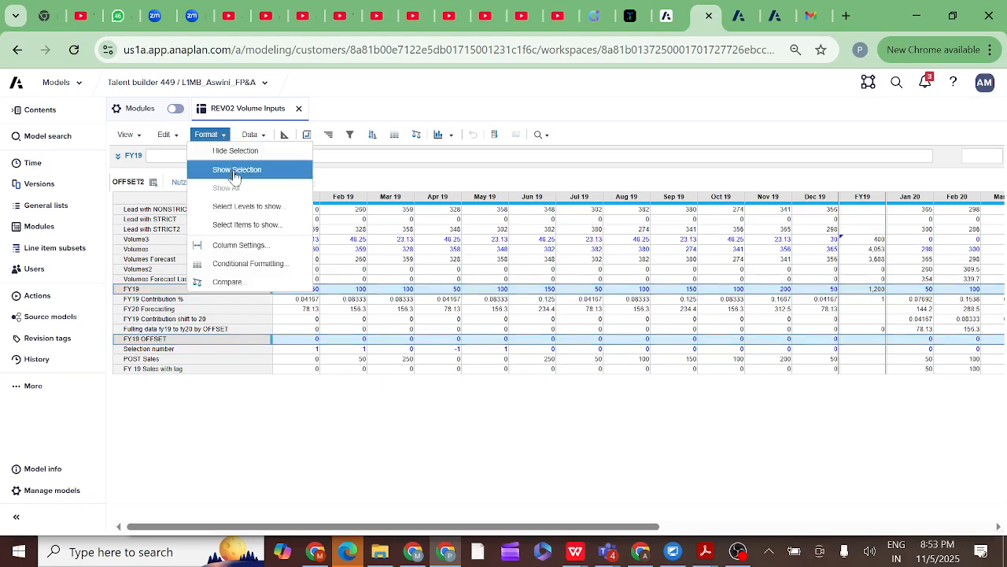
{"action": "left_click", "coordinate": [233, 171]}
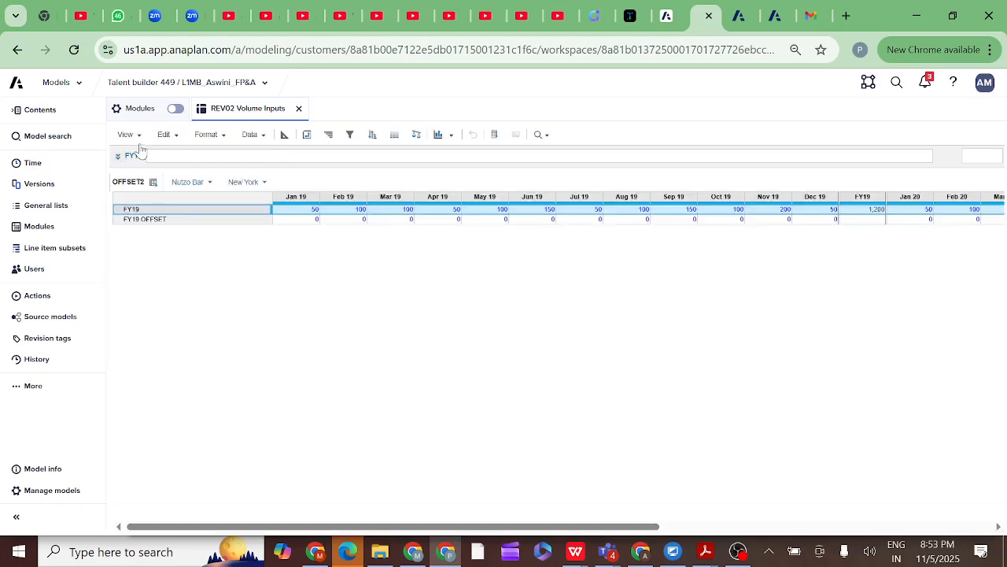
Save the OFFSET2 view, overwriting its stored version with the current FY19 and FY19 OFFSET layout
{"action": "left_click", "coordinate": [127, 134]}
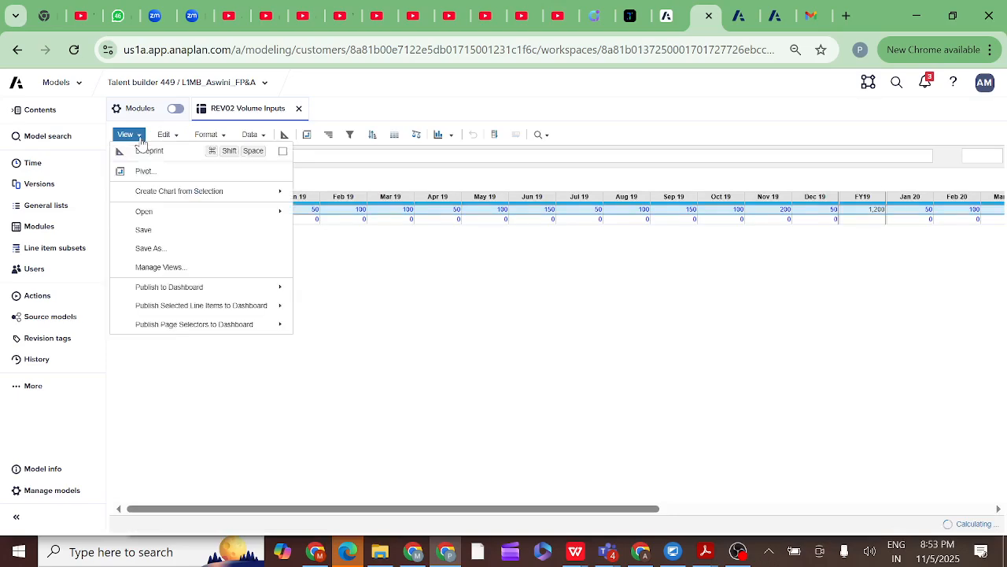
{"action": "left_click", "coordinate": [155, 236]}
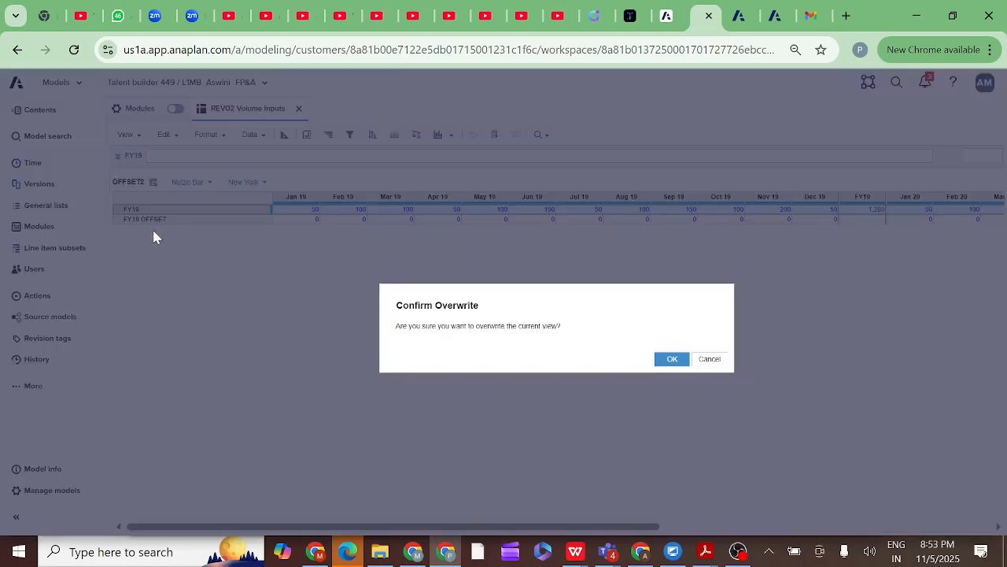
{"action": "left_click", "coordinate": [672, 359]}
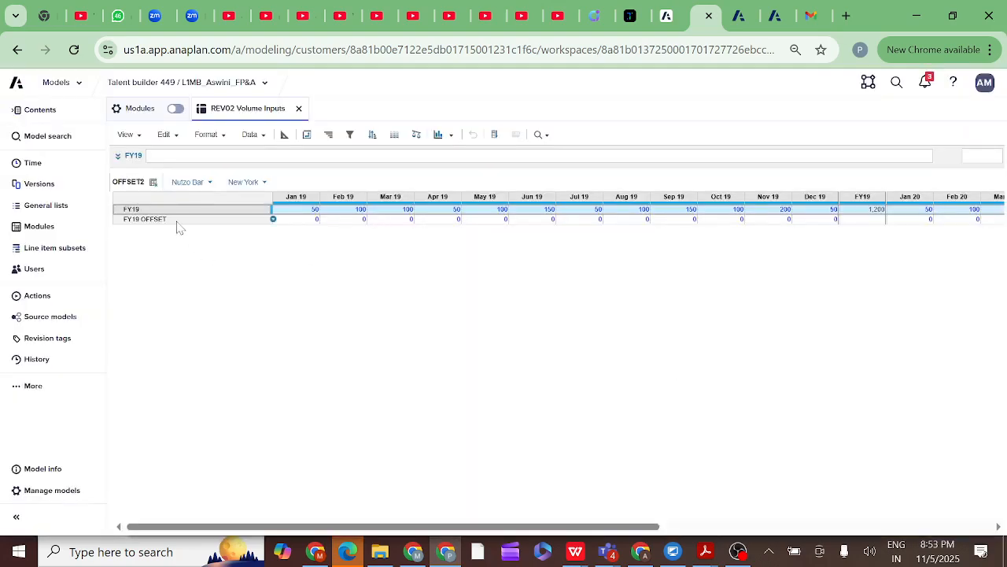
Begin a formula for the FY19 OFFSET line item using the OFFSET function with FY19 as its first argument
{"action": "left_click", "coordinate": [158, 219]}
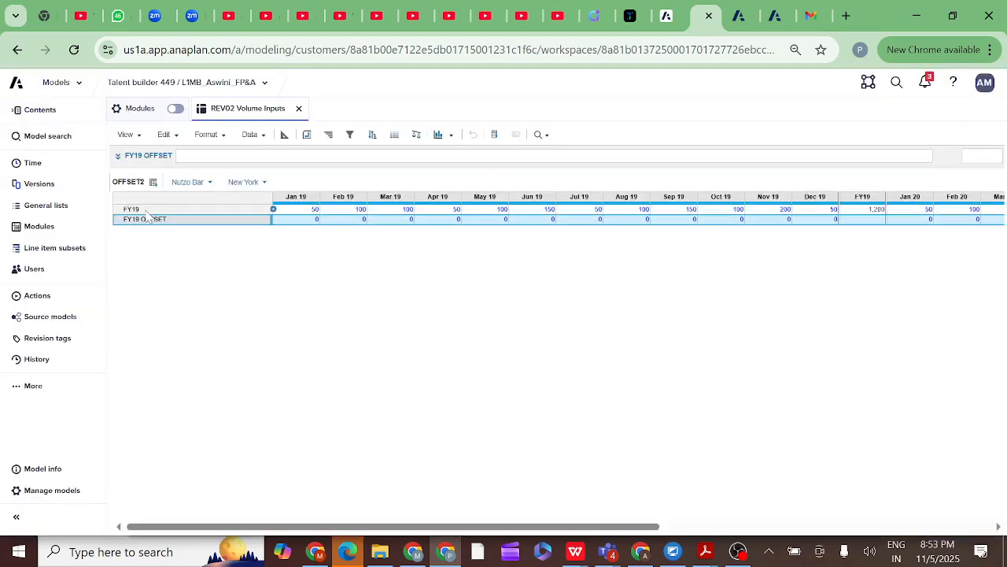
{"action": "left_click", "coordinate": [146, 211]}
{"action": "left_click", "coordinate": [148, 221]}
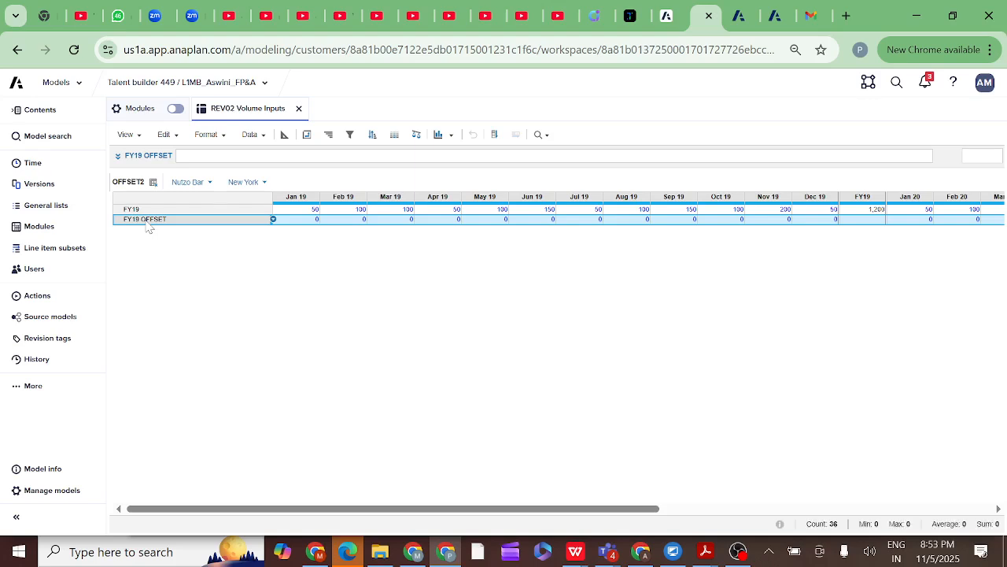
{"action": "left_click", "coordinate": [119, 157]}
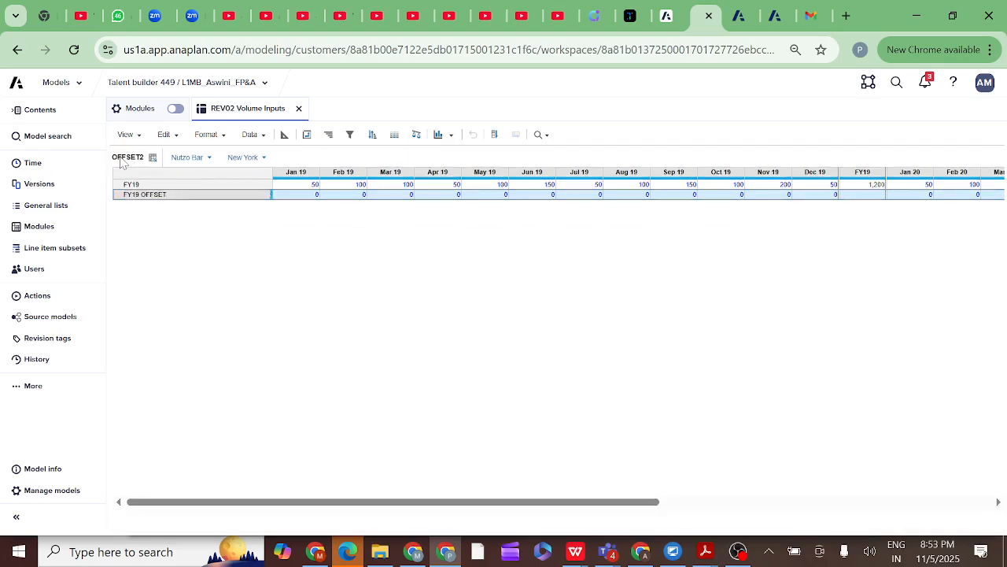
{"action": "left_click", "coordinate": [962, 503]}
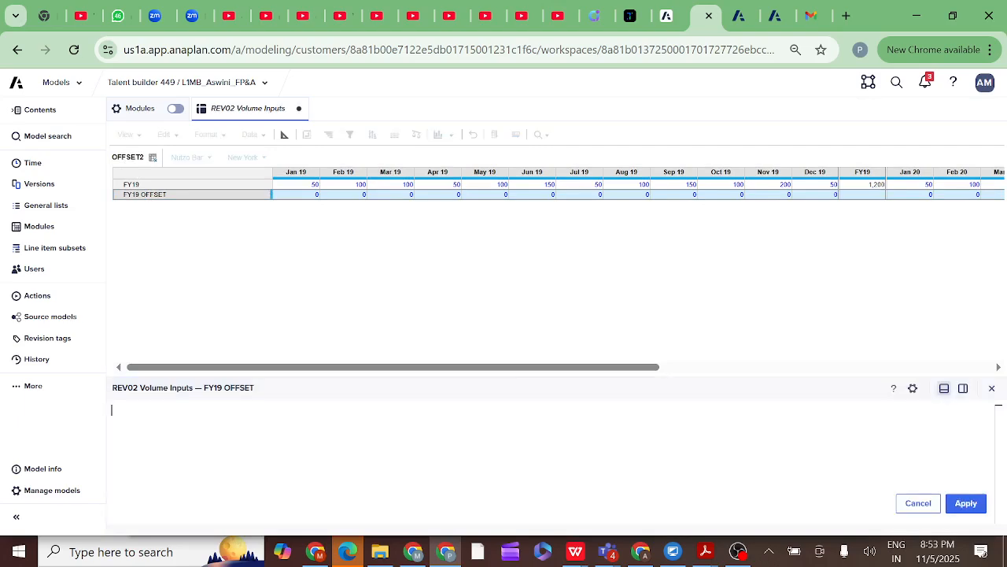
{"action": "type", "text": "OFF"}
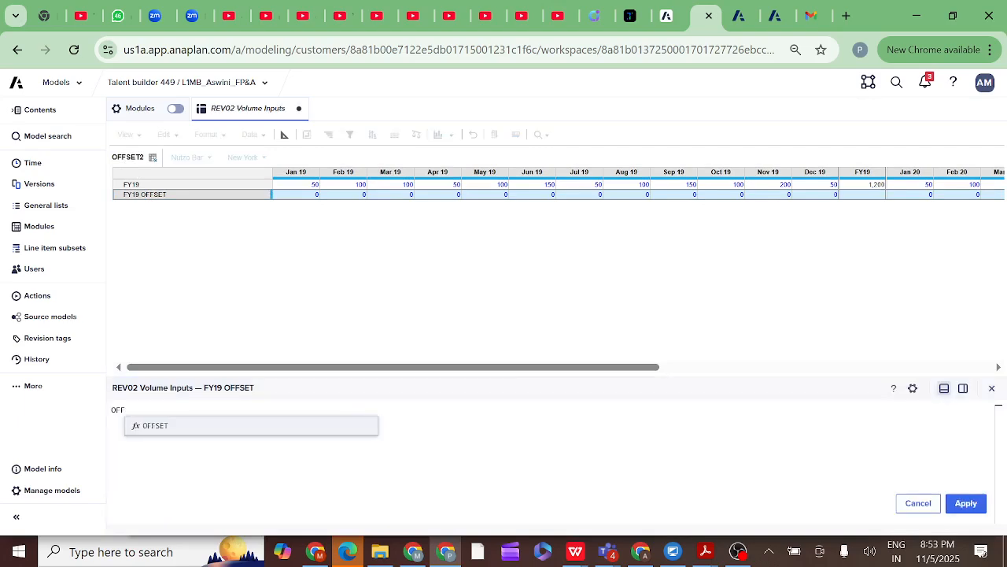
{"action": "left_click", "coordinate": [157, 439]}
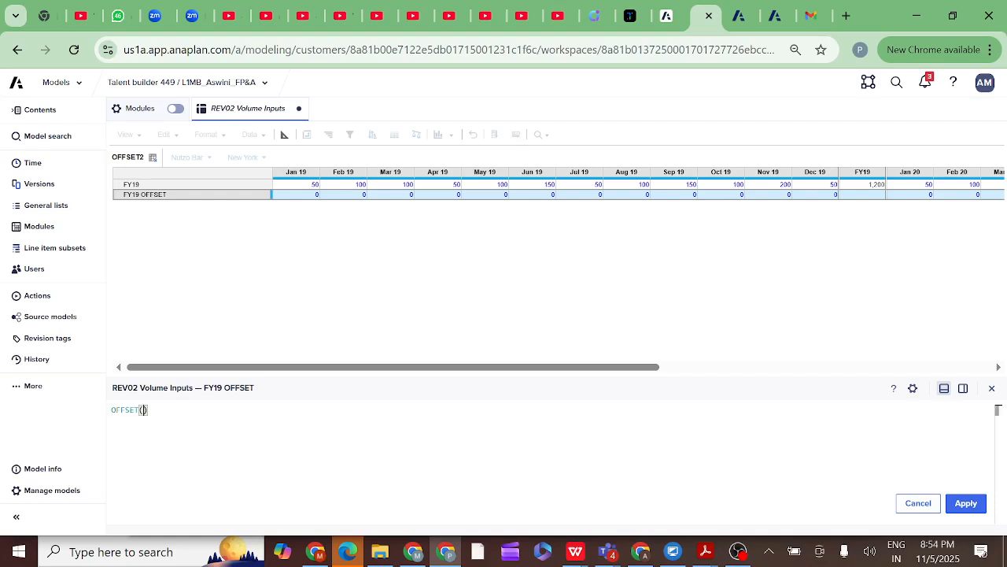
{"action": "left_click", "coordinate": [135, 187]}
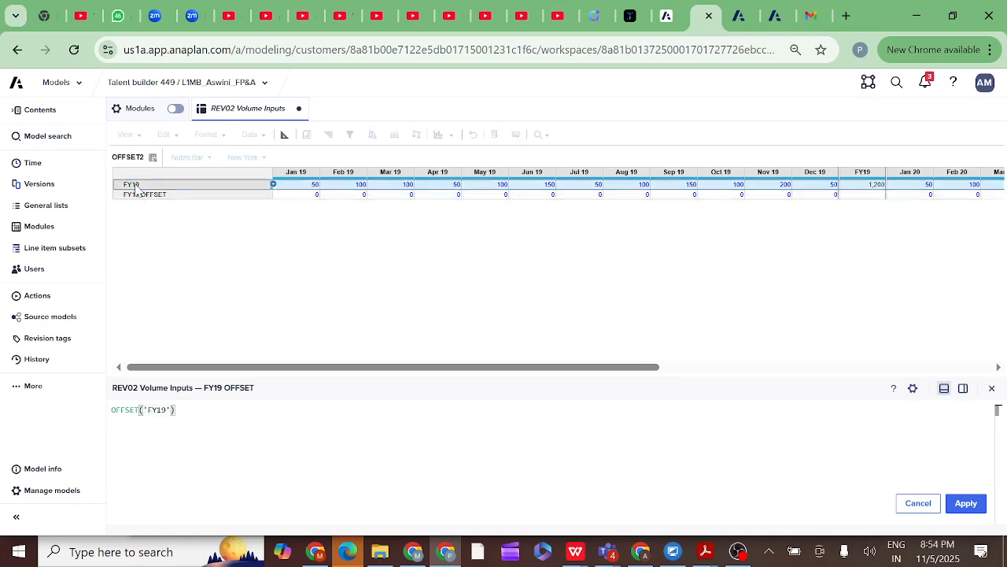
Complete the OFFSET formula with an offset amount of 1 and a fallback value of 0, and apply it
{"action": "type", "text": ","}
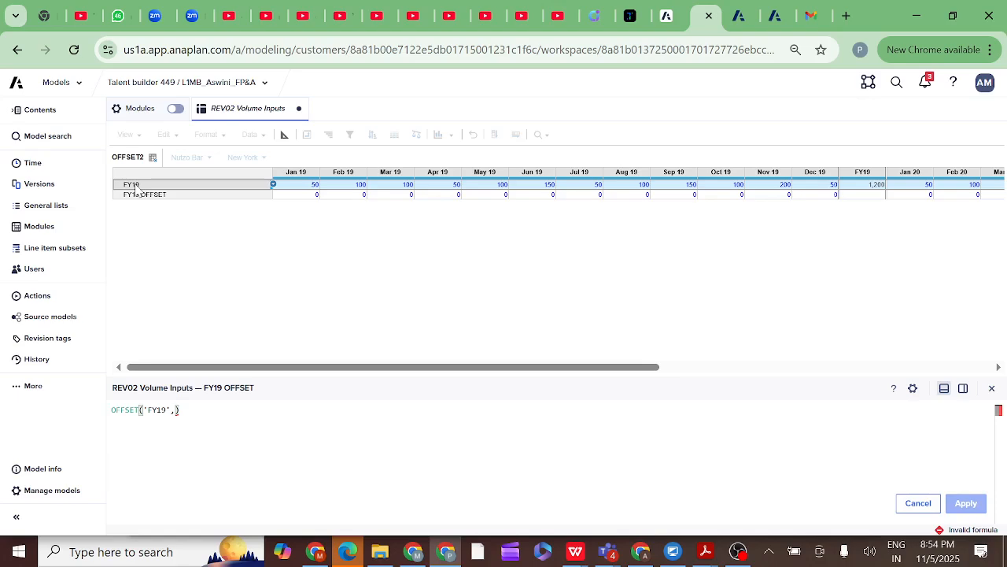
{"action": "type", "text": "1"}
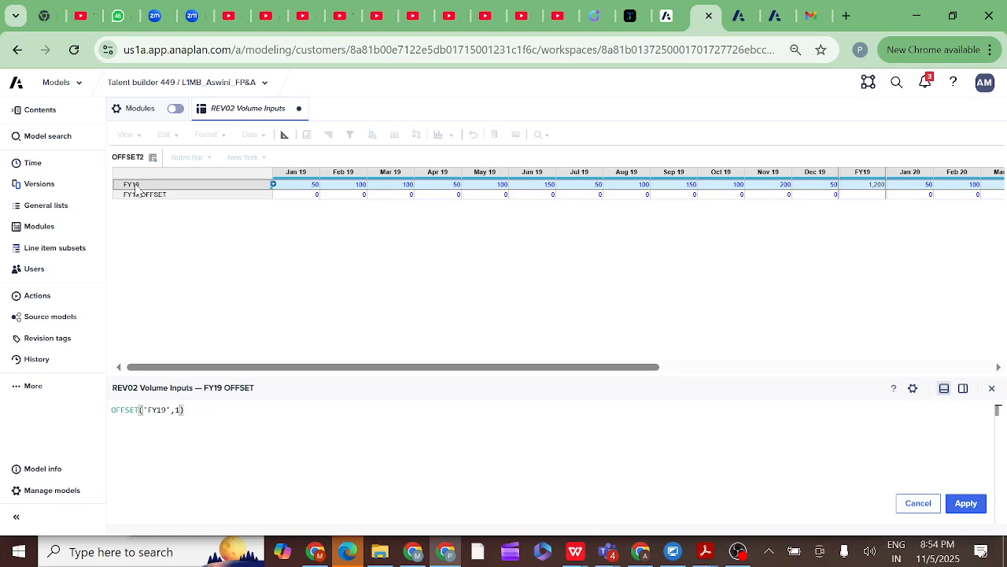
{"action": "type", "text": ","}
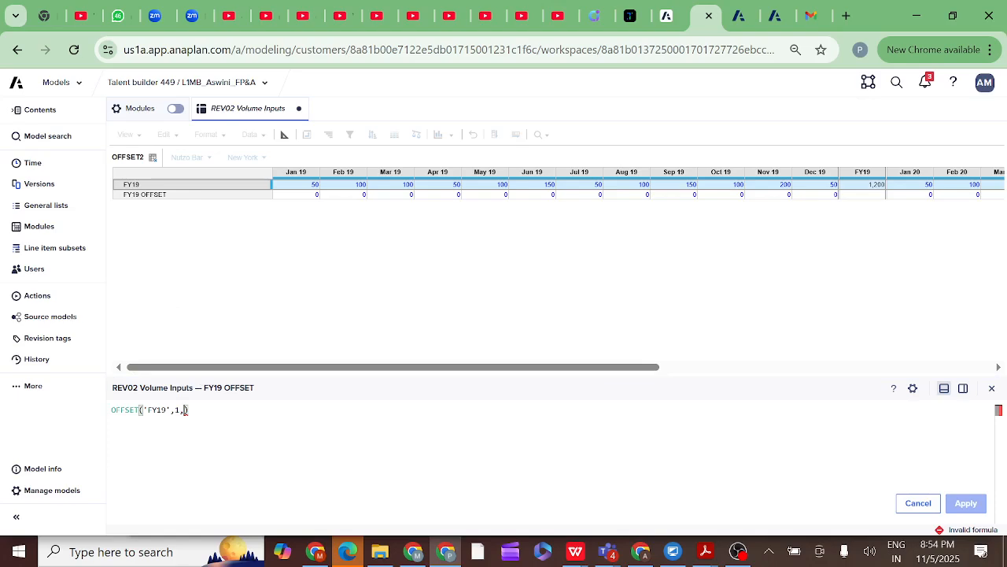
{"action": "type", "text": "0"}
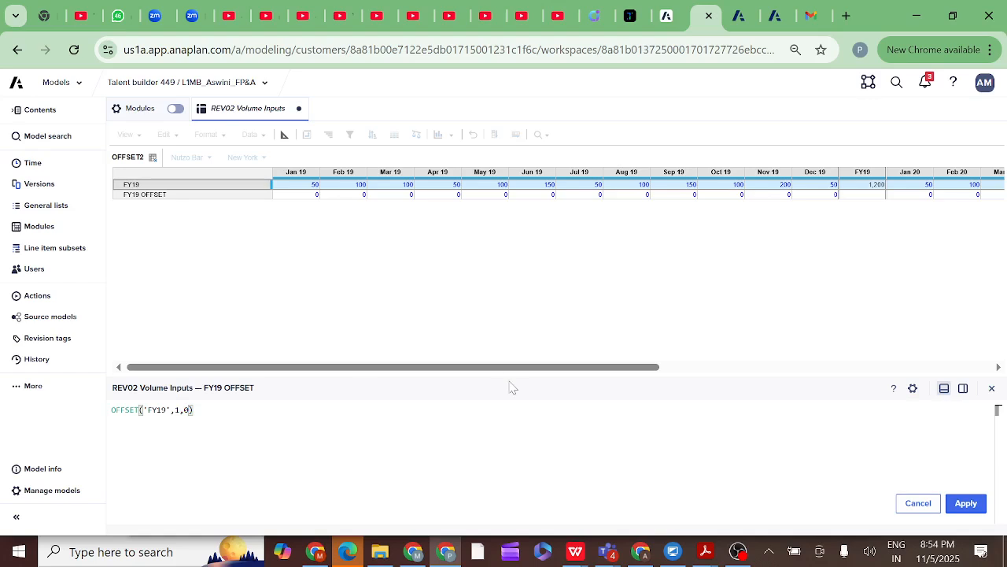
{"action": "left_click", "coordinate": [967, 504]}
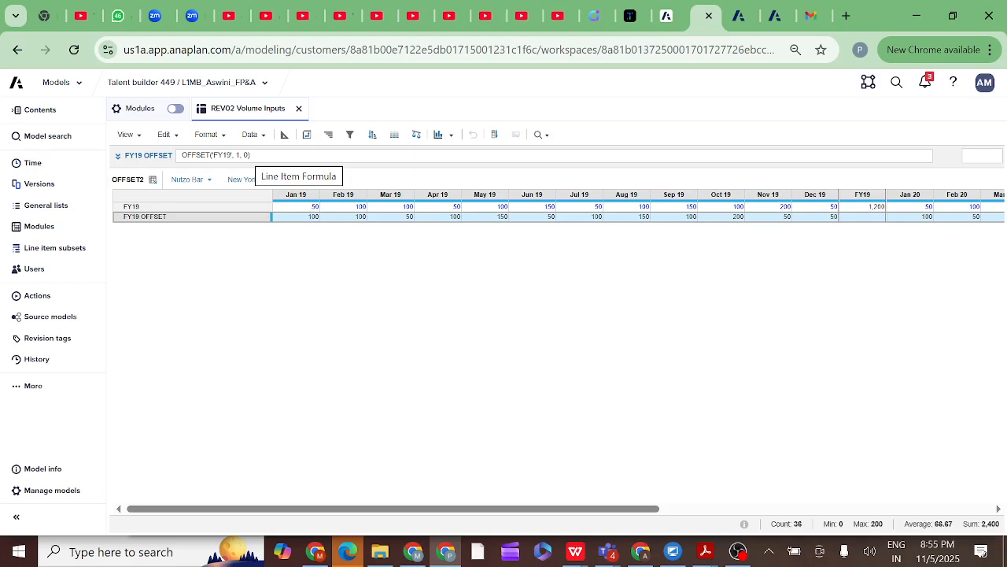
Compare the FY19 OFFSET values for January to March 2019 with the following months' FY19 values
{"action": "left_click", "coordinate": [163, 219]}
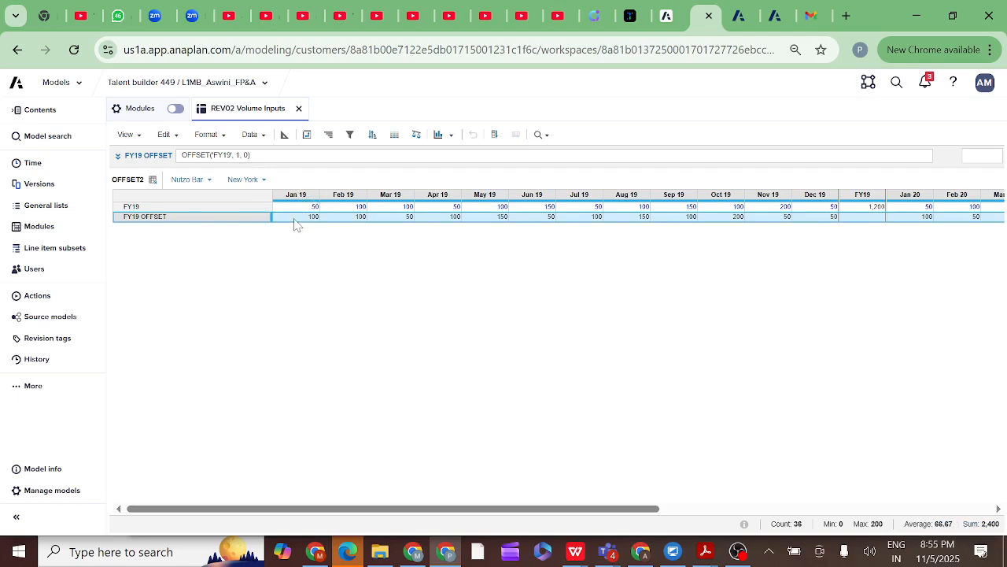
{"action": "left_click", "coordinate": [253, 219]}
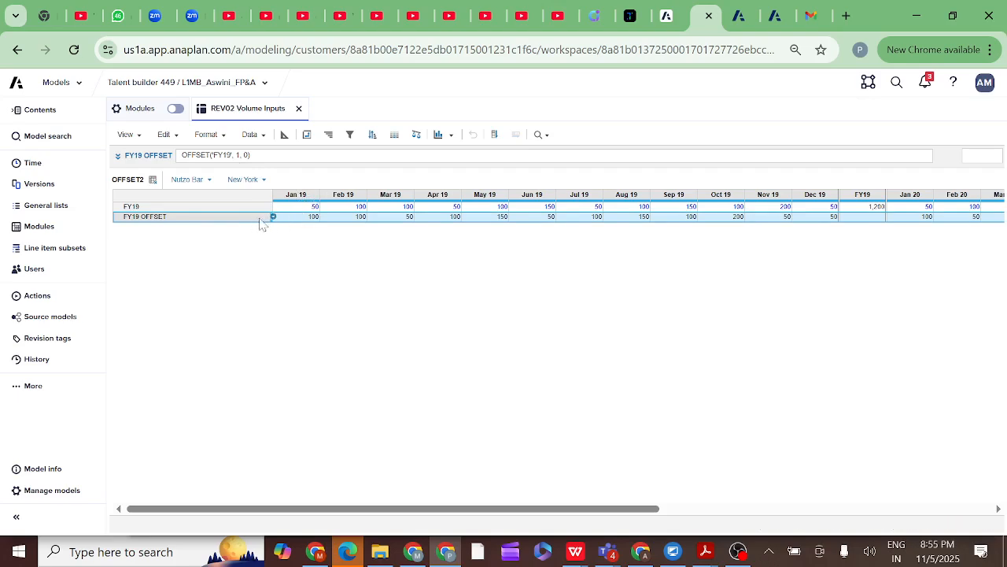
{"action": "left_click", "coordinate": [302, 219]}
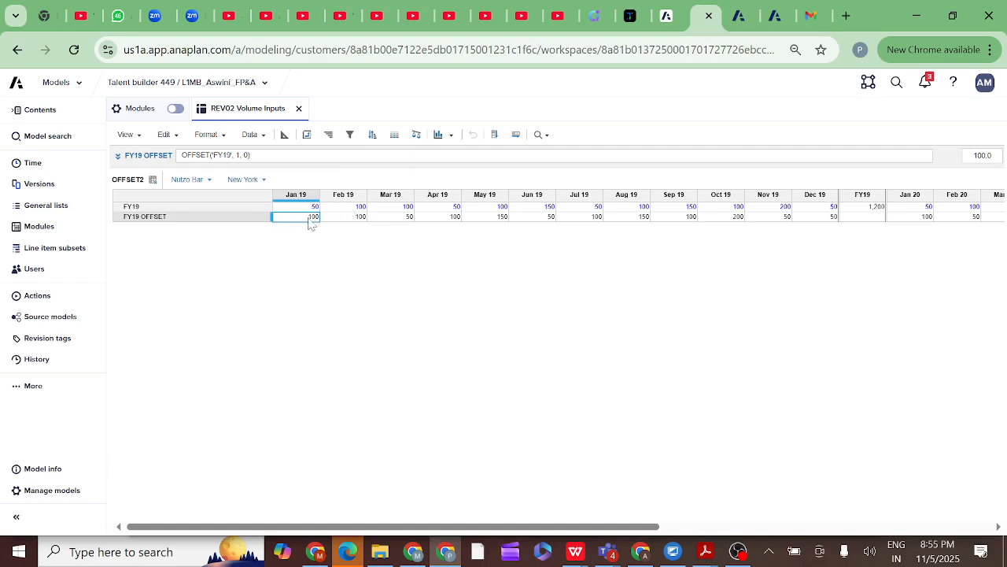
{"action": "left_click", "coordinate": [401, 207]}
{"action": "left_click", "coordinate": [352, 219]}
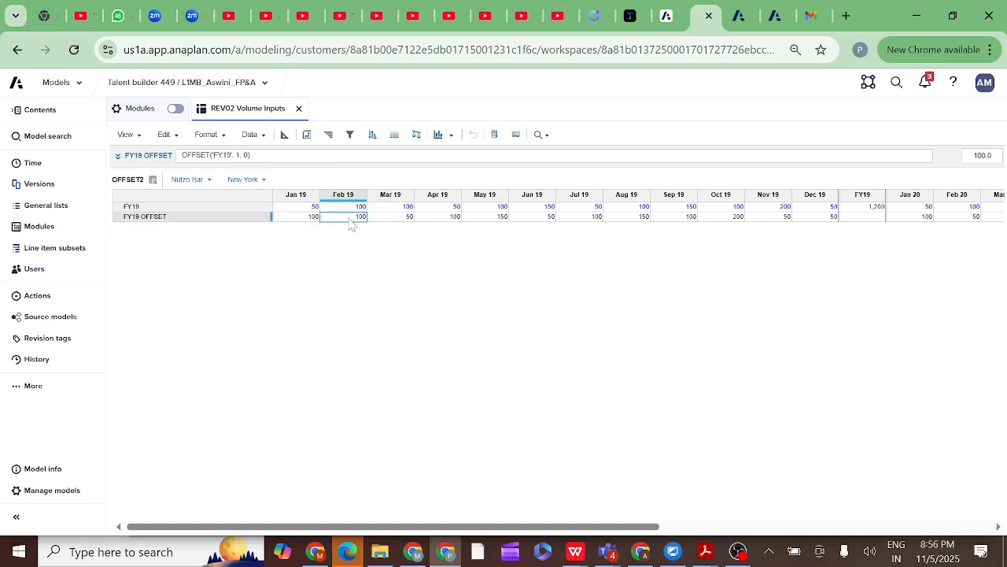
{"action": "left_click", "coordinate": [396, 218]}
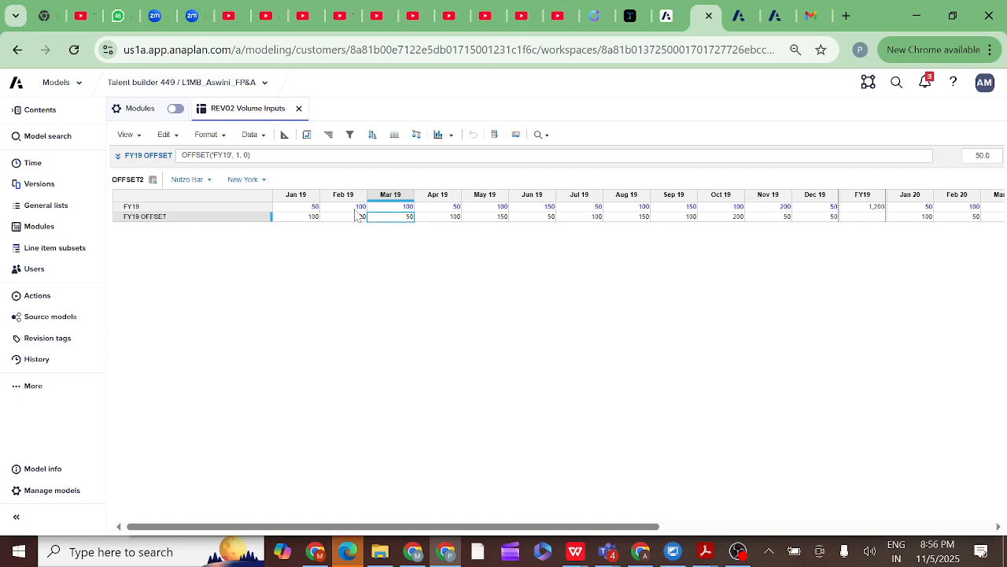
Change the FY19 OFFSET formula to OFFSET('FY19', 0, 0) and compare both line items in January and February 2019
{"action": "left_click", "coordinate": [299, 221]}
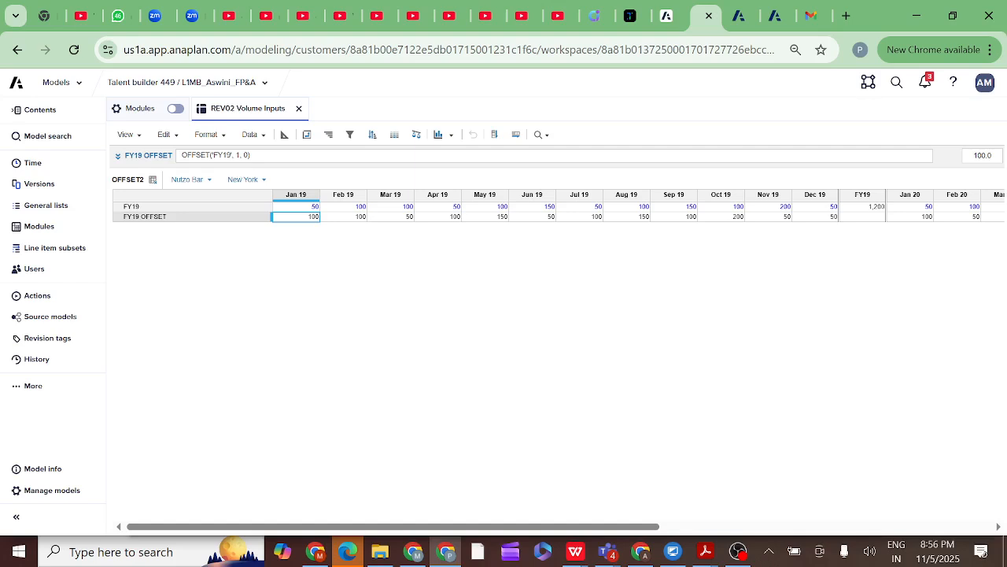
{"action": "key", "text": "BackSpace"}
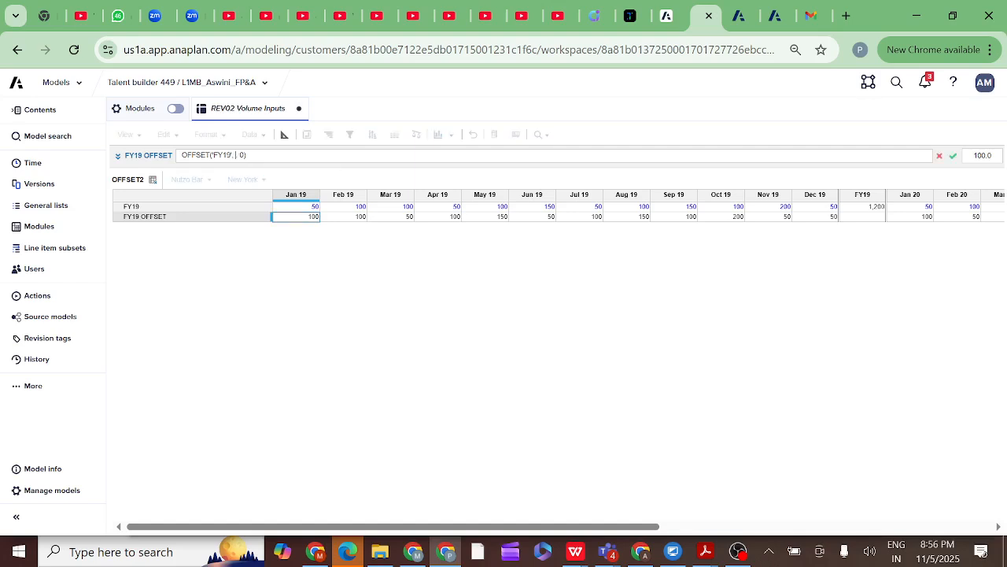
{"action": "type", "text": "0"}
{"action": "left_click", "coordinate": [954, 158]}
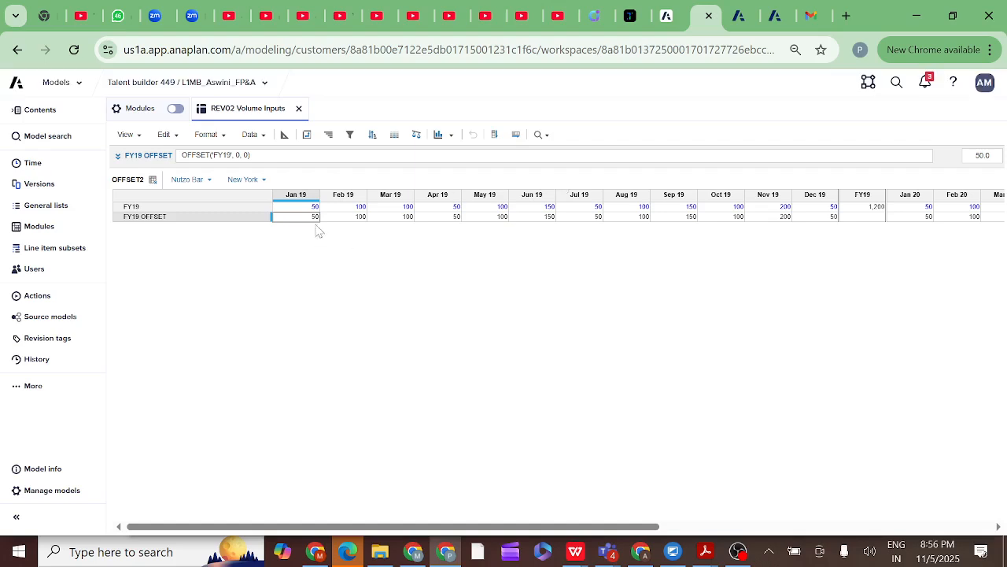
{"action": "left_click", "coordinate": [299, 196]}
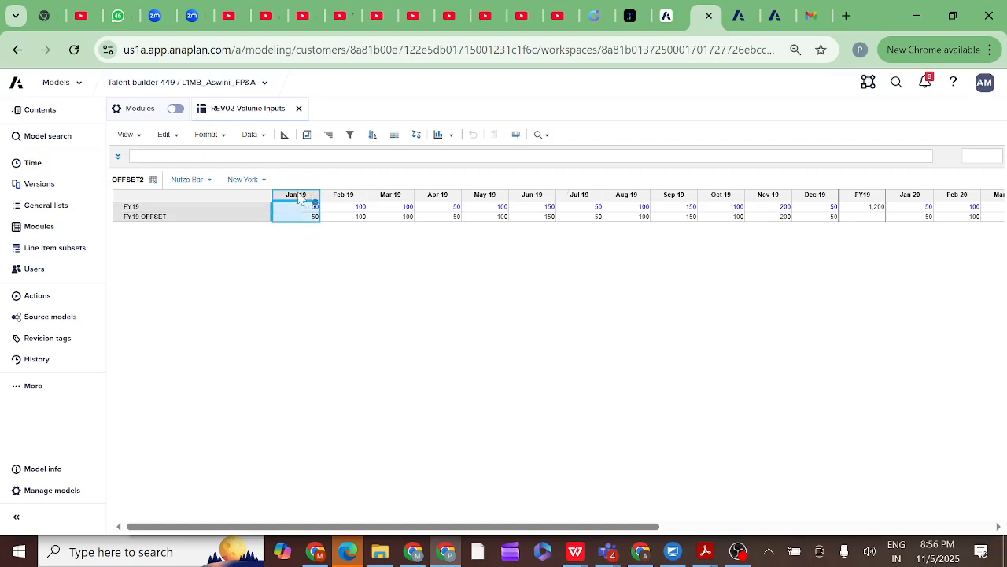
{"action": "left_click", "coordinate": [339, 197]}
{"action": "left_click", "coordinate": [296, 196]}
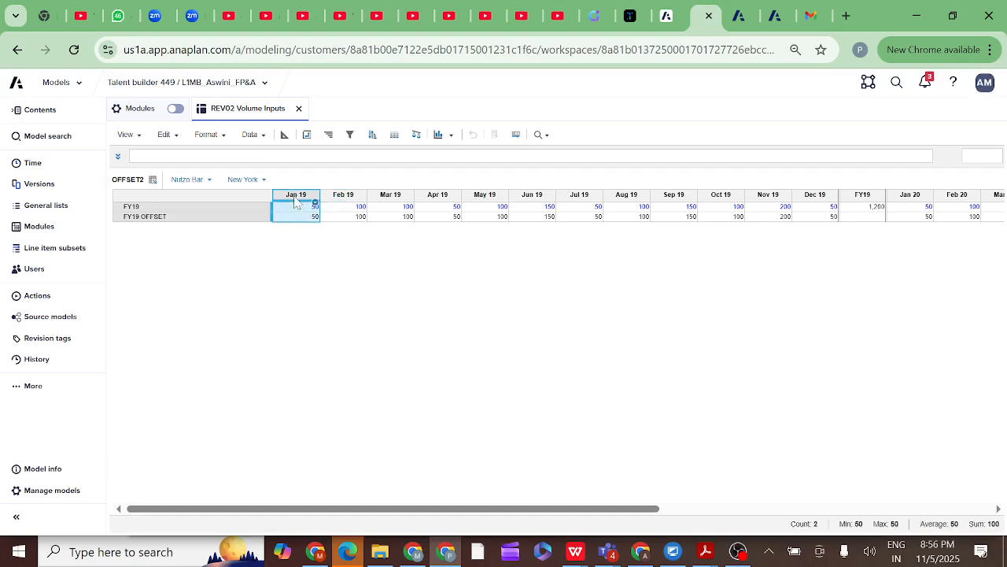
Change the offset amount in the FY19 OFFSET formula to -1 and apply it
{"action": "left_click", "coordinate": [254, 218]}
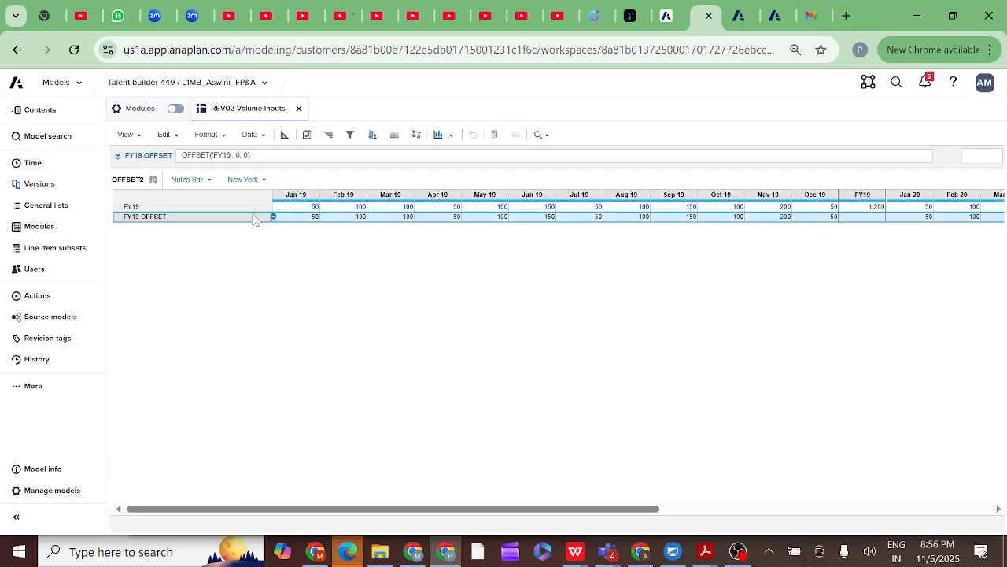
{"action": "left_click", "coordinate": [237, 155]}
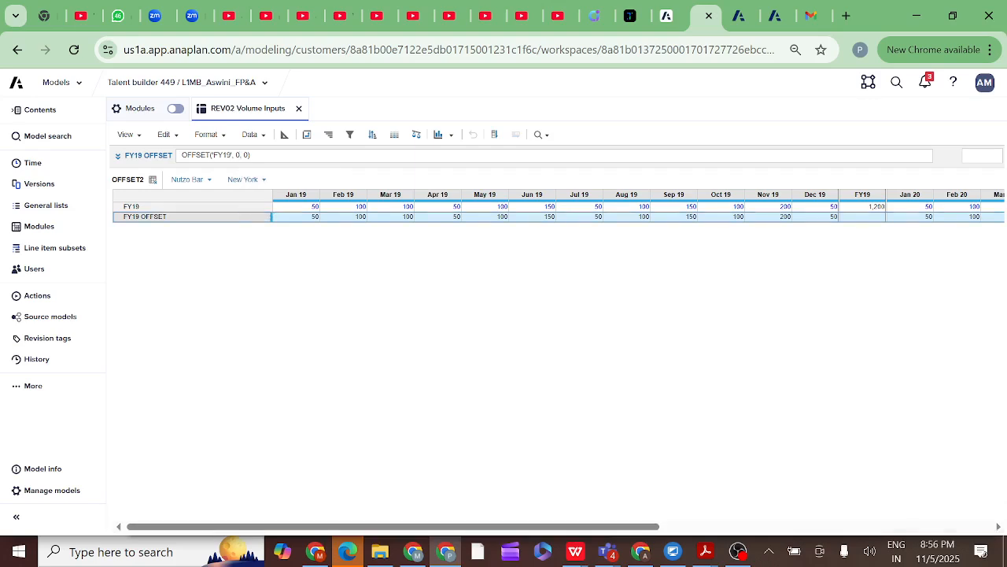
{"action": "key", "text": "BackSpace"}
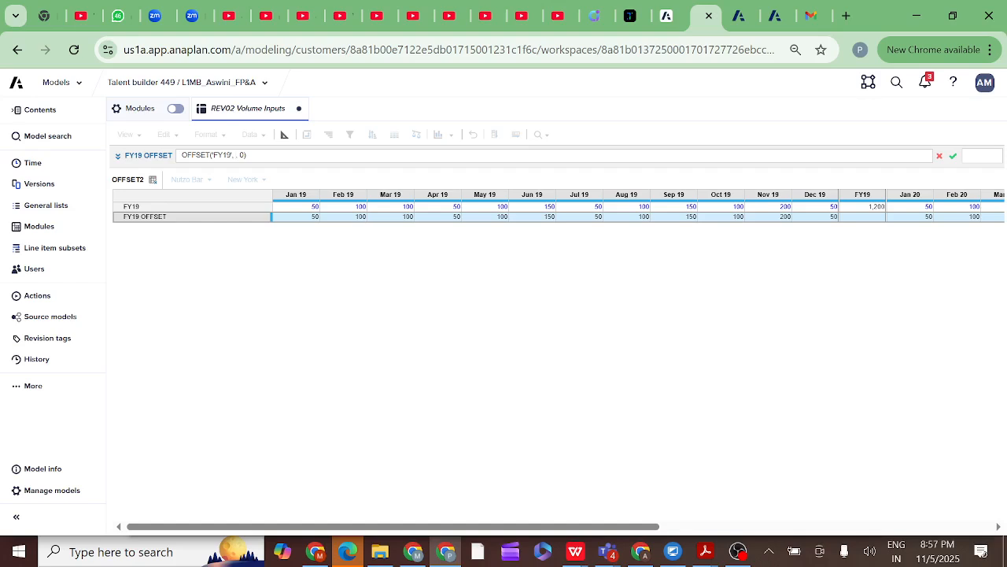
{"action": "type", "text": "-1"}
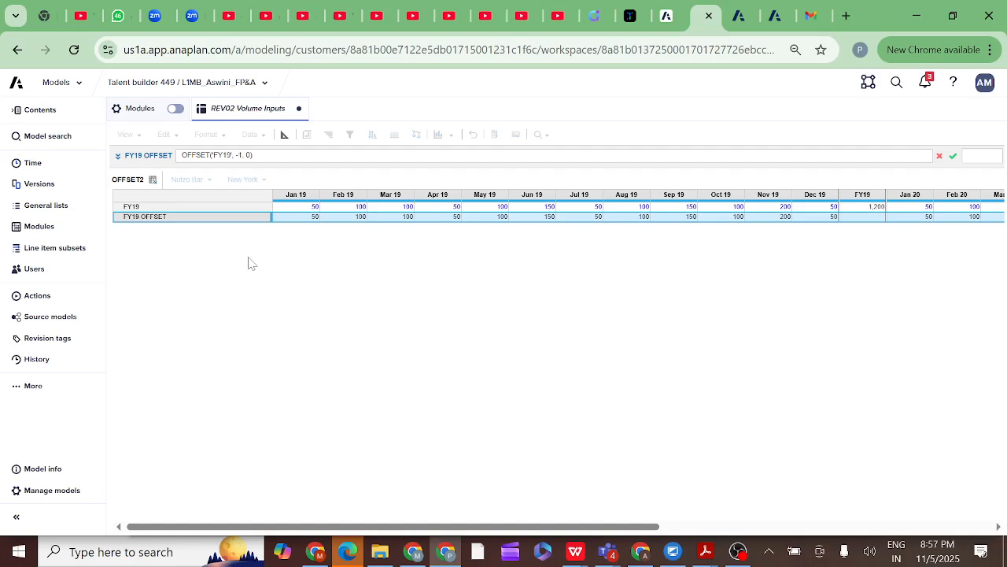
{"action": "left_click", "coordinate": [953, 156]}
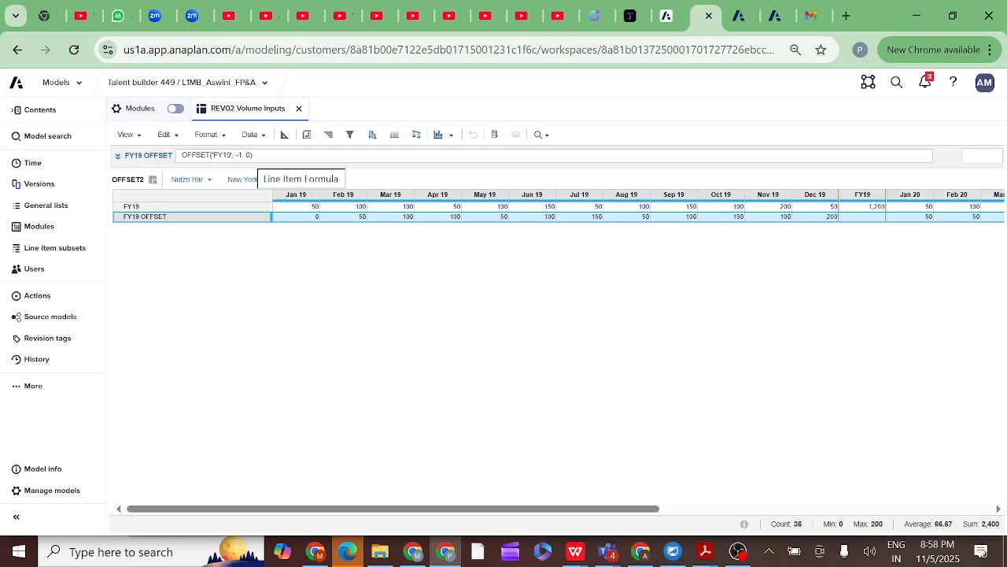
Change the last argument of the FY19 OFFSET formula to 1, giving OFFSET('FY19', -1, 1), and apply it
{"action": "left_click", "coordinate": [250, 155]}
{"action": "key", "text": "BackSpace"}
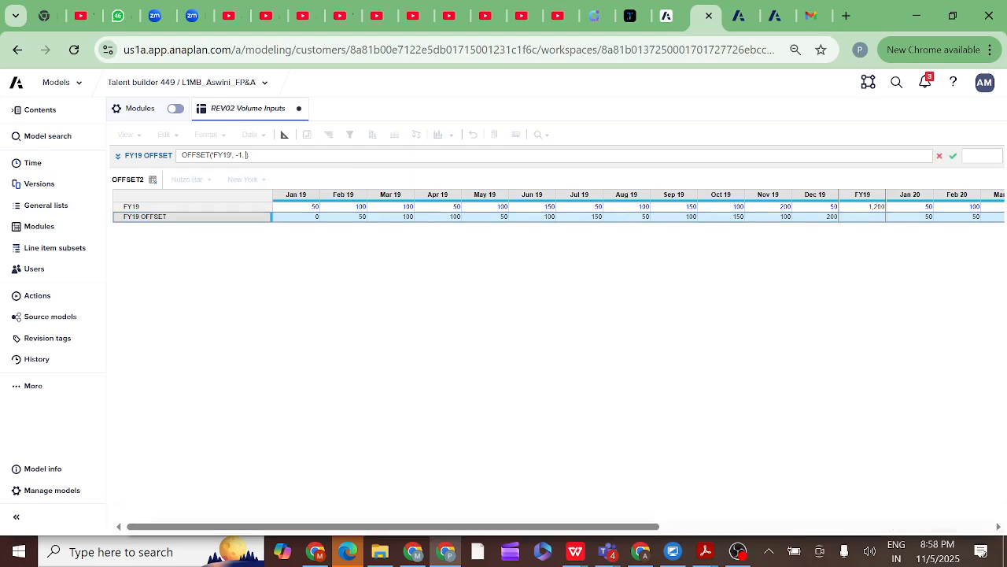
{"action": "type", "text": "1"}
{"action": "left_click", "coordinate": [953, 156]}
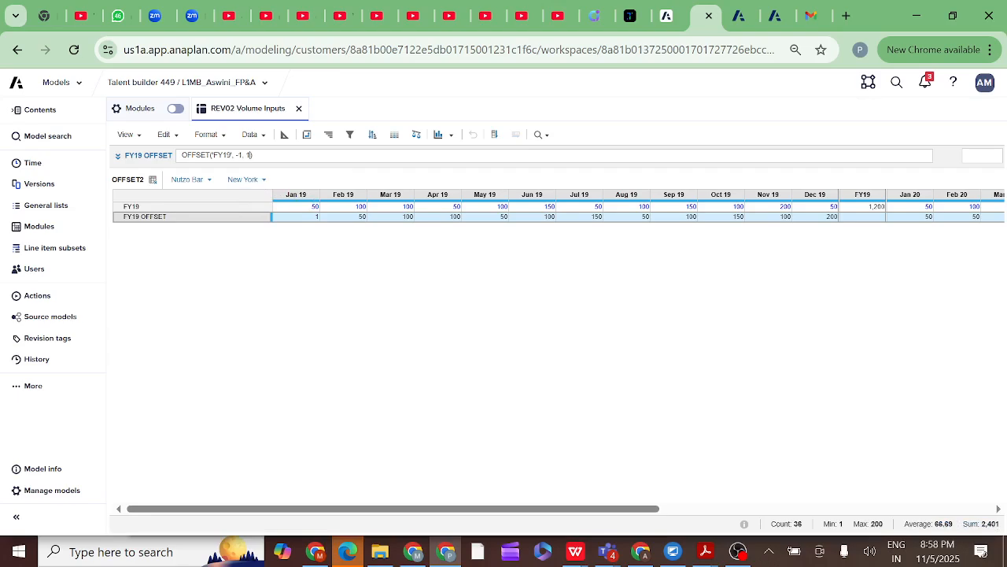
Restore the formula's last argument to 0, apply OFFSET('FY19', -1, 0), and review the FY19 OFFSET row
{"action": "key", "text": "BackSpace"}
{"action": "type", "text": "0"}
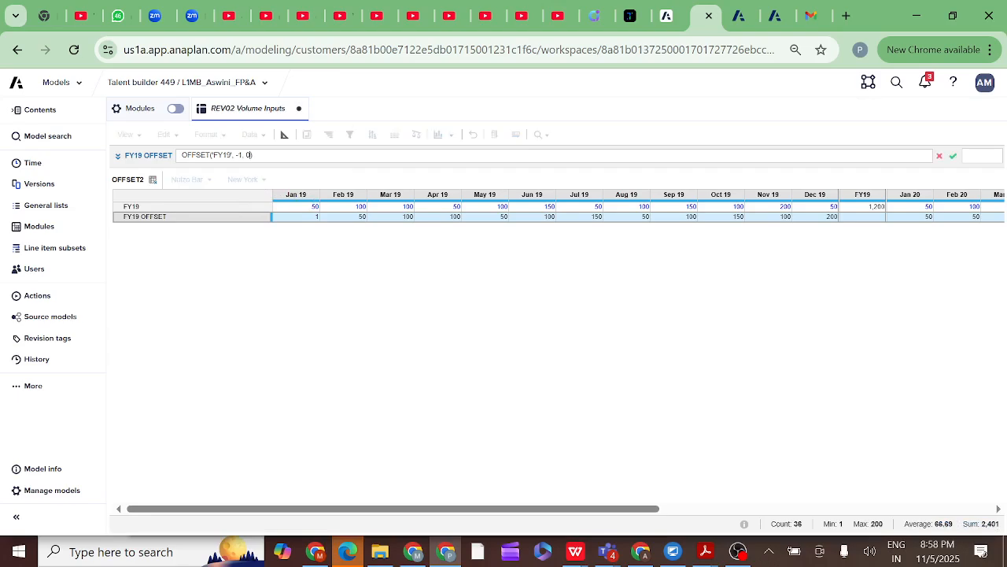
{"action": "left_click", "coordinate": [953, 158]}
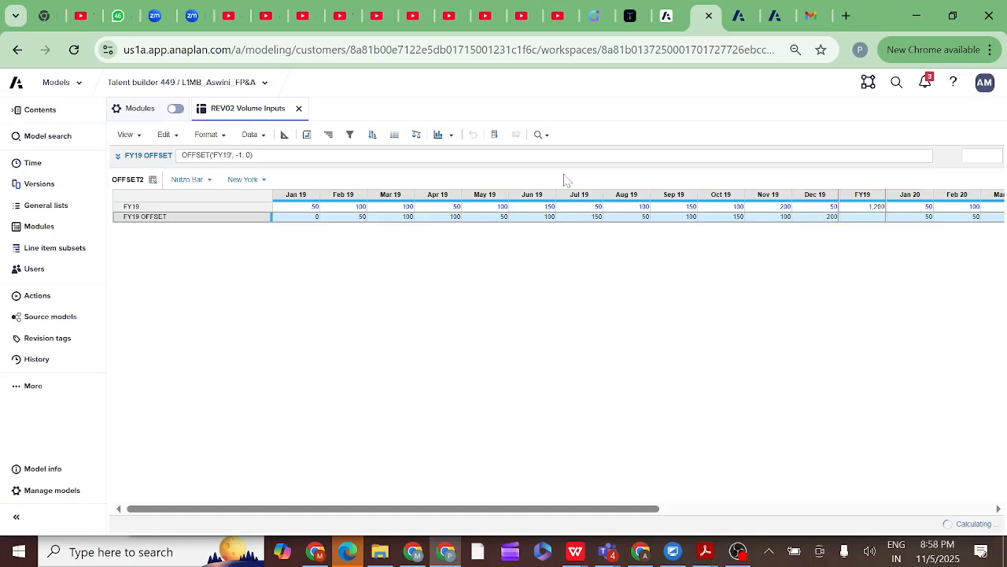
{"action": "left_click", "coordinate": [191, 223]}
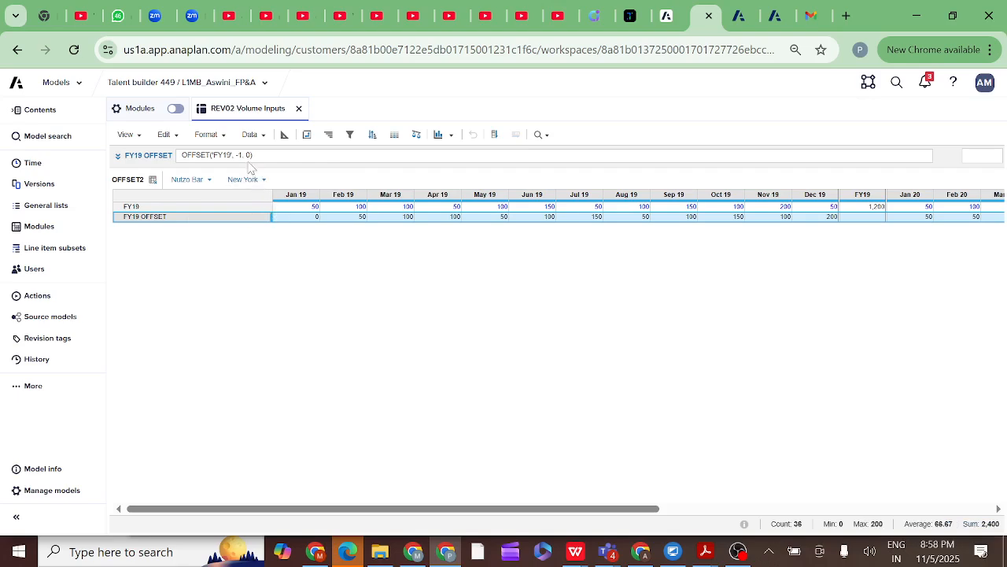
Check the FY19 OFFSET values for February and March 2019, and open the saved view POST VIEW
{"action": "left_click", "coordinate": [351, 219]}
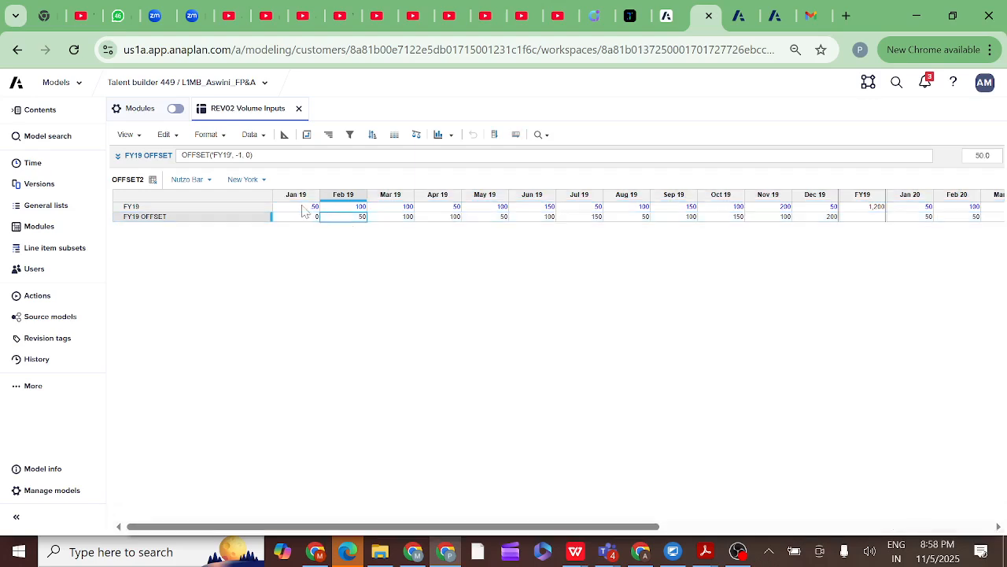
{"action": "left_click", "coordinate": [401, 221]}
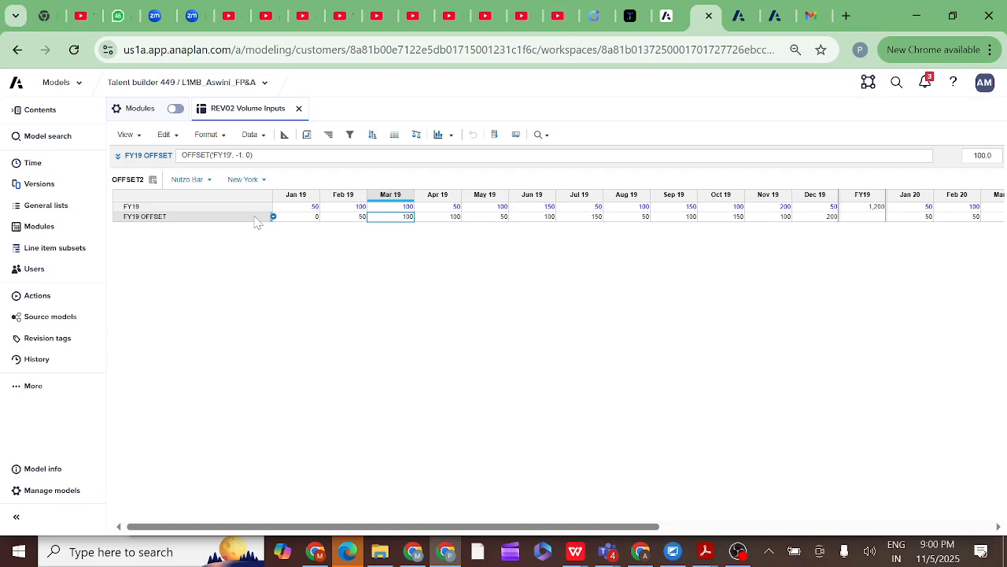
{"action": "left_click", "coordinate": [140, 137]}
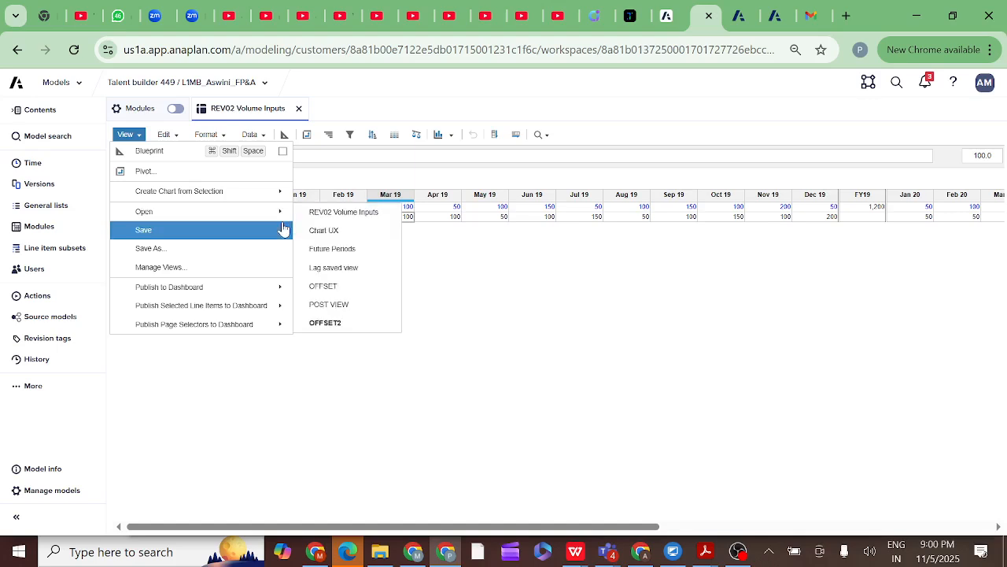
{"action": "left_click", "coordinate": [330, 309]}
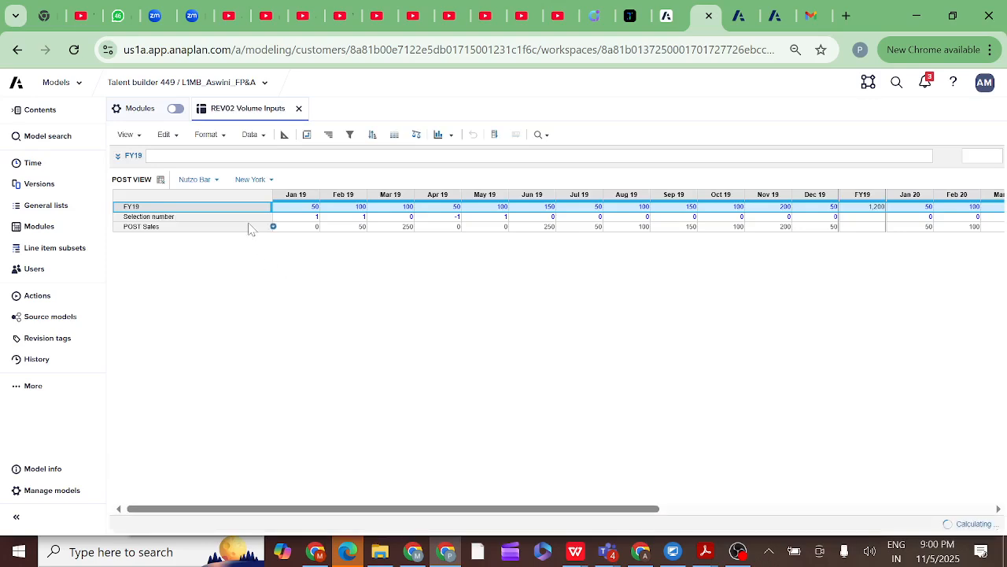
Replace Selection number with 1 in the POST Sales formula, apply POST('FY19', 1), and check the February 2019 value
{"action": "left_click", "coordinate": [208, 228]}
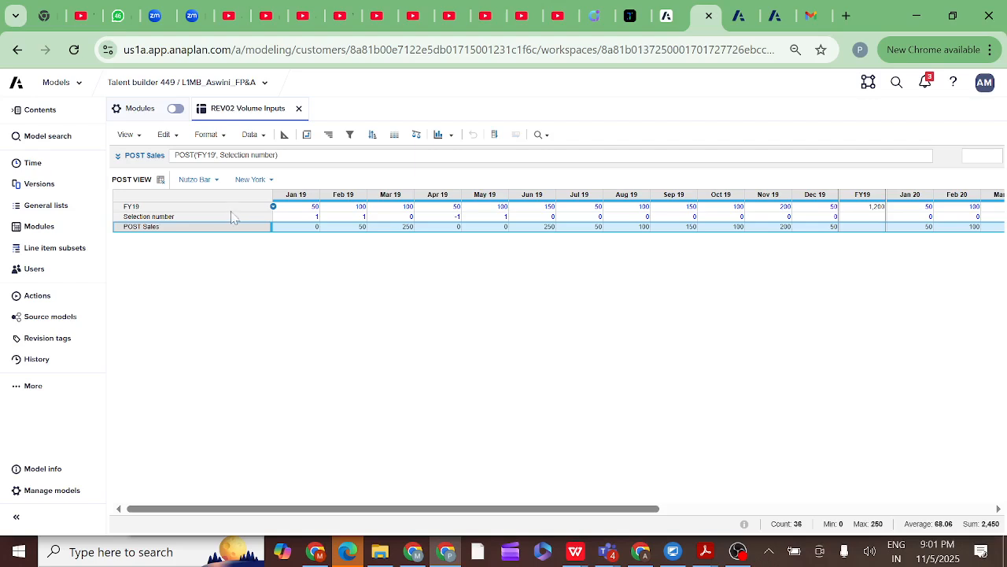
{"action": "left_click", "coordinate": [119, 158]}
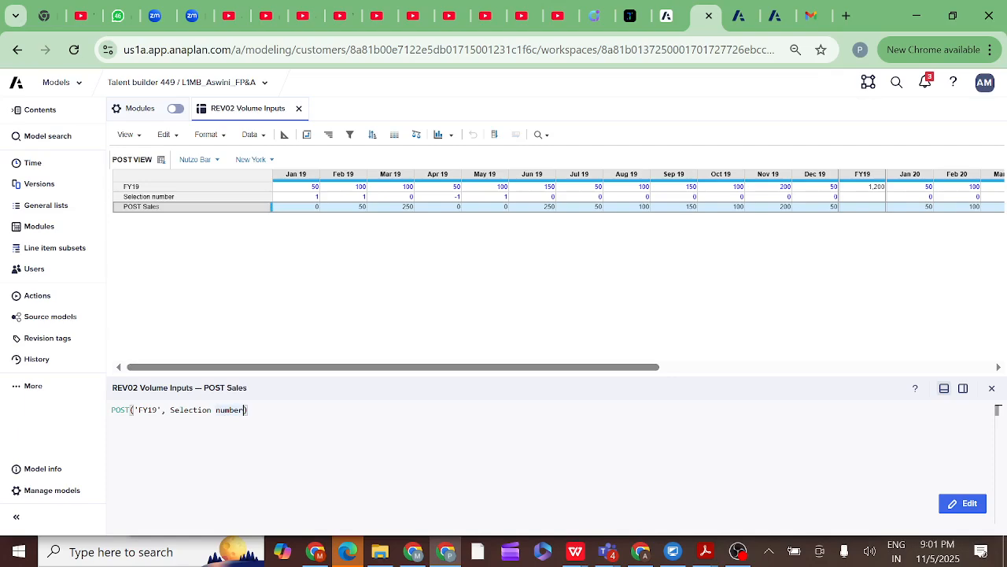
{"action": "key", "text": "BackSpace"}
{"action": "key", "text": "BackSpace"}
{"action": "key", "text": "BackSpace"}
{"action": "key", "text": "BackSpace"}
{"action": "key", "text": "BackSpace"}
{"action": "key", "text": "BackSpace"}
{"action": "key", "text": "BackSpace"}
{"action": "key", "text": "BackSpace"}
{"action": "key", "text": "BackSpace"}
{"action": "key", "text": "BackSpace"}
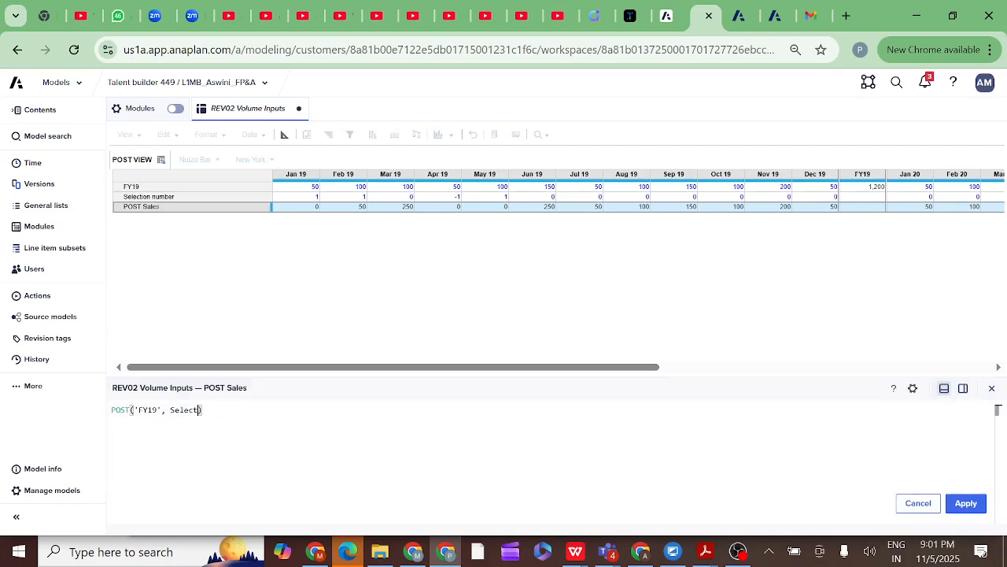
{"action": "key", "text": "BackSpace"}
{"action": "key", "text": "BackSpace"}
{"action": "key", "text": "BackSpace"}
{"action": "key", "text": "BackSpace"}
{"action": "key", "text": "BackSpace"}
{"action": "key", "text": "BackSpace"}
{"action": "type", "text": "1"}
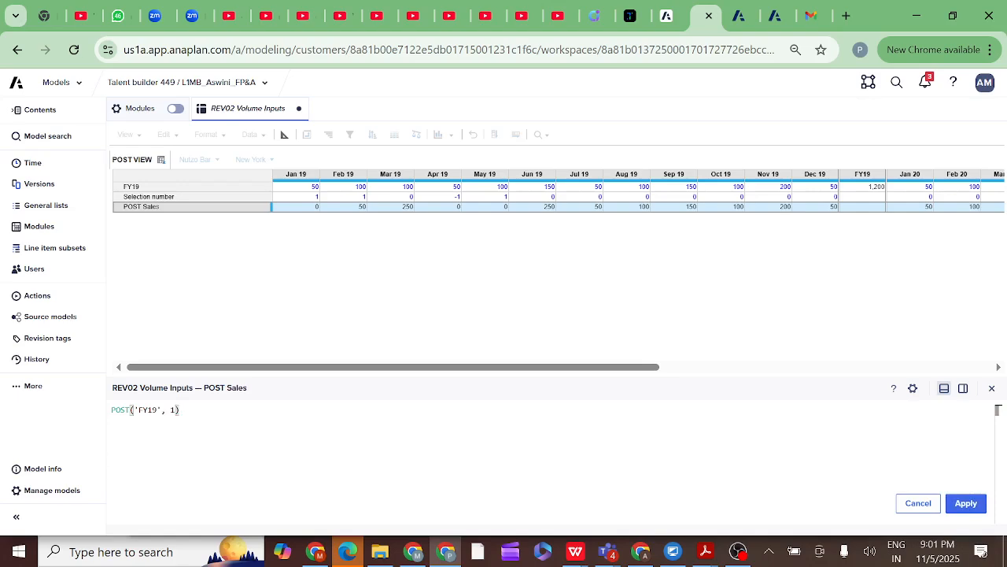
{"action": "left_click", "coordinate": [967, 504]}
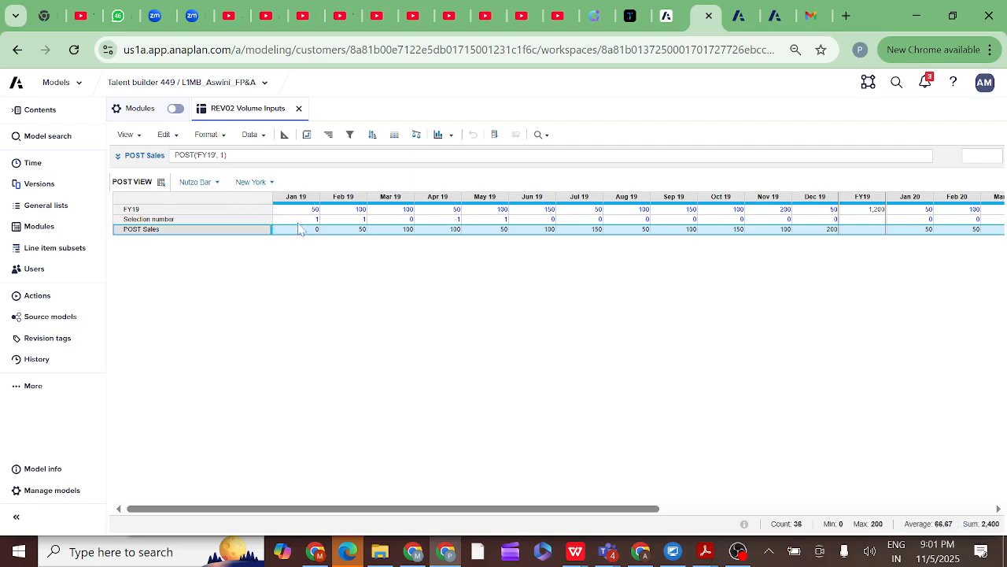
{"action": "left_click", "coordinate": [358, 231]}
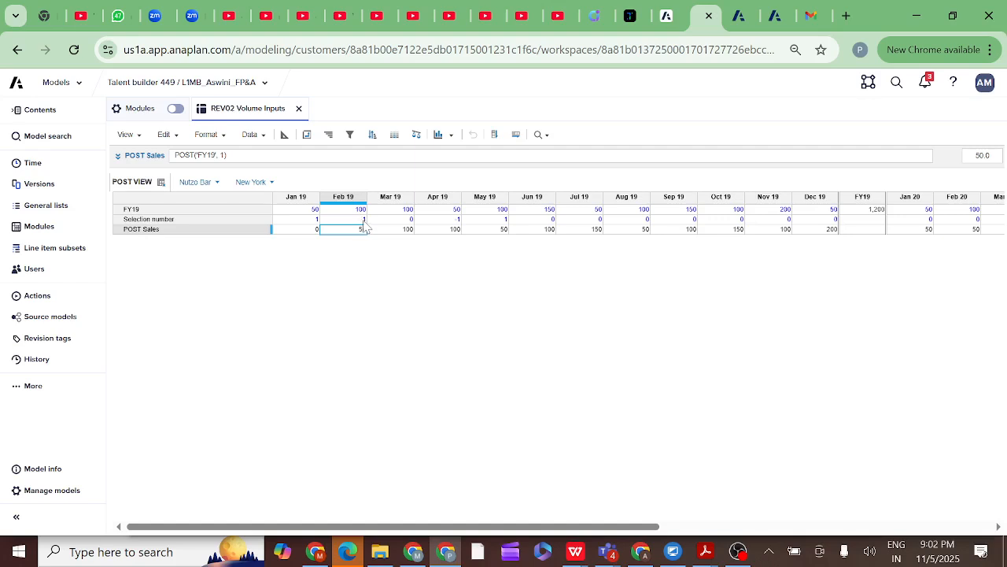
Rewrite the POST Sales formula as OFFSET('FY19', 1, 0), apply it, and check the March 2019 value
{"action": "left_click", "coordinate": [248, 229]}
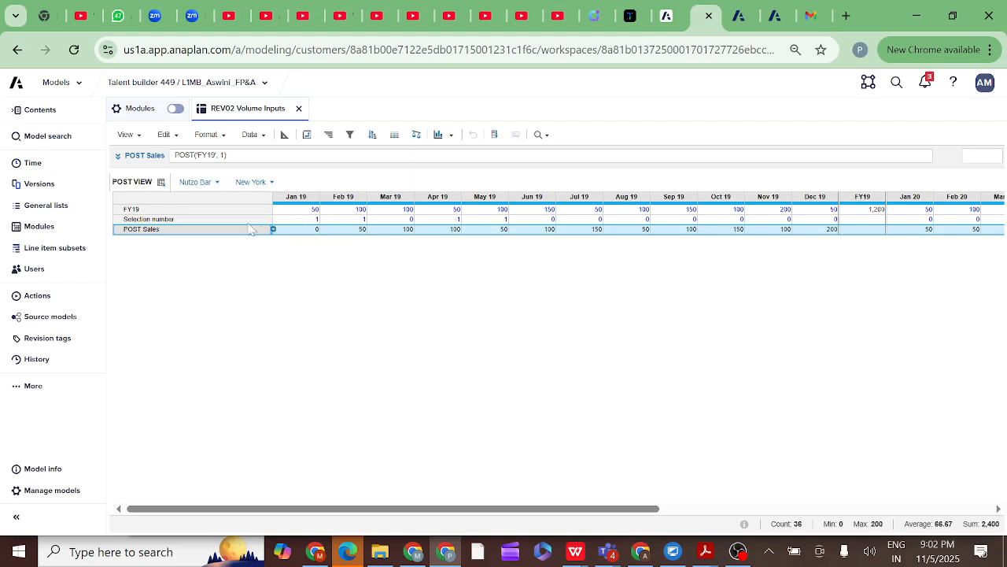
{"action": "left_click", "coordinate": [118, 156]}
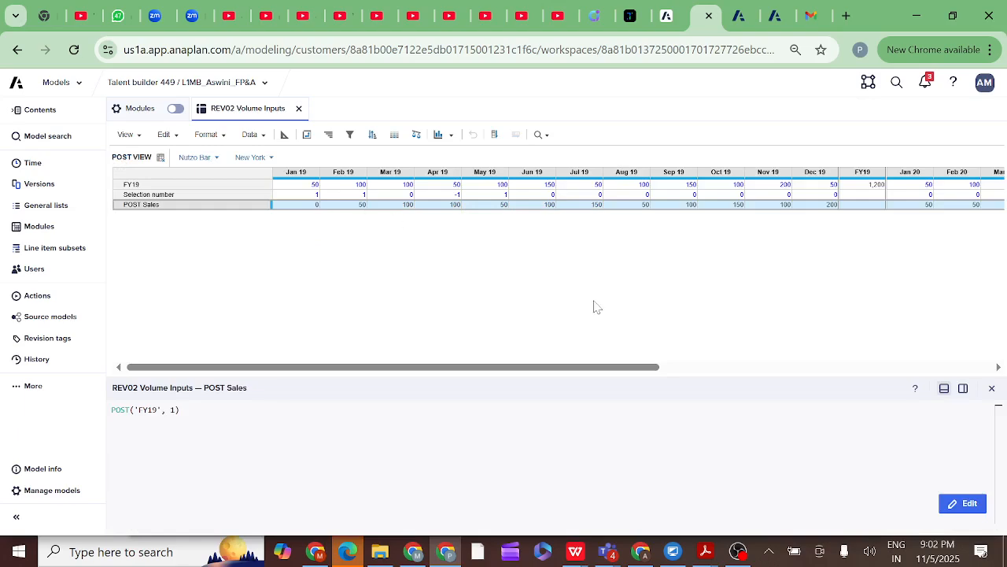
{"action": "left_click", "coordinate": [962, 504]}
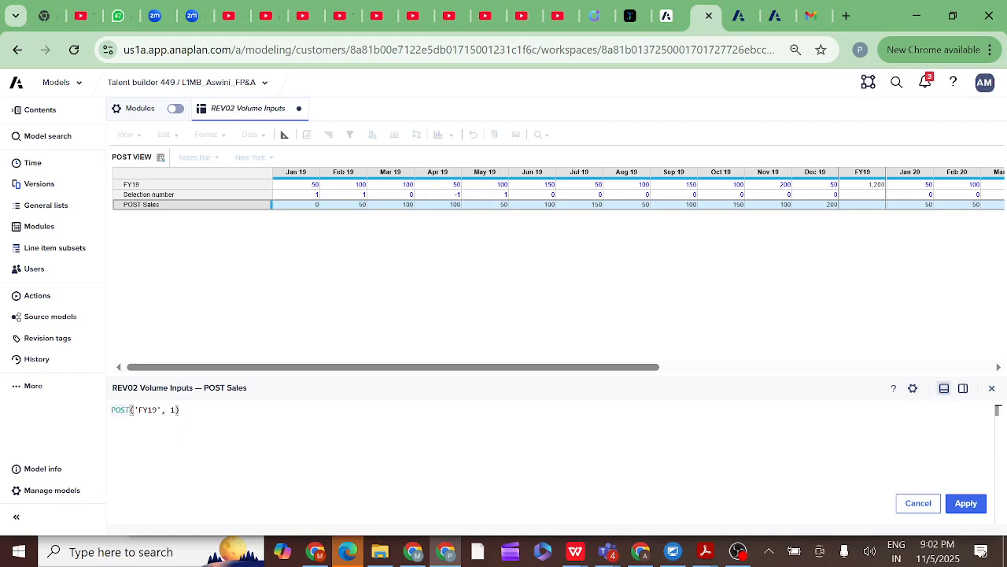
{"action": "key", "text": "BackSpace"}
{"action": "key", "text": "BackSpace"}
{"action": "key", "text": "BackSpace"}
{"action": "key", "text": "BackSpace"}
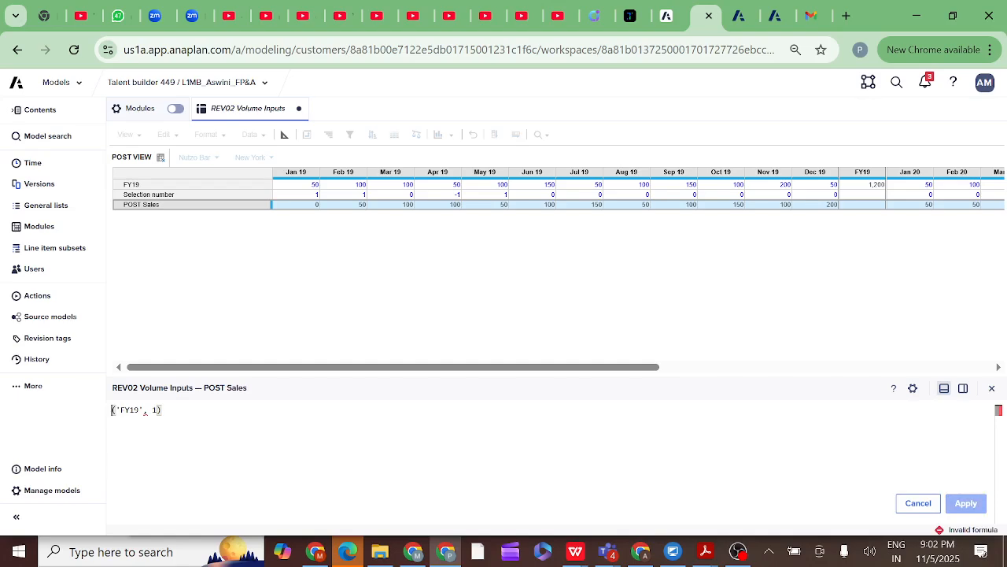
{"action": "type", "text": "OF"}
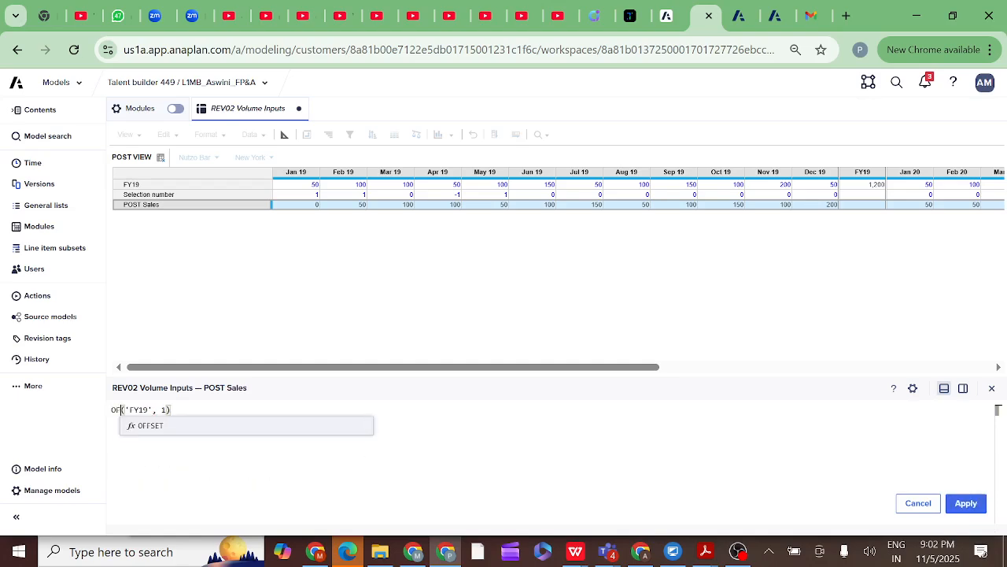
{"action": "left_click", "coordinate": [153, 434]}
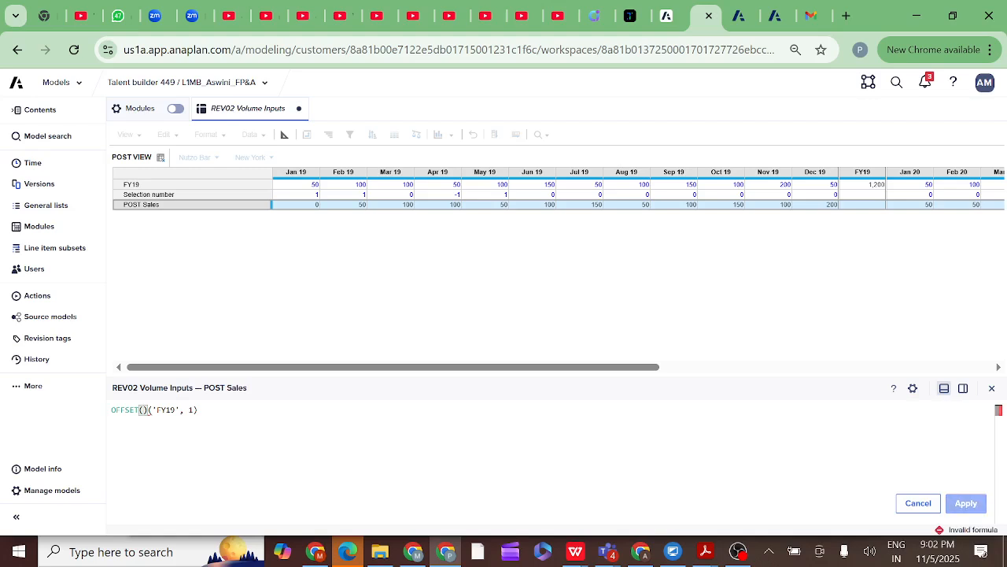
{"action": "key", "text": "Right"}
{"action": "key", "text": "BackSpace"}
{"action": "key", "text": "BackSpace"}
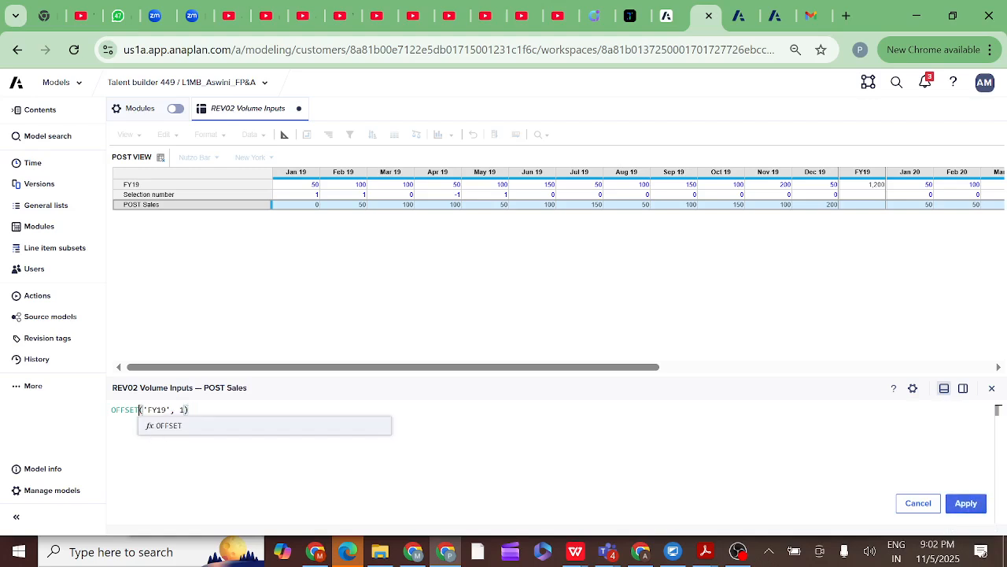
{"action": "left_click", "coordinate": [183, 409]}
{"action": "type", "text": ",0"}
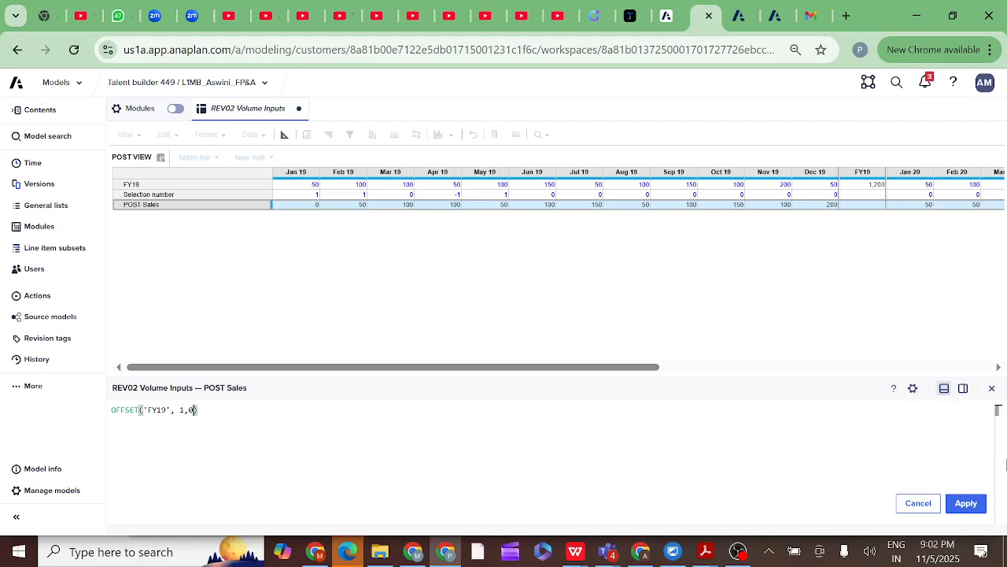
{"action": "left_click", "coordinate": [974, 507]}
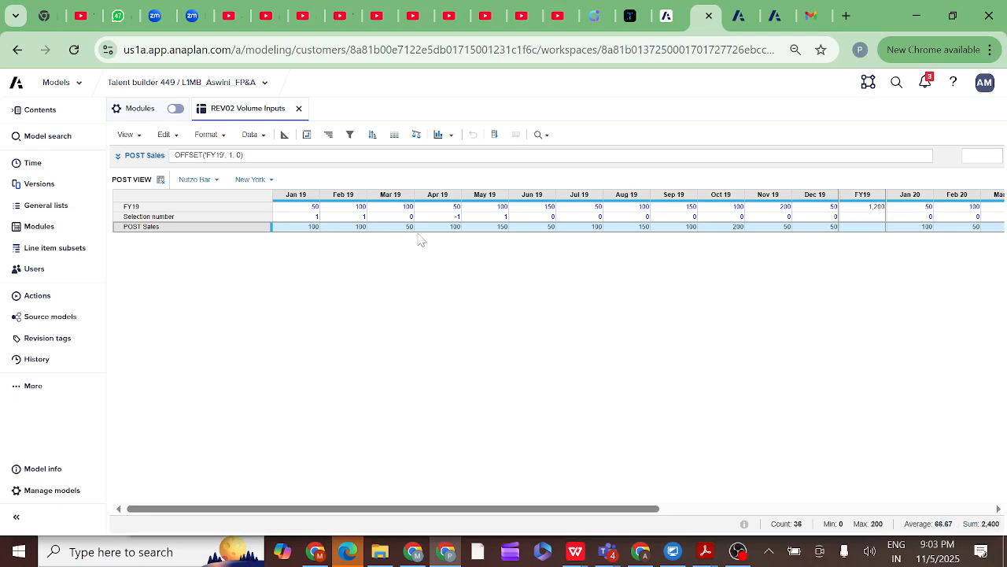
{"action": "left_click", "coordinate": [233, 232]}
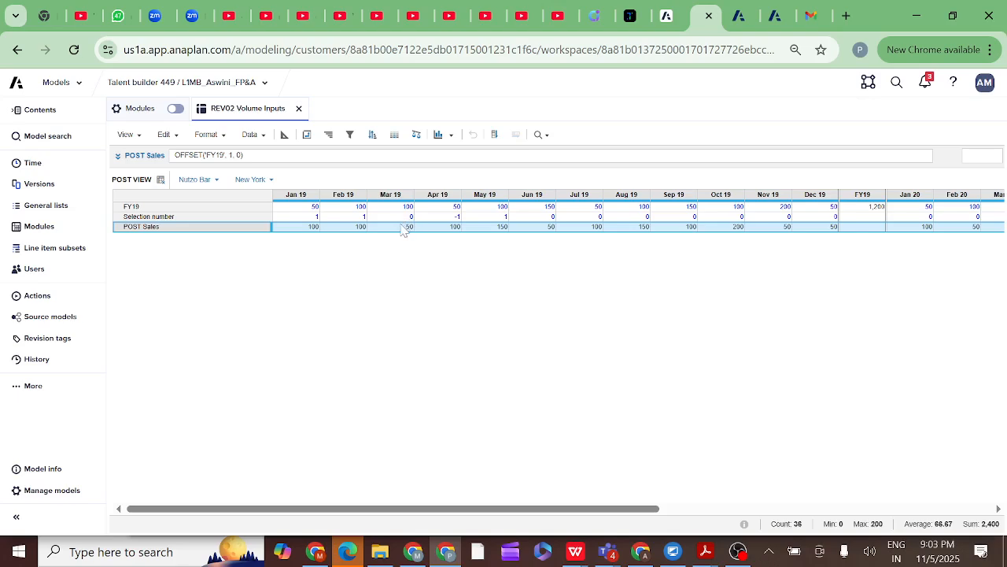
{"action": "left_click", "coordinate": [403, 227]}
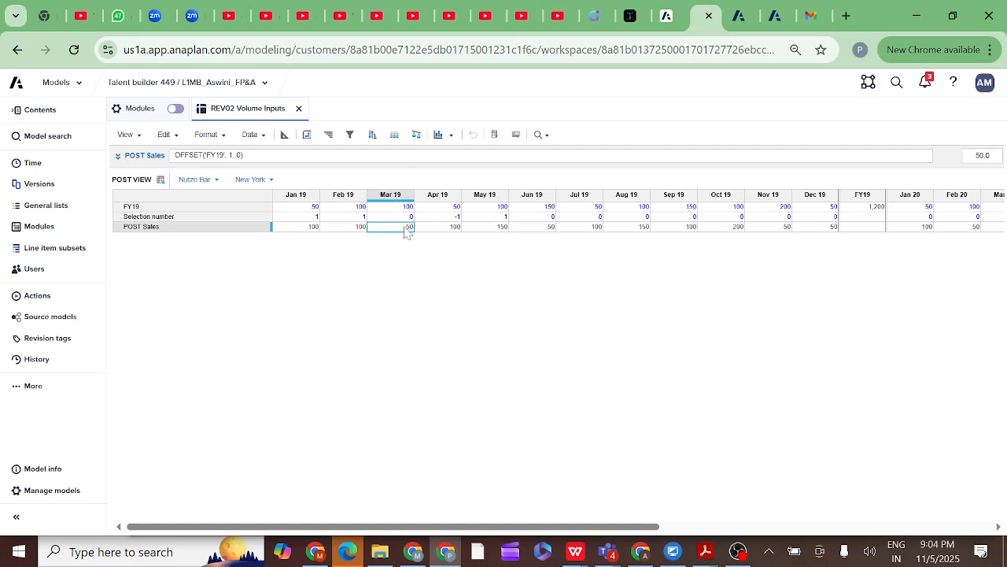
Change the POST Sales formula back to the POST function without the third argument, and apply POST('FY19', 1)
{"action": "left_click", "coordinate": [195, 229]}
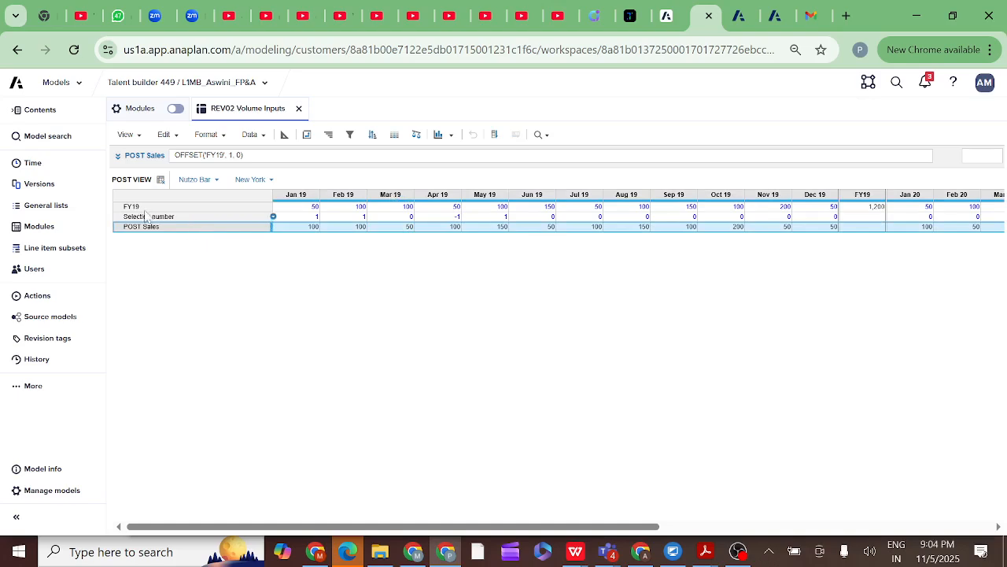
{"action": "left_click", "coordinate": [118, 157]}
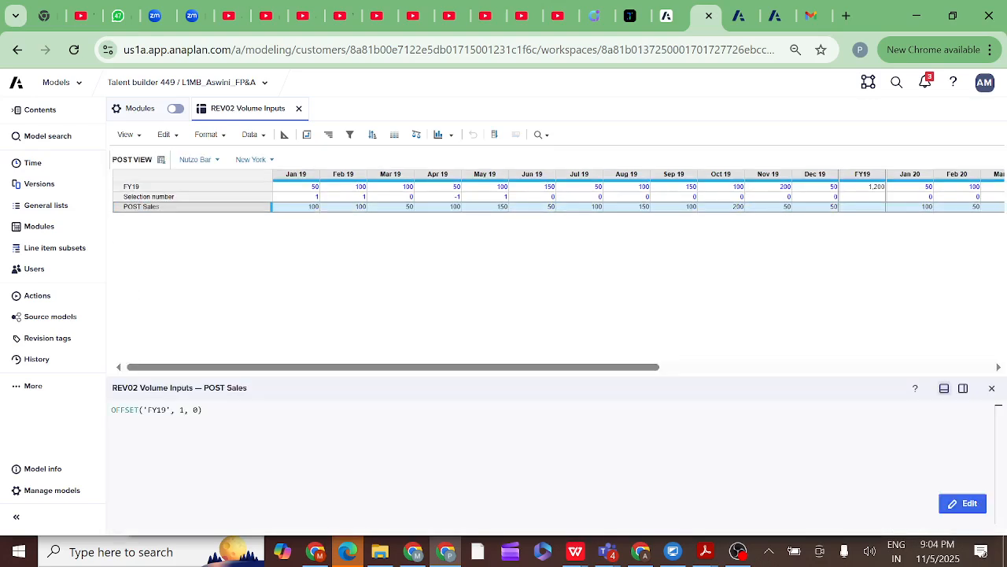
{"action": "left_click", "coordinate": [141, 409]}
{"action": "key", "text": "BackSpace"}
{"action": "key", "text": "BackSpace"}
{"action": "key", "text": "BackSpace"}
{"action": "key", "text": "BackSpace"}
{"action": "key", "text": "BackSpace"}
{"action": "key", "text": "BackSpace"}
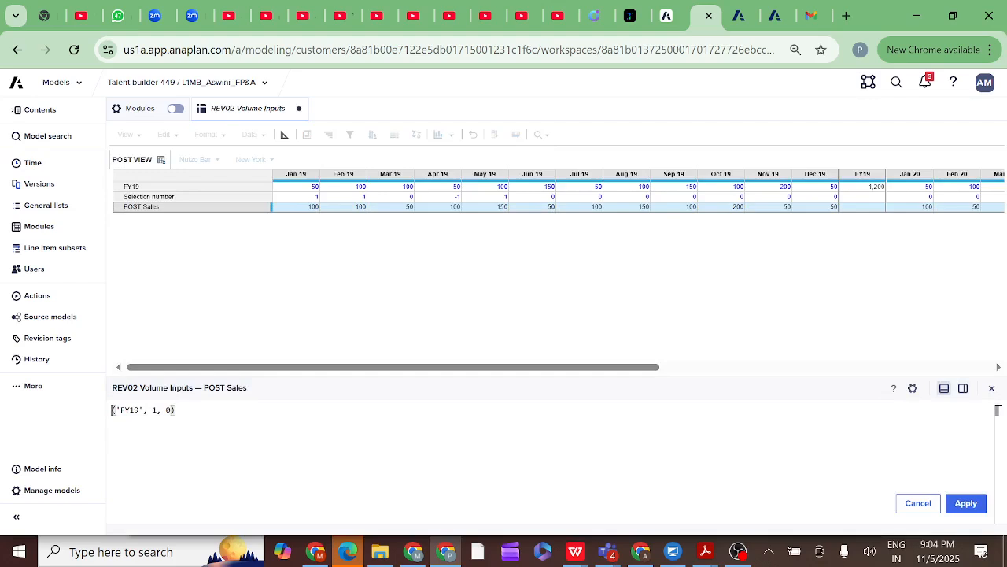
{"action": "type", "text": "POS"}
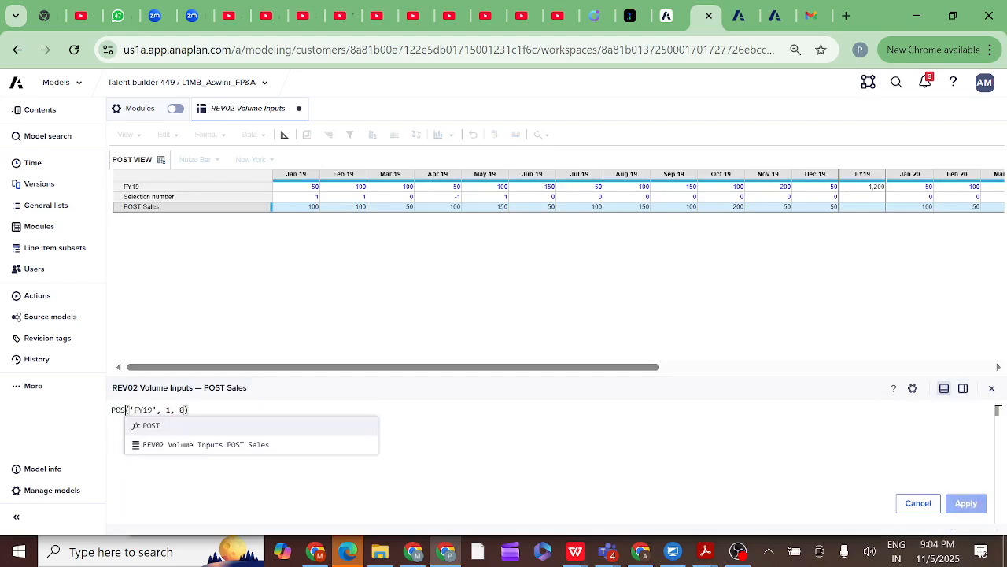
{"action": "left_click", "coordinate": [149, 426]}
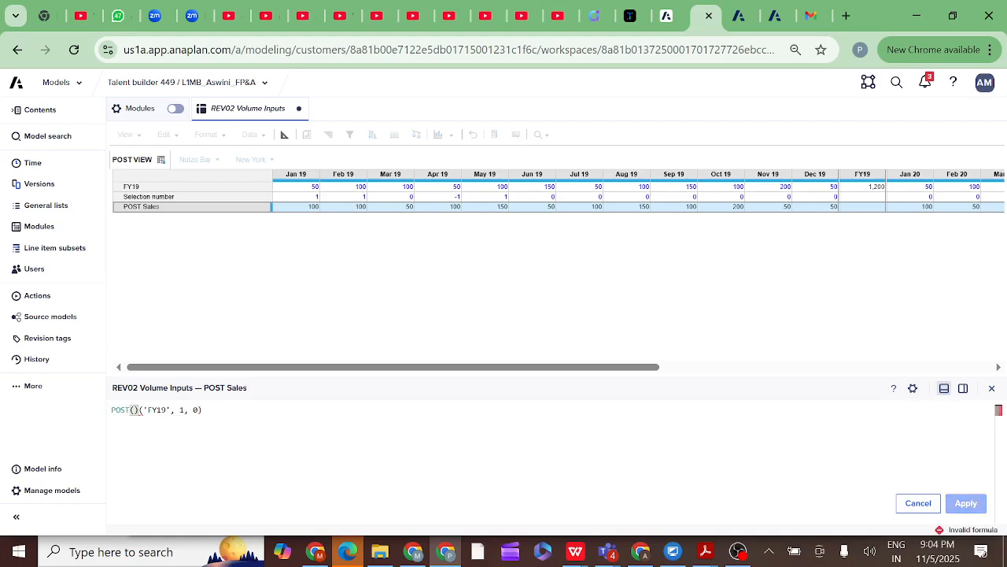
{"action": "key", "text": "BackSpace"}
{"action": "key", "text": "BackSpace"}
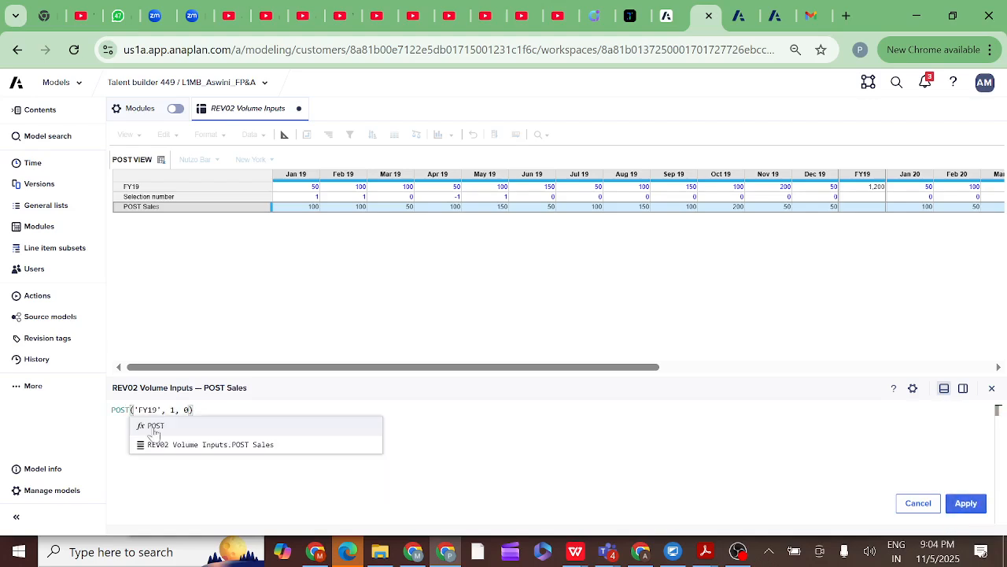
{"action": "left_click", "coordinate": [190, 410]}
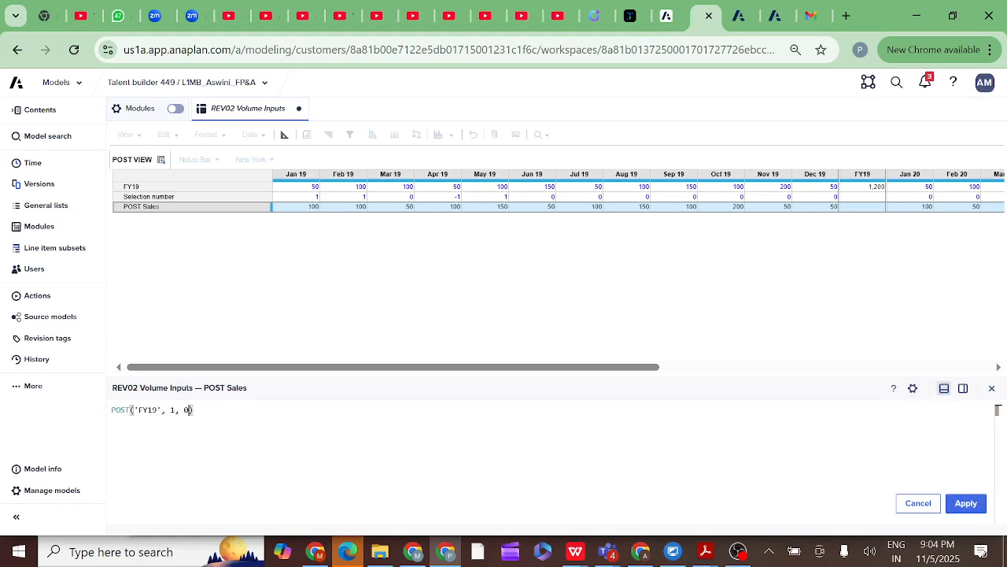
{"action": "key", "text": "BackSpace"}
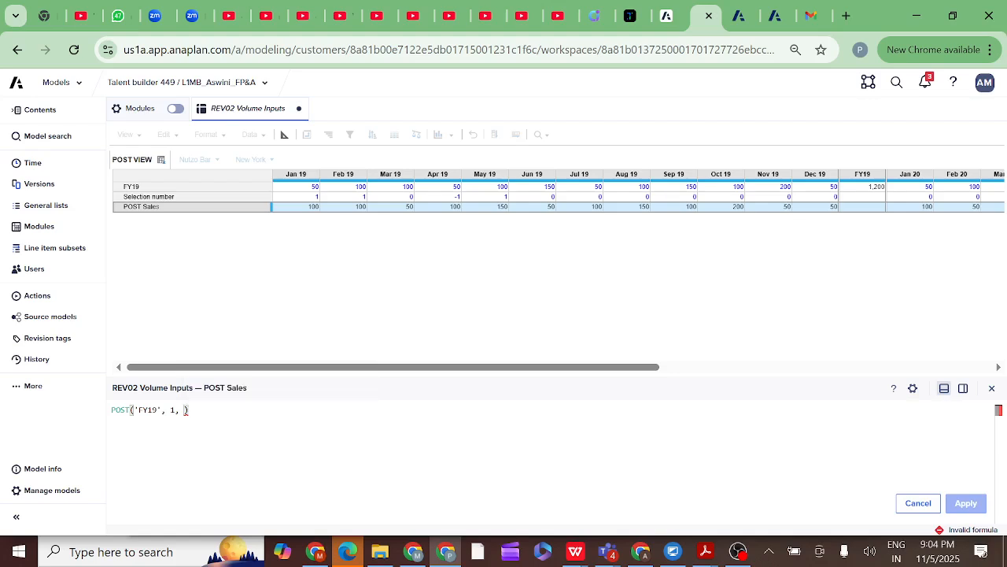
{"action": "key", "text": "BackSpace"}
{"action": "key", "text": "BackSpace"}
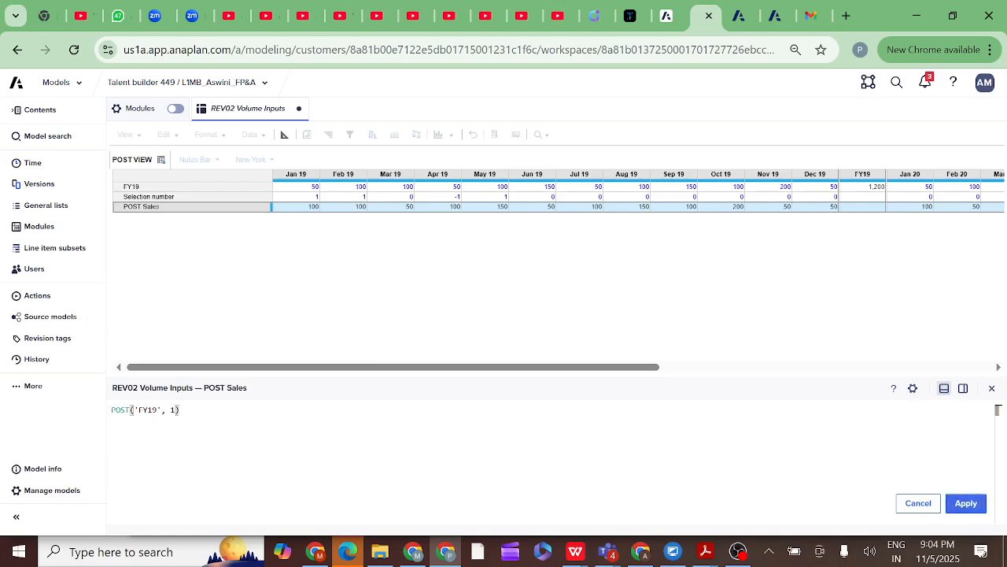
{"action": "left_click", "coordinate": [966, 504]}
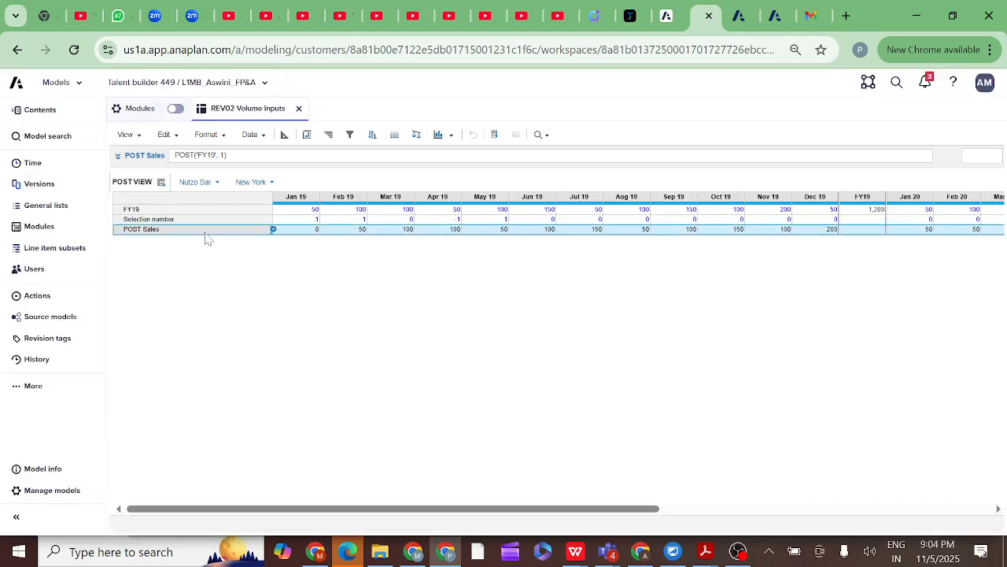
Examine Selection number and POST Sales for January 2019, and the POST Sales value for February 2019
{"action": "left_click", "coordinate": [311, 221]}
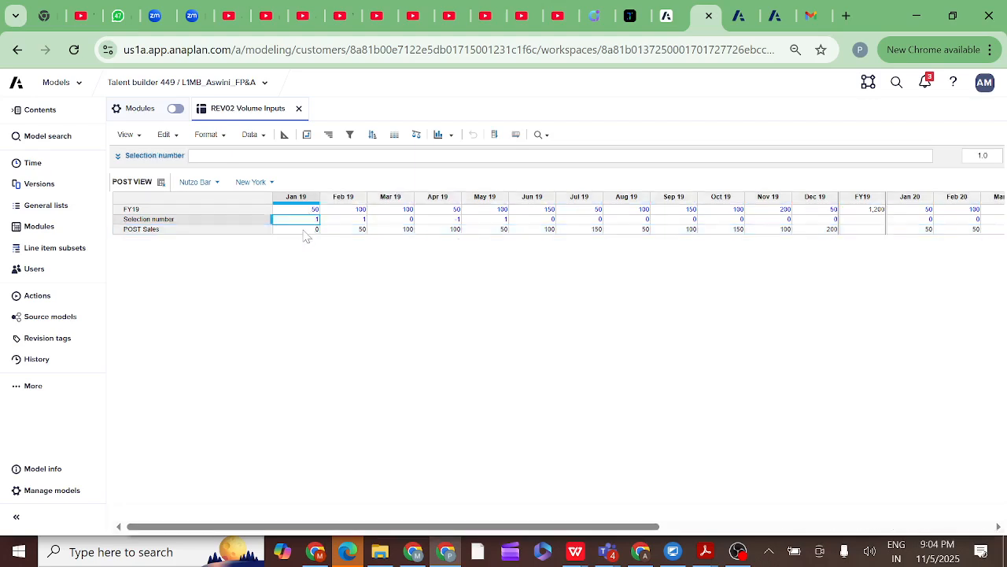
{"action": "left_click", "coordinate": [304, 230]}
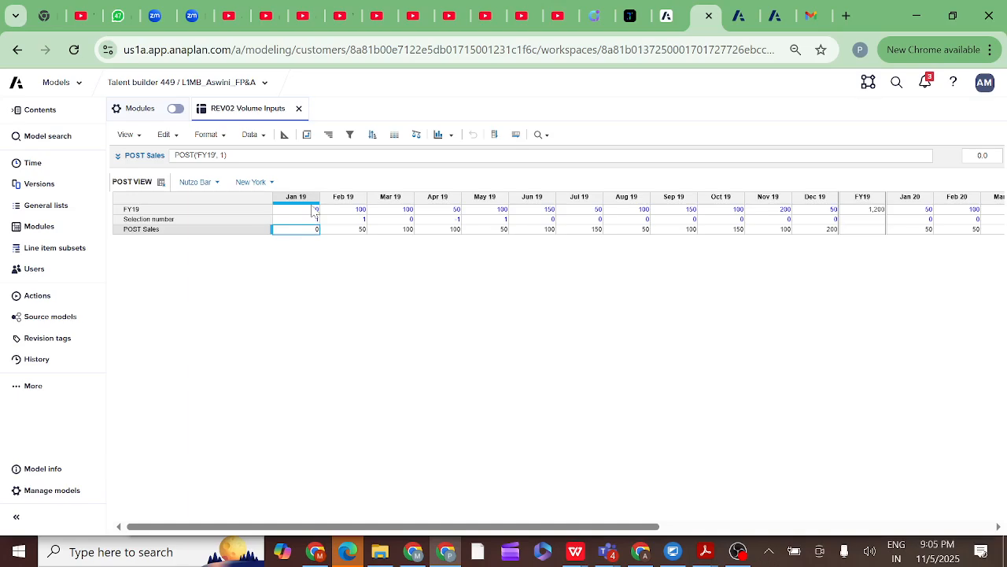
{"action": "left_click", "coordinate": [249, 233]}
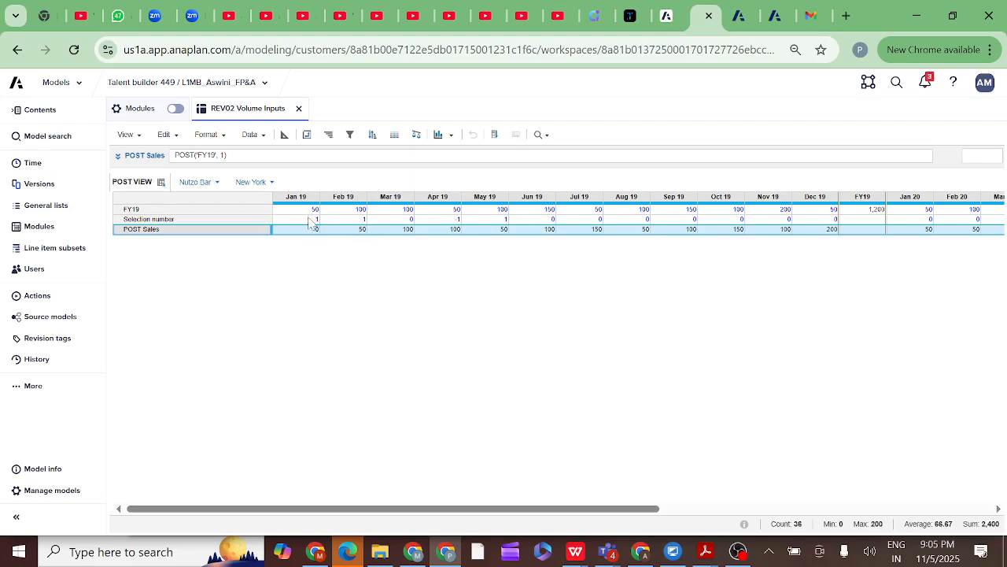
{"action": "left_click", "coordinate": [358, 230]}
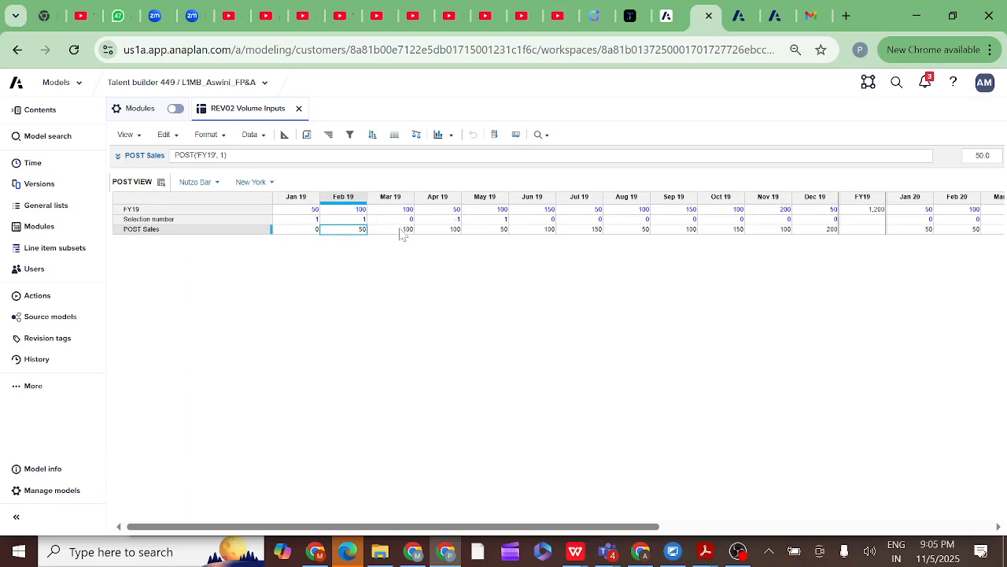
Set the FY19 line item to 150 for January 2019 and check the POST Sales value for February 2019
{"action": "double_click", "coordinate": [311, 209]}
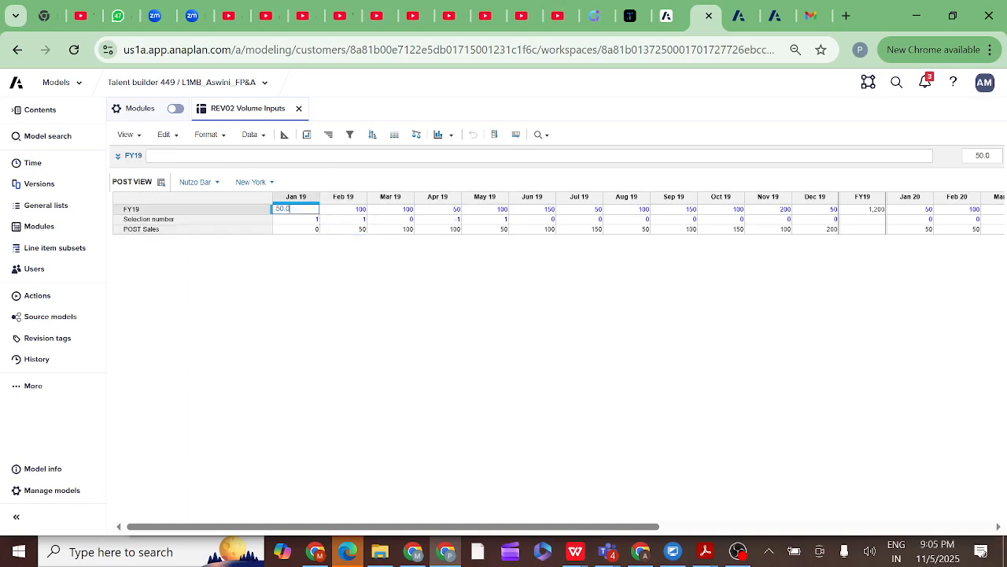
{"action": "key", "text": "BackSpace"}
{"action": "key", "text": "BackSpace"}
{"action": "left_click", "coordinate": [315, 254]}
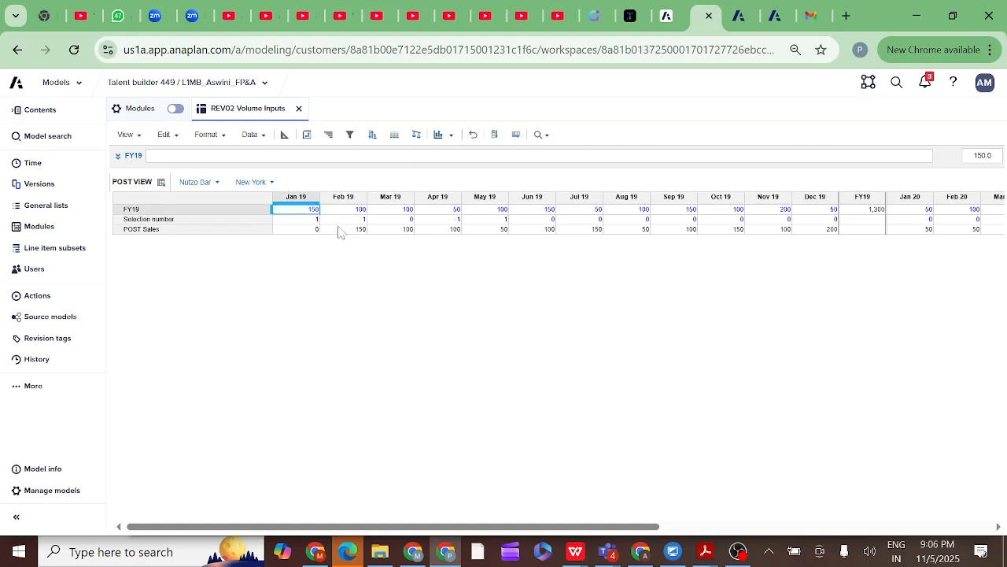
{"action": "left_click", "coordinate": [340, 230]}
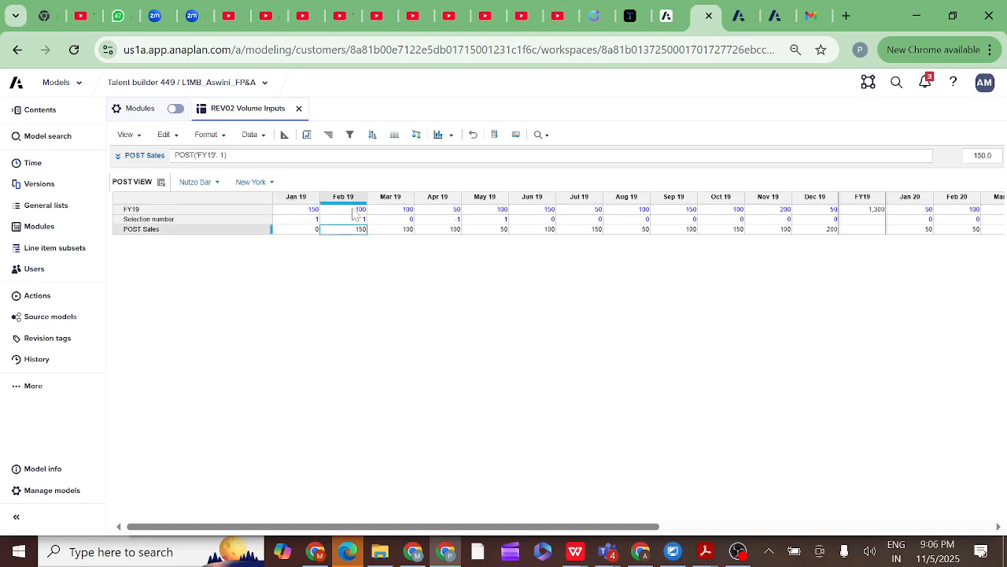
Set the FY19 line item to 200 for February 2019
{"action": "double_click", "coordinate": [352, 209]}
{"action": "key", "text": "BackSpace"}
{"action": "key", "text": "BackSpace"}
{"action": "key", "text": "BackSpace"}
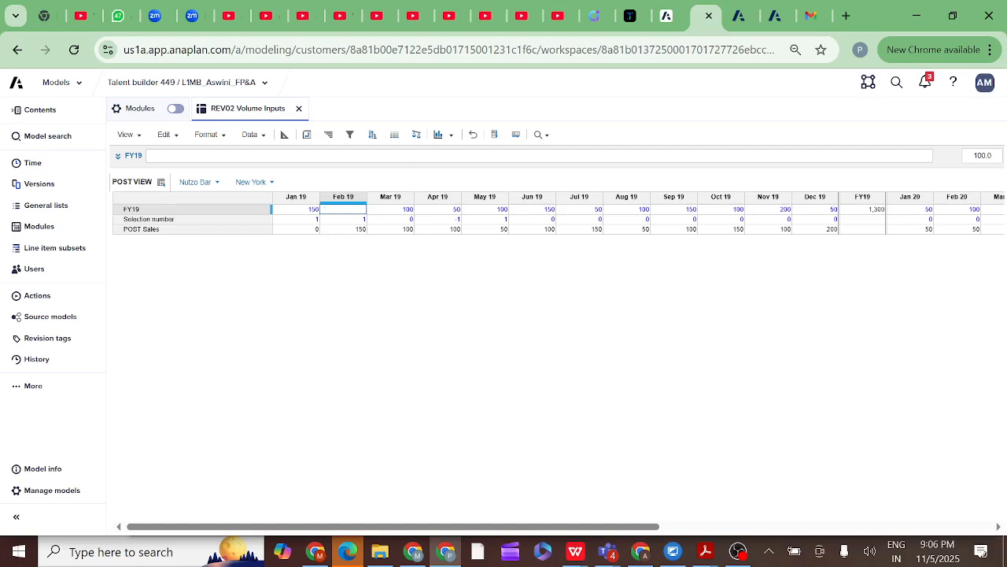
{"action": "type", "text": "200"}
{"action": "key", "text": "Return"}
Set the FY19 line item to 300 for March 2019
{"action": "left_click", "coordinate": [402, 210]}
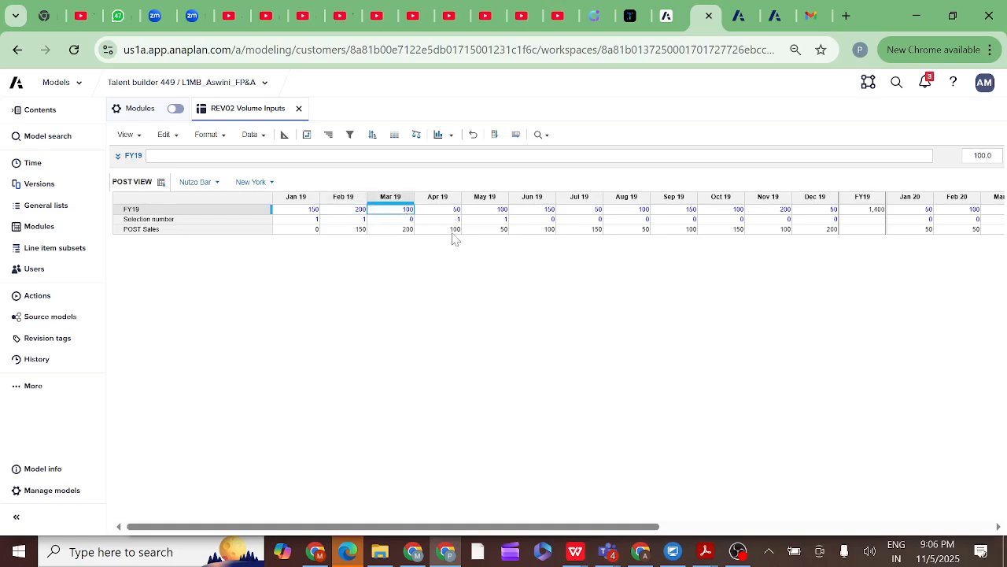
{"action": "double_click", "coordinate": [407, 211]}
{"action": "key", "text": "BackSpace"}
{"action": "key", "text": "BackSpace"}
{"action": "key", "text": "BackSpace"}
{"action": "left_click", "coordinate": [395, 291]}
Make the second argument of the POST Sales formula negative and apply POST('FY19', -1)
{"action": "left_click", "coordinate": [202, 233]}
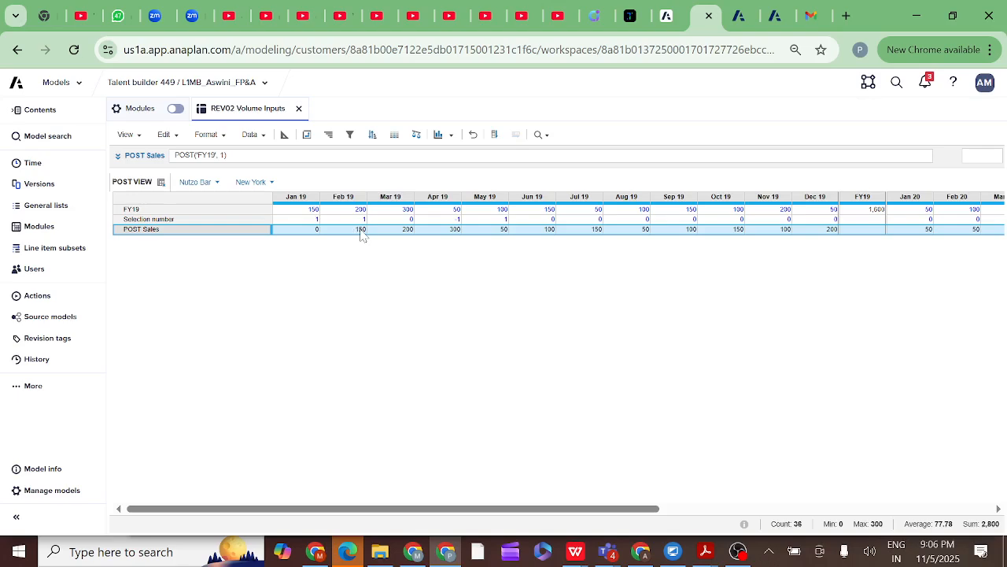
{"action": "left_click", "coordinate": [119, 159]}
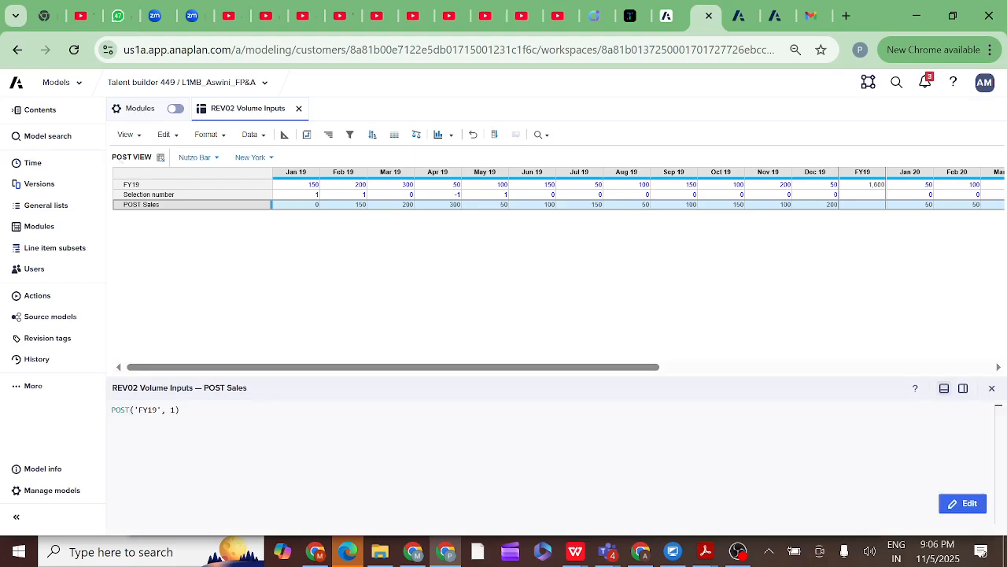
{"action": "left_click", "coordinate": [170, 410]}
{"action": "type", "text": "-"}
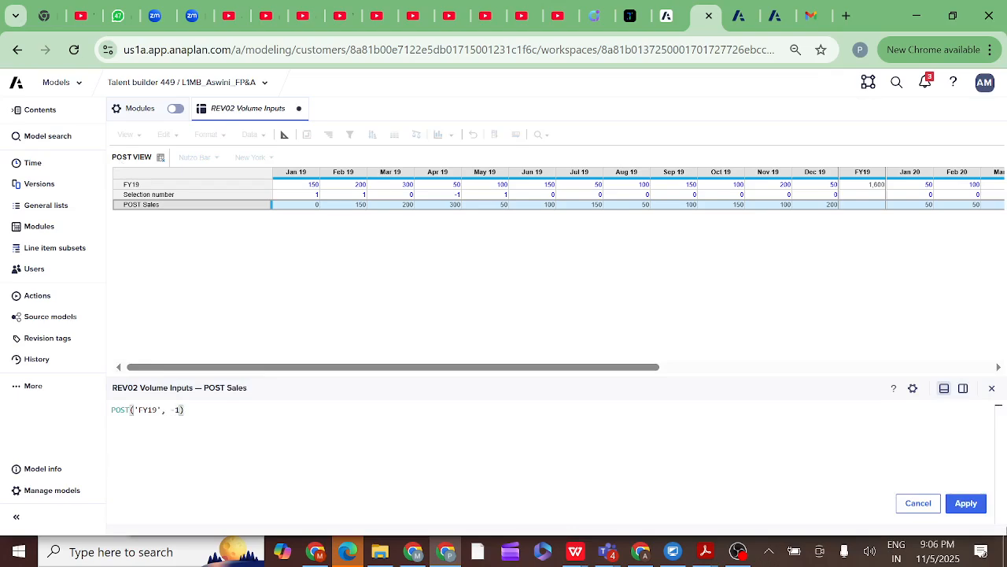
{"action": "left_click", "coordinate": [967, 507]}
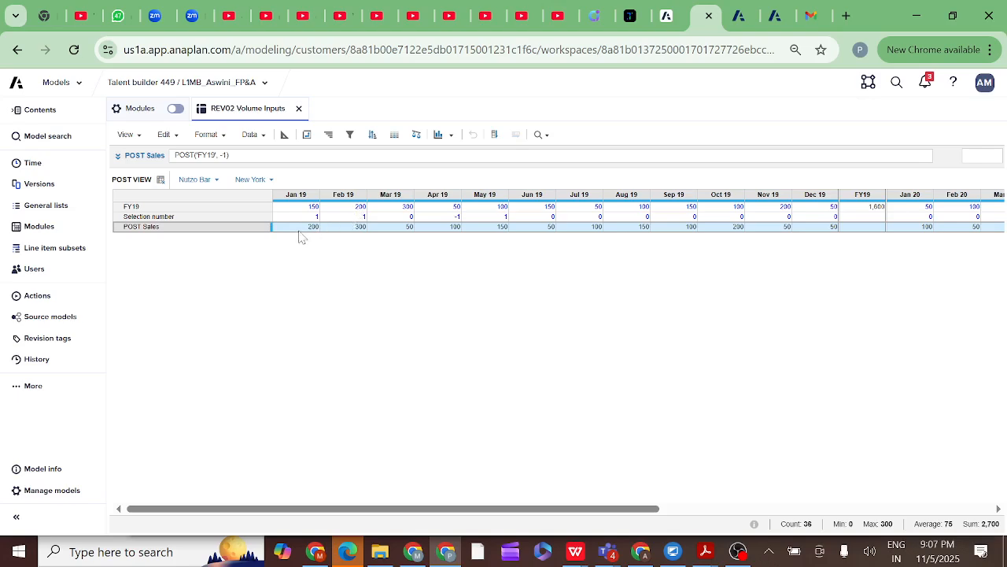
Examine the POST Sales values for January and February 2019 and for December 2021, the last month of the timeline
{"action": "left_click", "coordinate": [352, 227]}
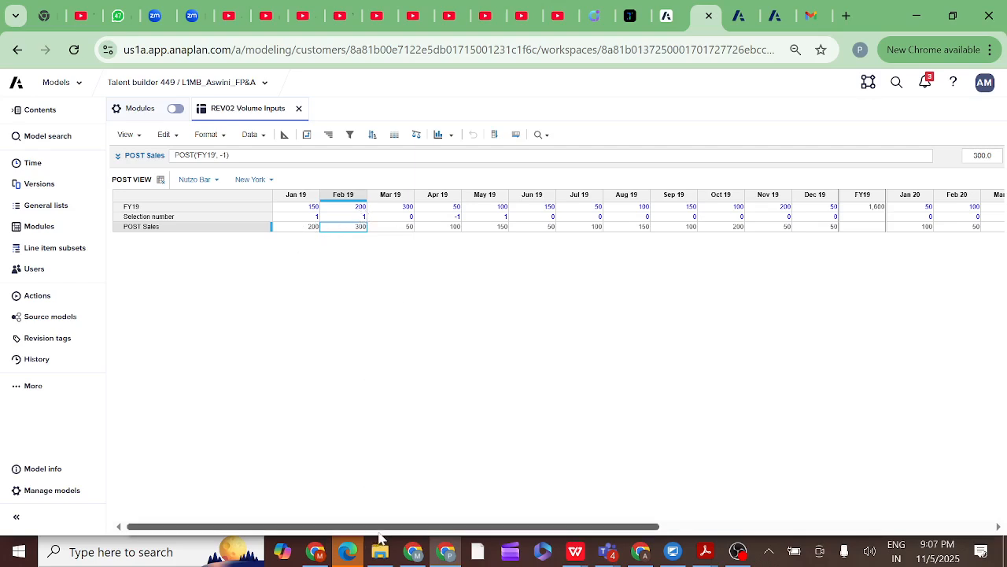
{"action": "left_click_drag", "start_coordinate": [378, 534], "coordinate": [787, 509]}
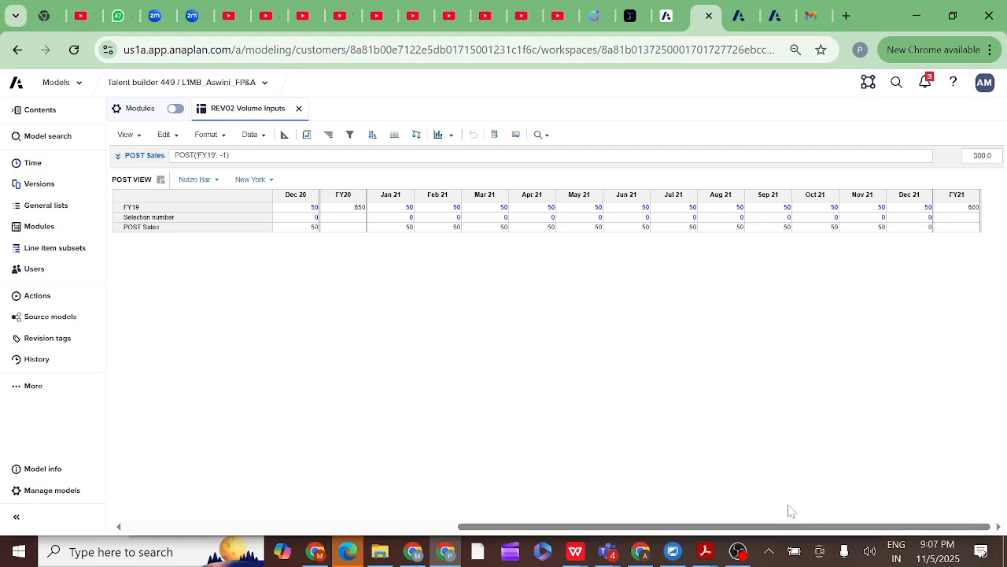
{"action": "left_click", "coordinate": [917, 228]}
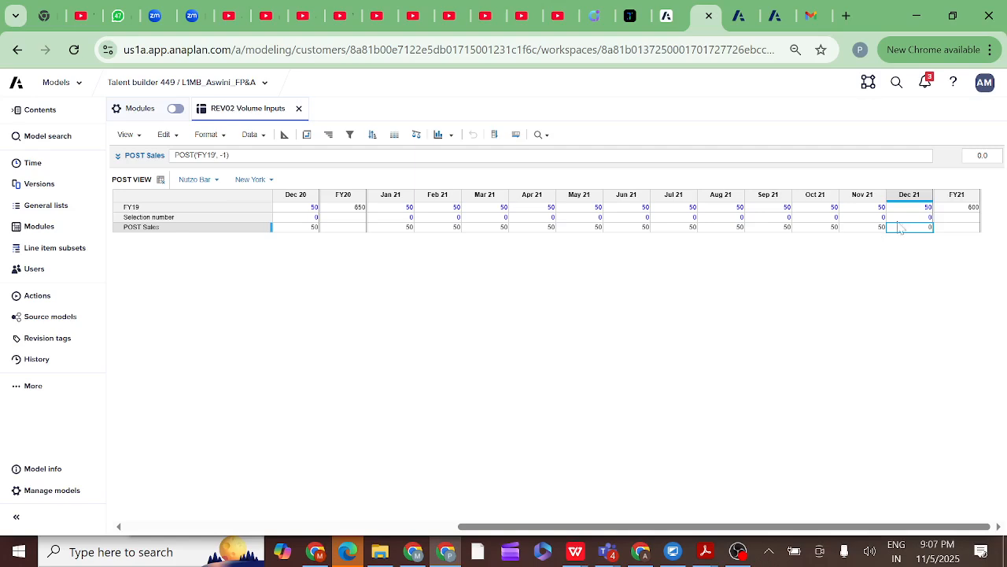
{"action": "scroll", "coordinate": [722, 342], "scroll_direction": "left", "scroll_amount": 10}
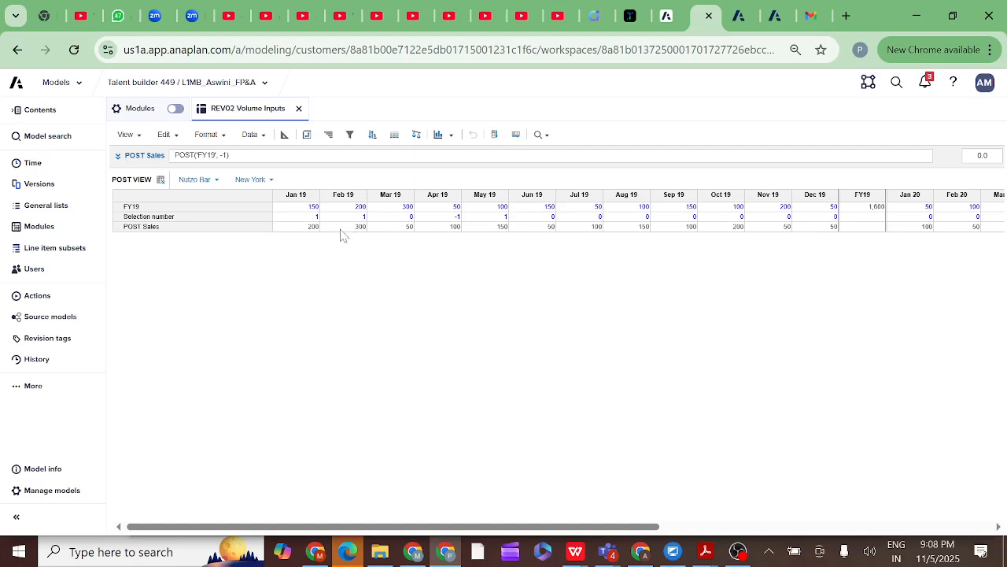
{"action": "left_click", "coordinate": [312, 228]}
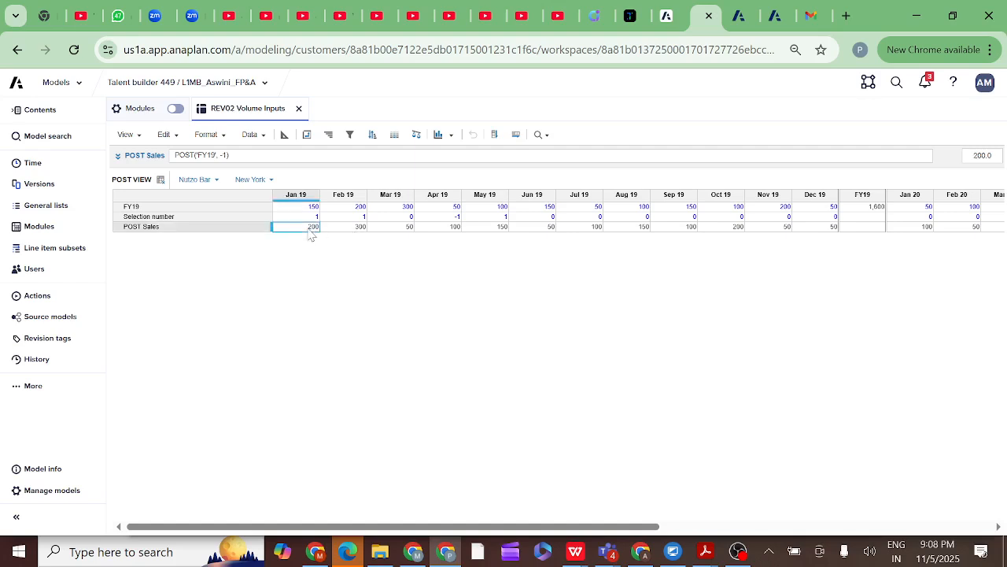
{"action": "left_click", "coordinate": [339, 227]}
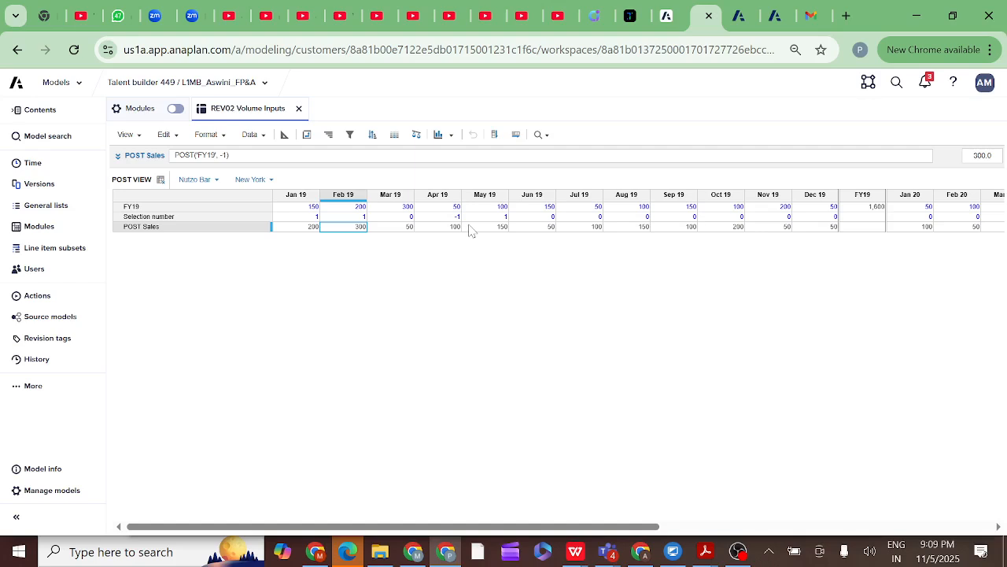
Replace -1 with the Selection number line item in the POST Sales formula and apply POST('FY19', Selection number)
{"action": "left_click", "coordinate": [117, 158]}
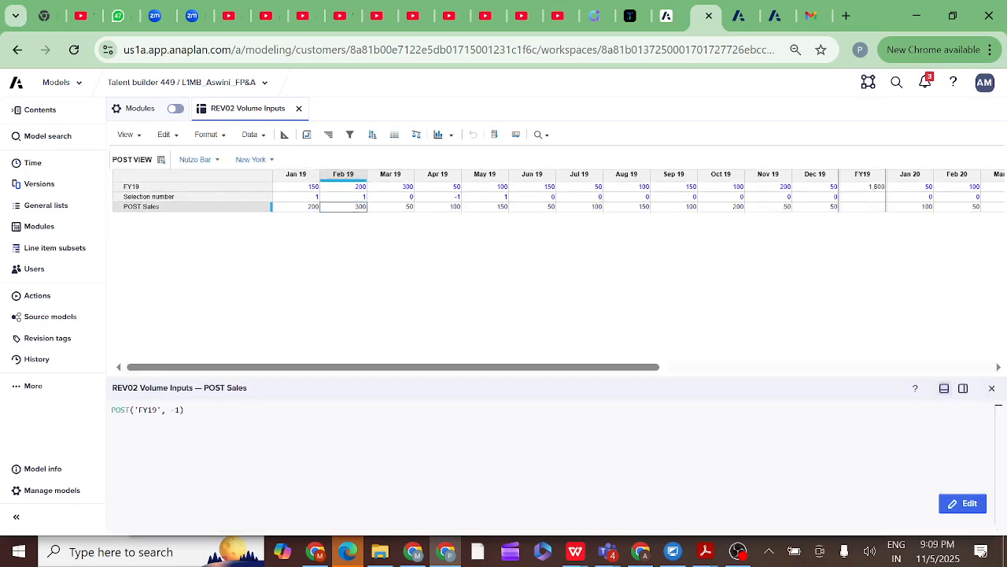
{"action": "left_click", "coordinate": [179, 409]}
{"action": "key", "text": "BackSpace"}
{"action": "key", "text": "BackSpace"}
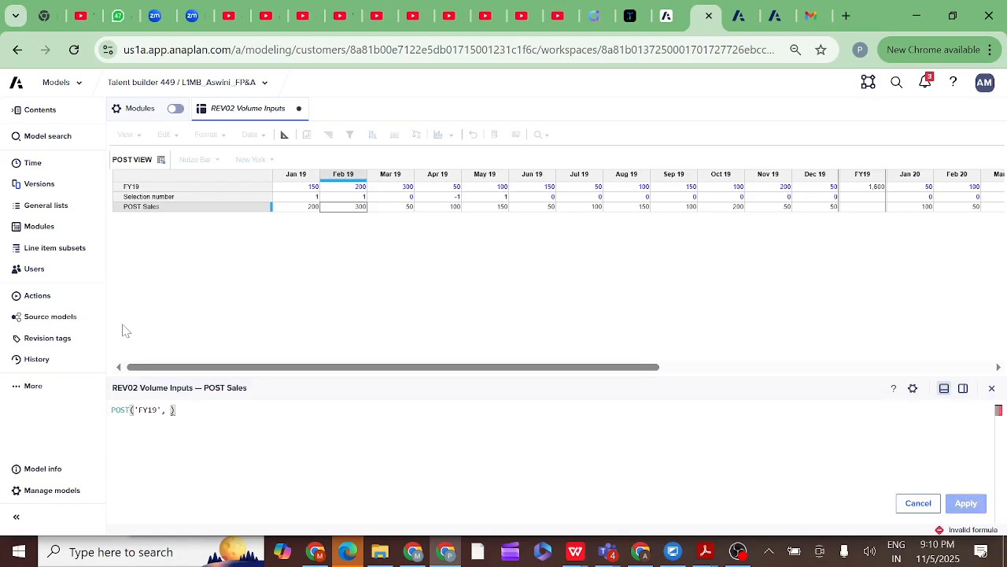
{"action": "left_click", "coordinate": [144, 197]}
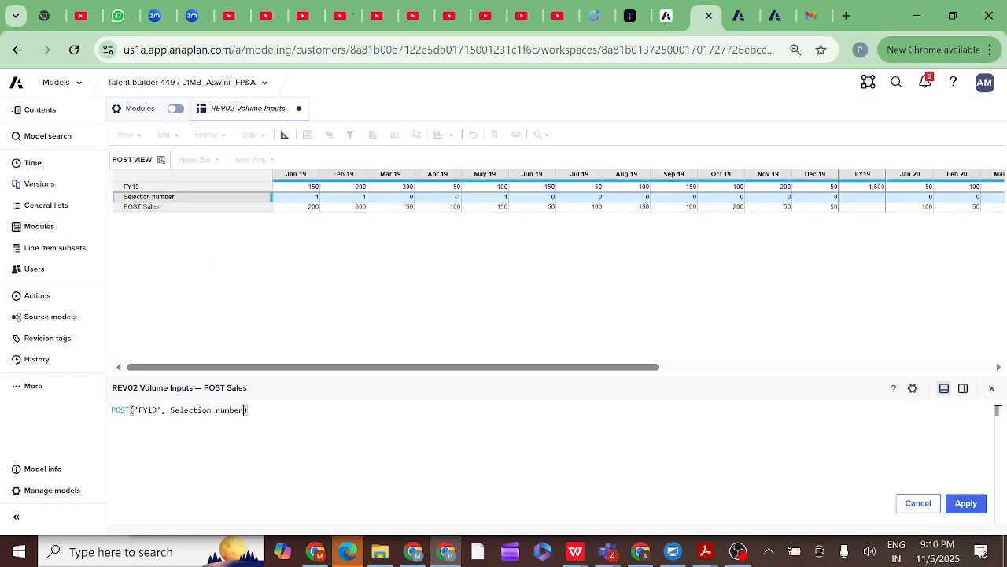
{"action": "left_click", "coordinate": [967, 504]}
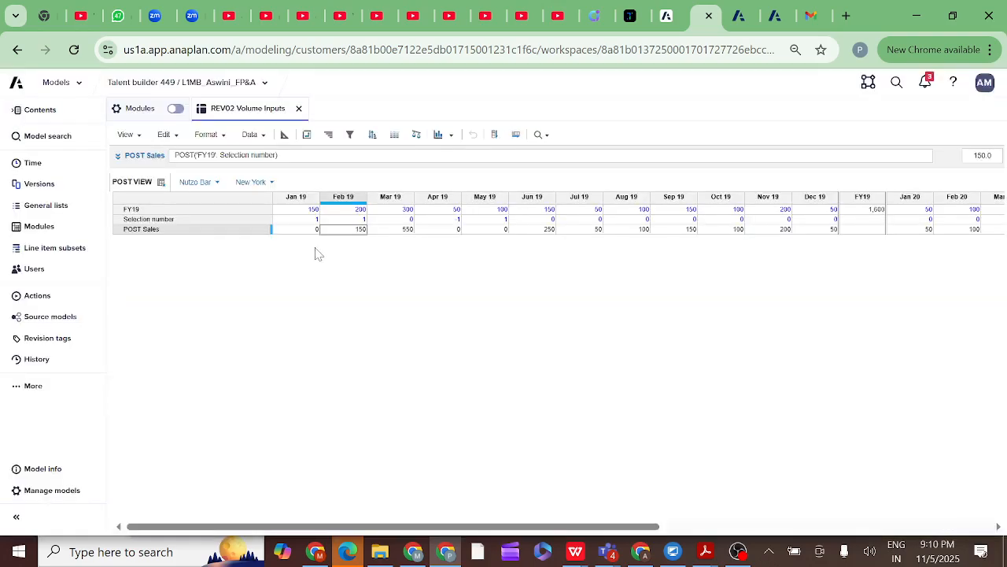
Examine the POST Sales row, comparing its March 2019 value with the February 2019 Selection number
{"action": "left_click", "coordinate": [250, 233]}
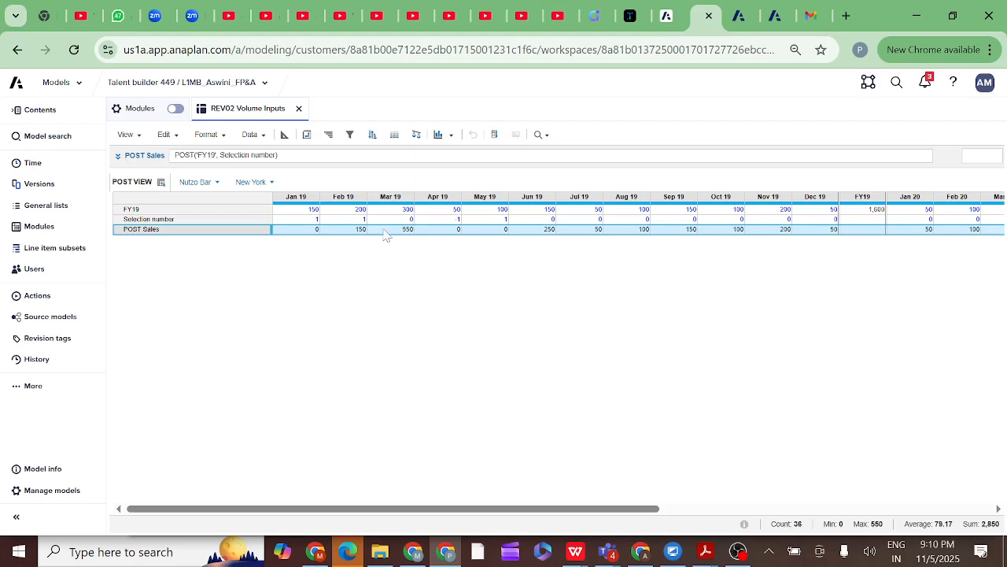
{"action": "left_click", "coordinate": [386, 232]}
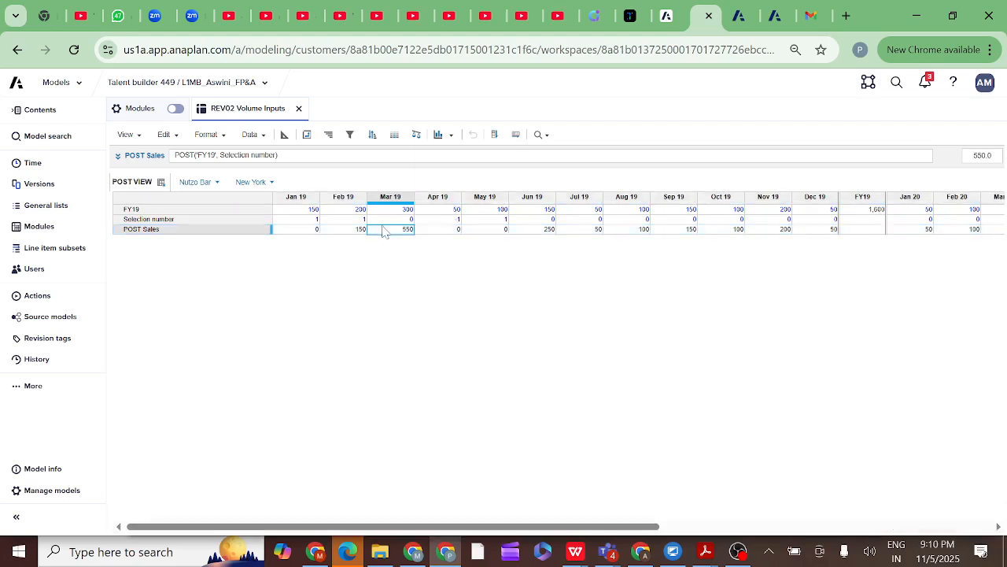
{"action": "left_click", "coordinate": [357, 221]}
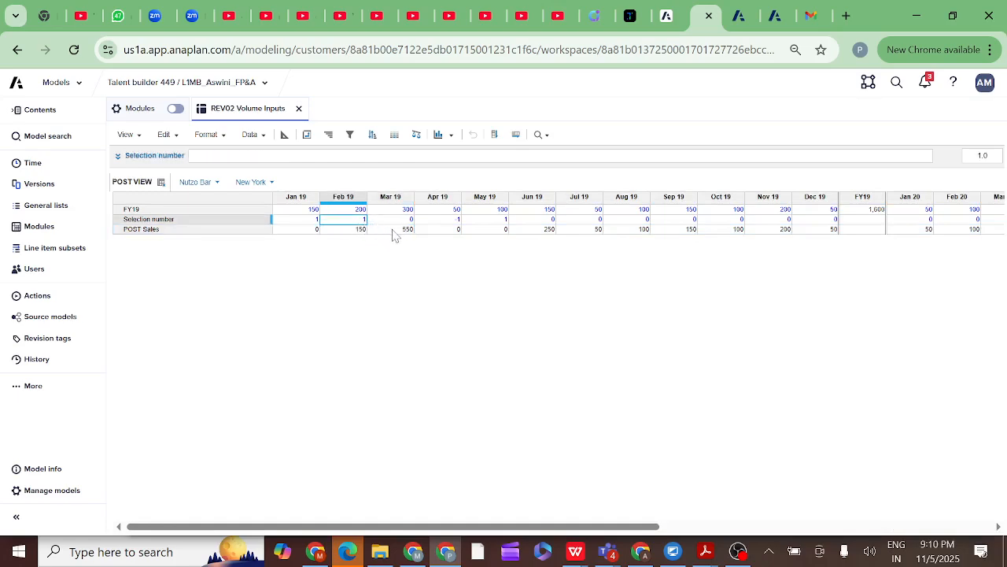
{"action": "left_click", "coordinate": [394, 231]}
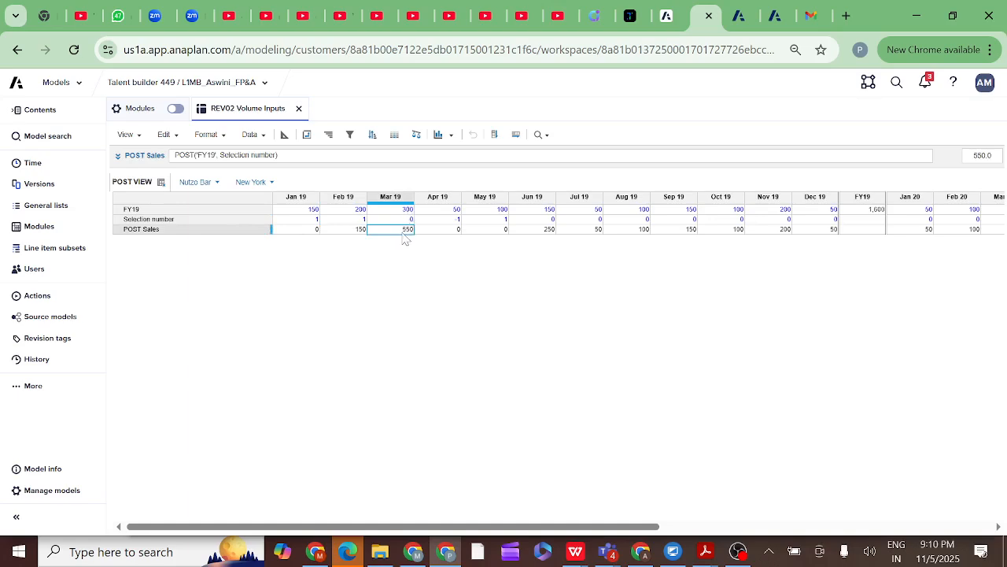
{"action": "left_click", "coordinate": [233, 234]}
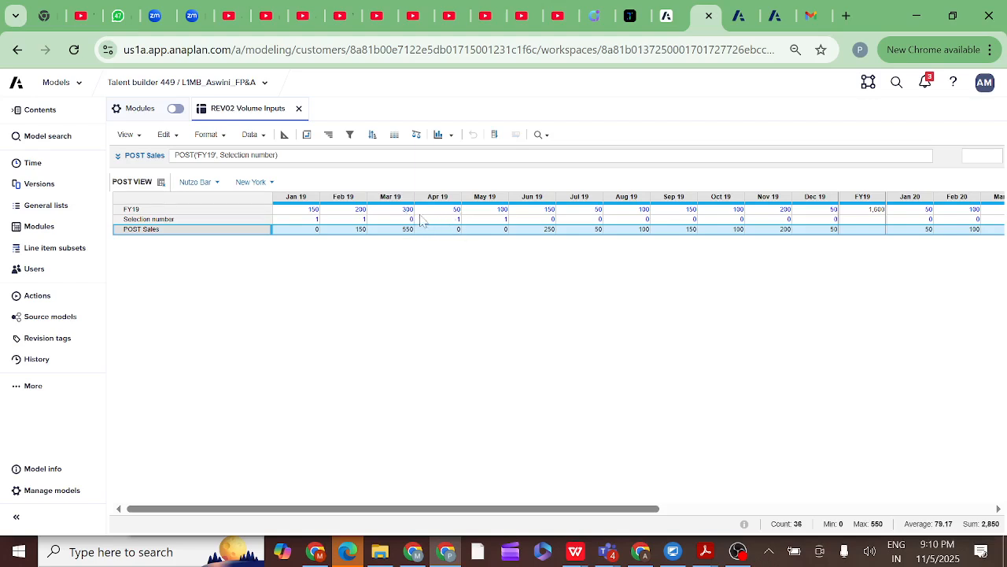
Set Selection number to 1 for April 2019 and check the POST Sales value for March 2019
{"action": "left_click", "coordinate": [455, 219]}
{"action": "type", "text": "-1.0"}
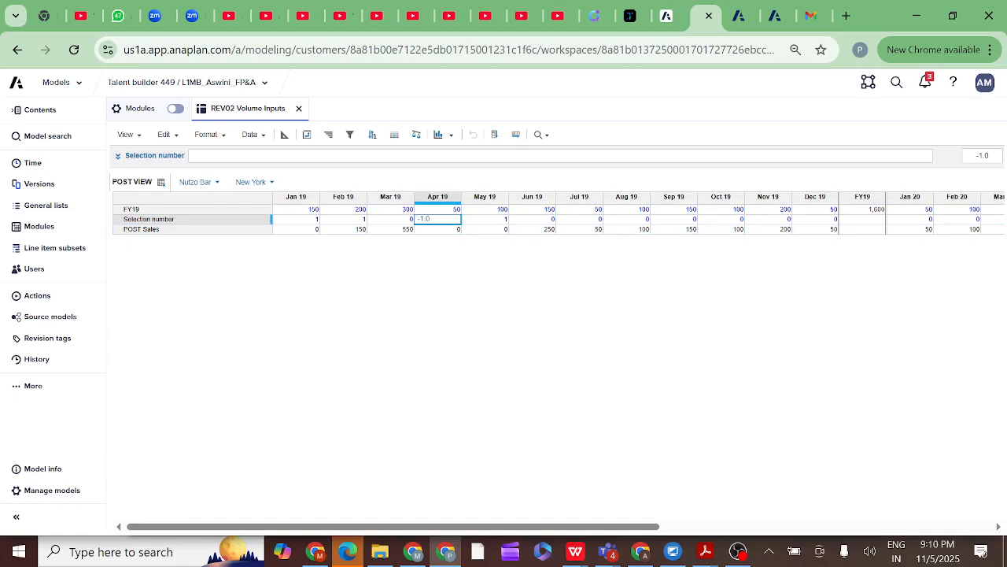
{"action": "key", "text": "BackSpace"}
{"action": "key", "text": "BackSpace"}
{"action": "type", "text": "1"}
{"action": "key", "text": "Return"}
{"action": "left_click", "coordinate": [403, 235]}
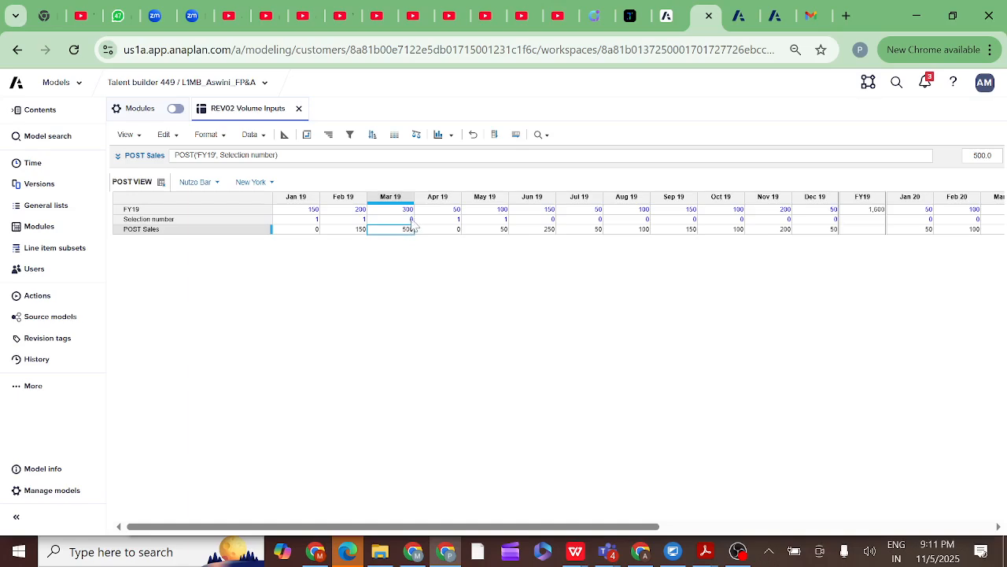
Compare POST Sales for February and March 2019 with the FY19 values of both months and the February Selection number
{"action": "left_click", "coordinate": [358, 210]}
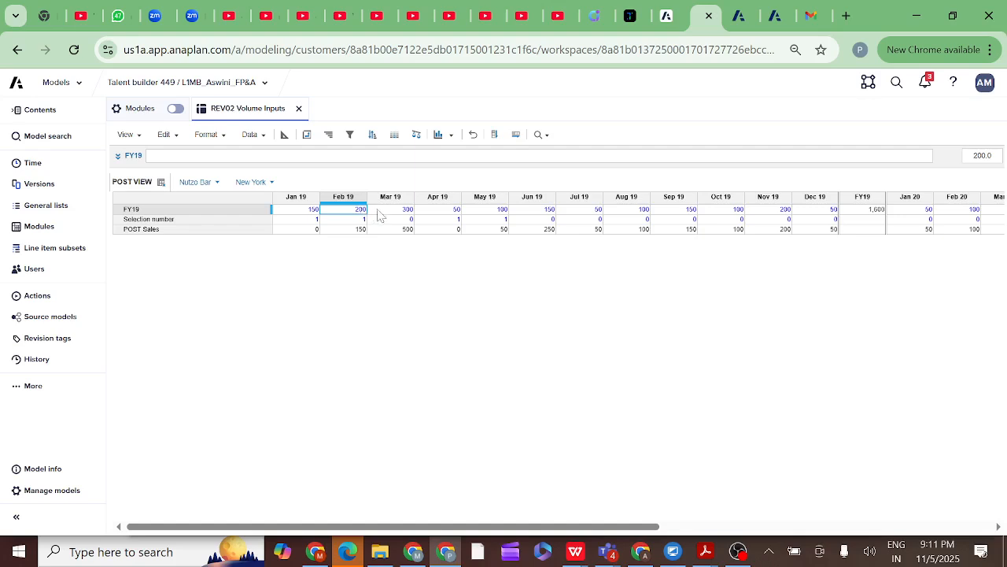
{"action": "left_click", "coordinate": [383, 210]}
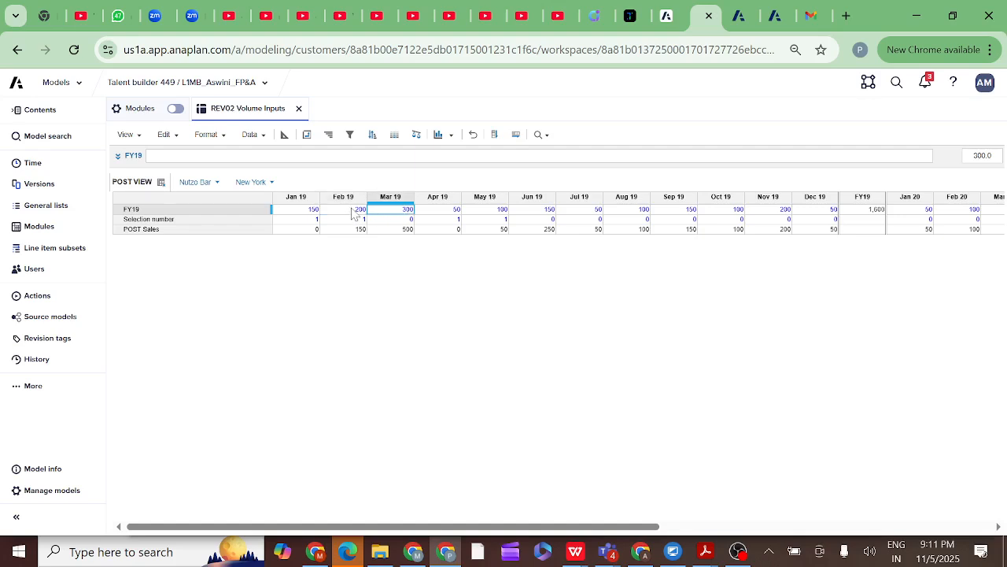
{"action": "left_click", "coordinate": [401, 229]}
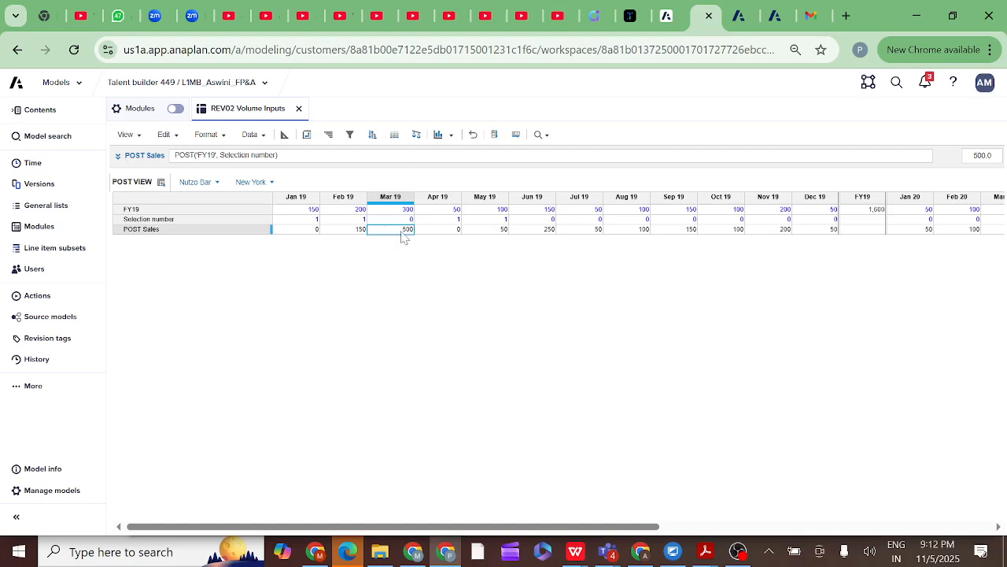
{"action": "left_click", "coordinate": [353, 229]}
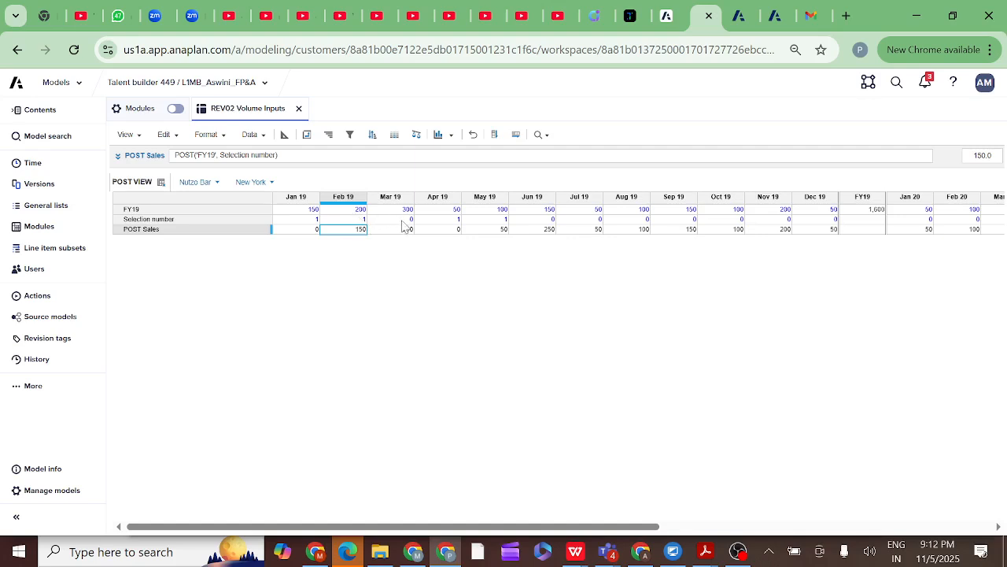
{"action": "left_click", "coordinate": [404, 229]}
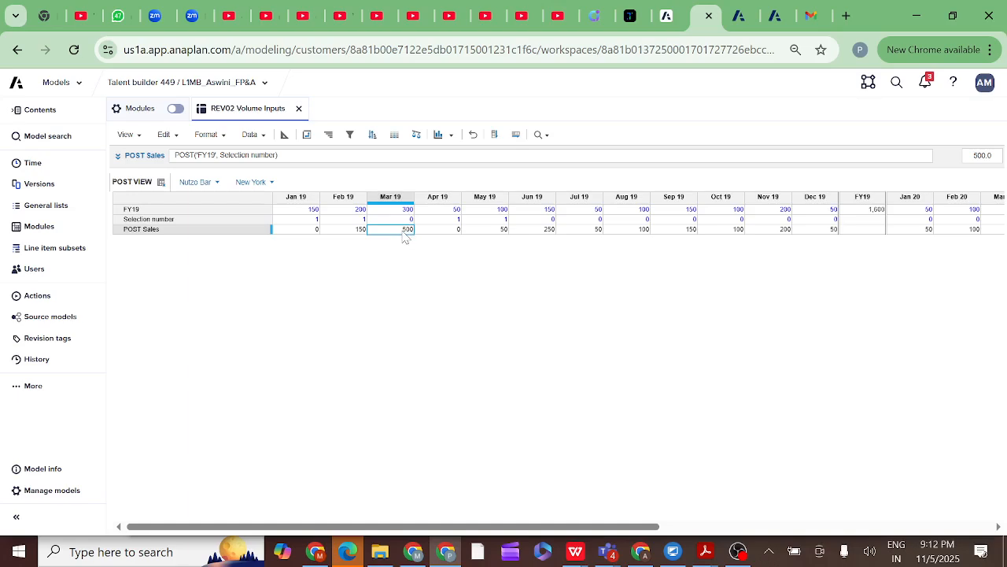
{"action": "left_click", "coordinate": [348, 220]}
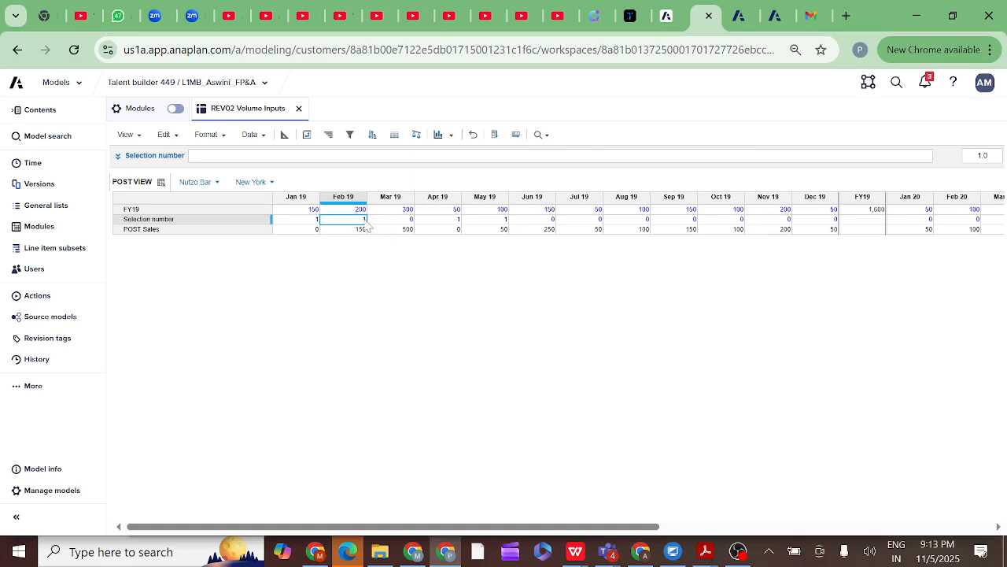
{"action": "left_click", "coordinate": [396, 230]}
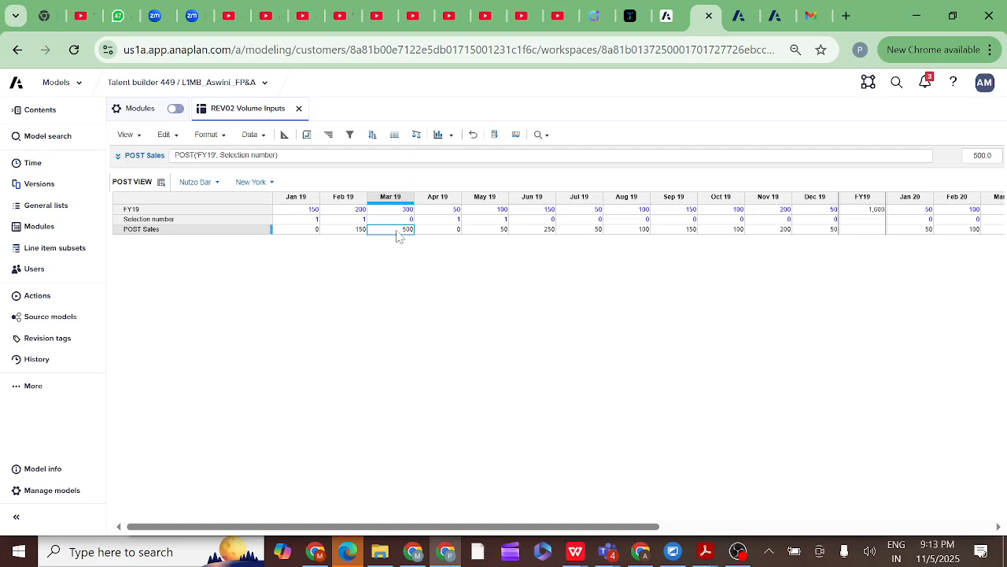
Set Selection number to 0 for February 2019 and move on to its March 2019 cell
{"action": "left_click", "coordinate": [360, 220]}
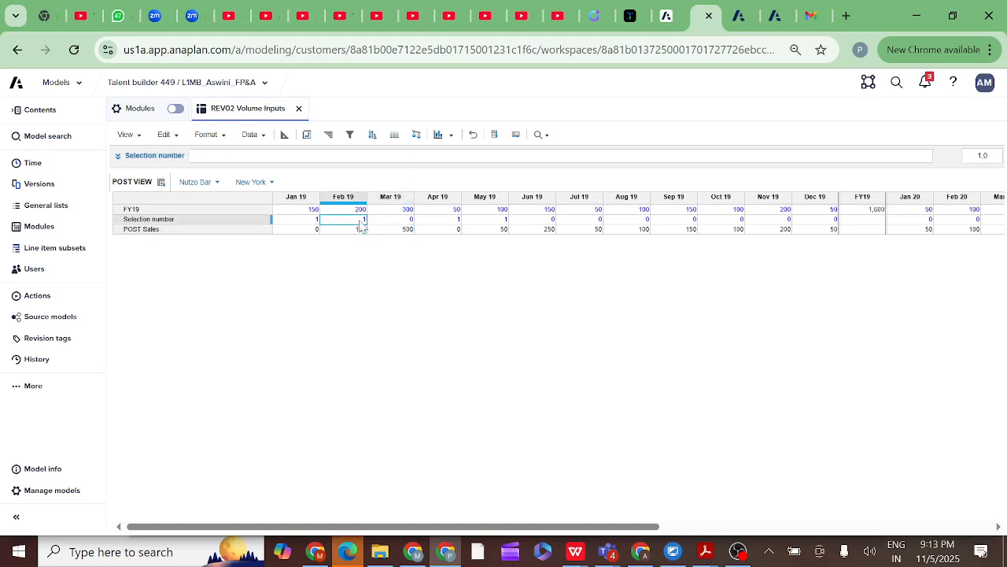
{"action": "type", "text": "0"}
{"action": "key", "text": "Return"}
{"action": "left_click", "coordinate": [408, 222]}
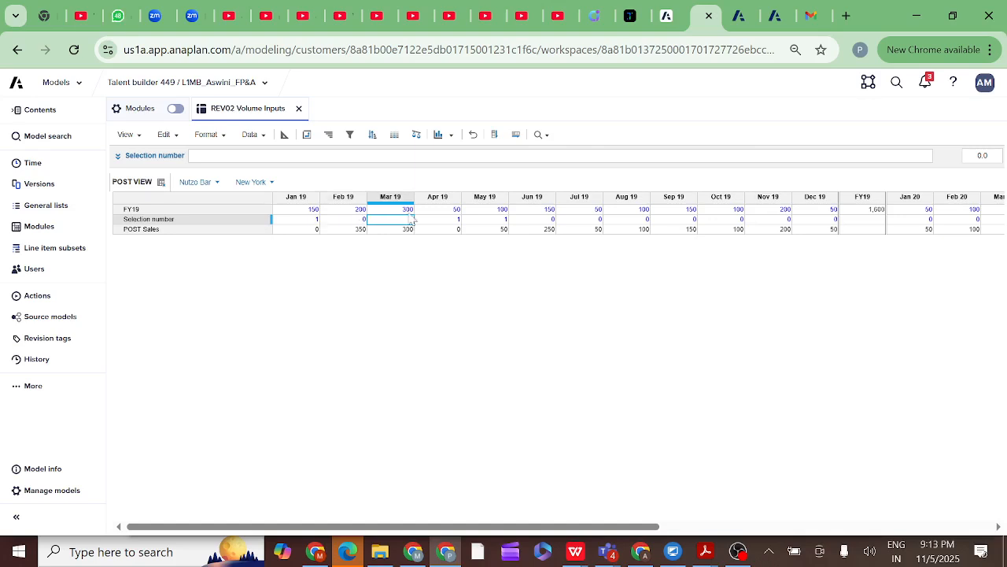
Set Selection number to 0 for January 2019 and compare POST Sales with the FY19 values for January and February
{"action": "left_click", "coordinate": [353, 230]}
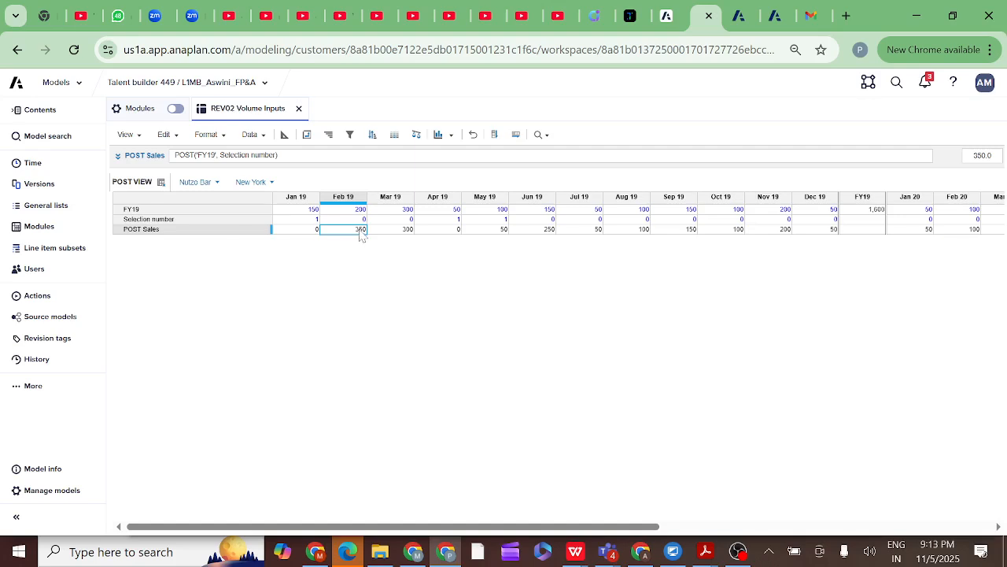
{"action": "left_click", "coordinate": [316, 221]}
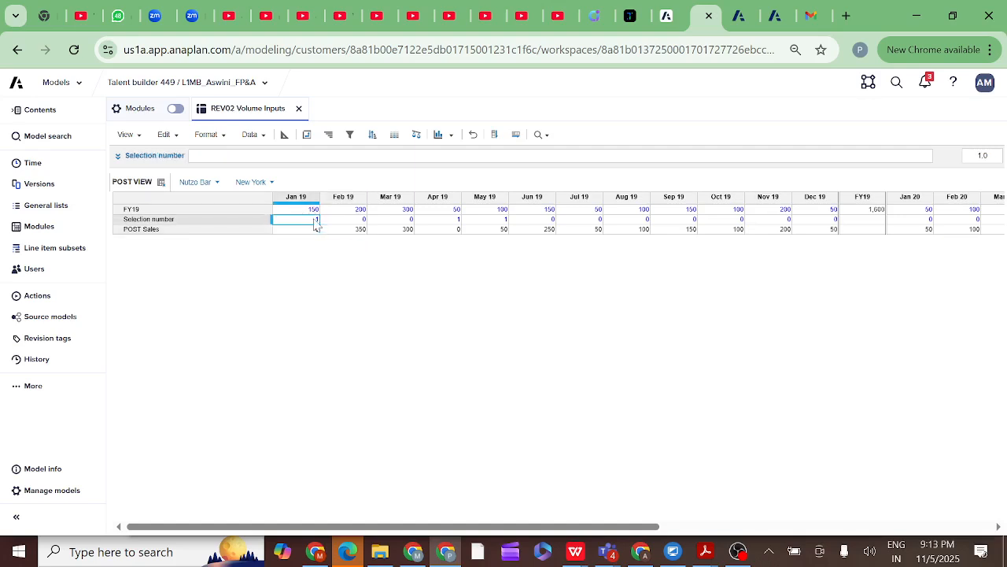
{"action": "type", "text": "0"}
{"action": "key", "text": "Return"}
{"action": "left_click", "coordinate": [311, 231]}
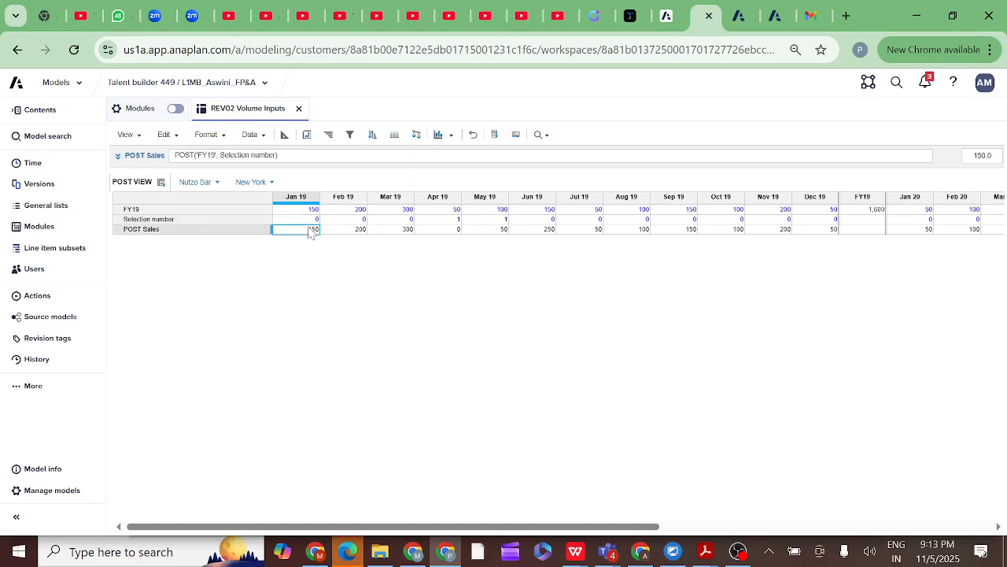
{"action": "left_click", "coordinate": [356, 213]}
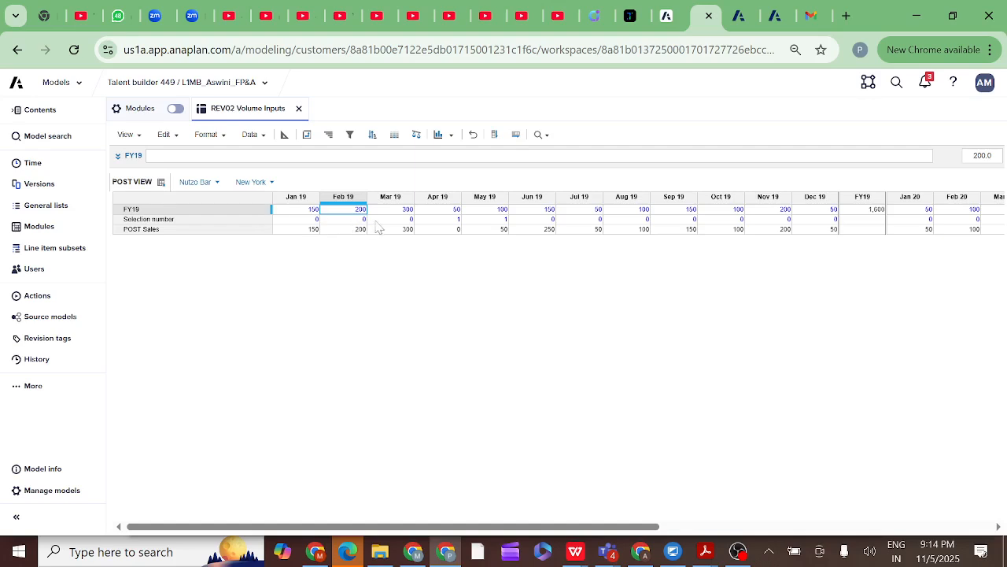
{"action": "left_click", "coordinate": [305, 214]}
Change the POST Sales formula to POST('FY19', 1), replacing the Selection number argument with a fixed offset
{"action": "left_click", "coordinate": [249, 234]}
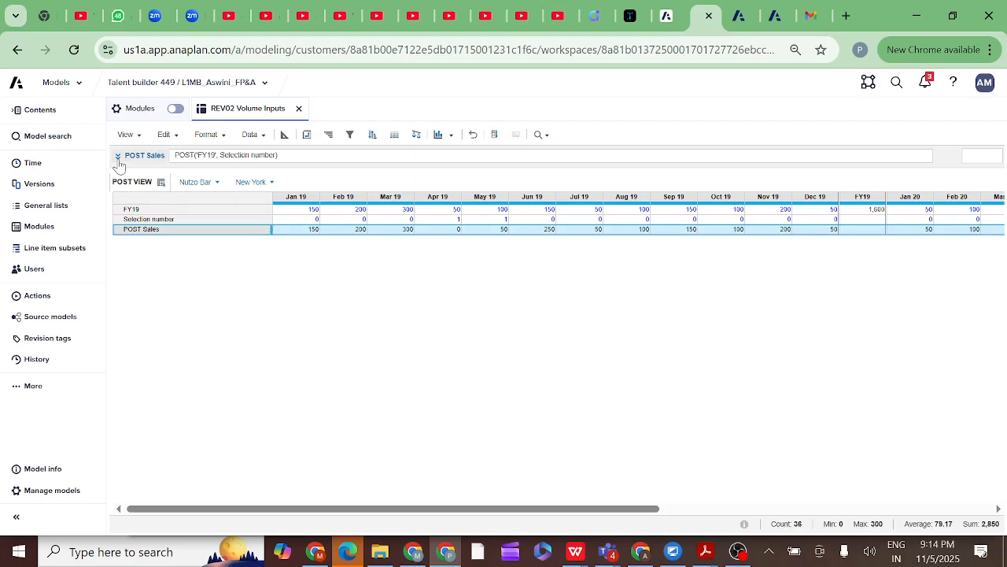
{"action": "left_click", "coordinate": [119, 162]}
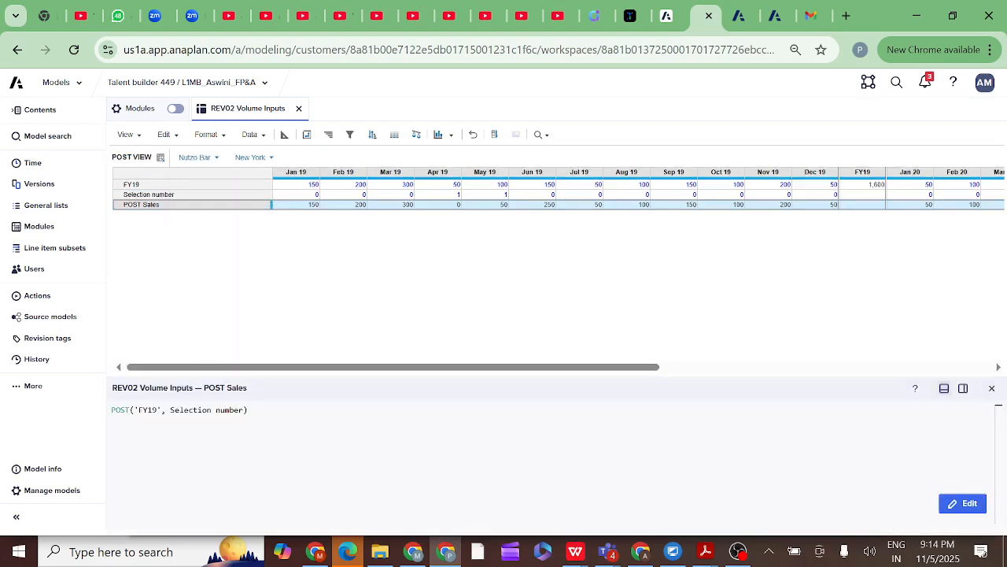
{"action": "left_click", "coordinate": [248, 409]}
{"action": "key", "text": "BackSpace"}
{"action": "key", "text": "BackSpace"}
{"action": "key", "text": "BackSpace"}
{"action": "key", "text": "BackSpace"}
{"action": "key", "text": "BackSpace"}
{"action": "key", "text": "BackSpace"}
{"action": "key", "text": "BackSpace"}
{"action": "key", "text": "BackSpace"}
{"action": "key", "text": "BackSpace"}
{"action": "key", "text": "BackSpace"}
{"action": "key", "text": "BackSpace"}
{"action": "key", "text": "BackSpace"}
{"action": "key", "text": "BackSpace"}
{"action": "key", "text": "BackSpace"}
{"action": "key", "text": "BackSpace"}
{"action": "key", "text": "BackSpace"}
{"action": "key", "text": "BackSpace"}
{"action": "key", "text": "BackSpace"}
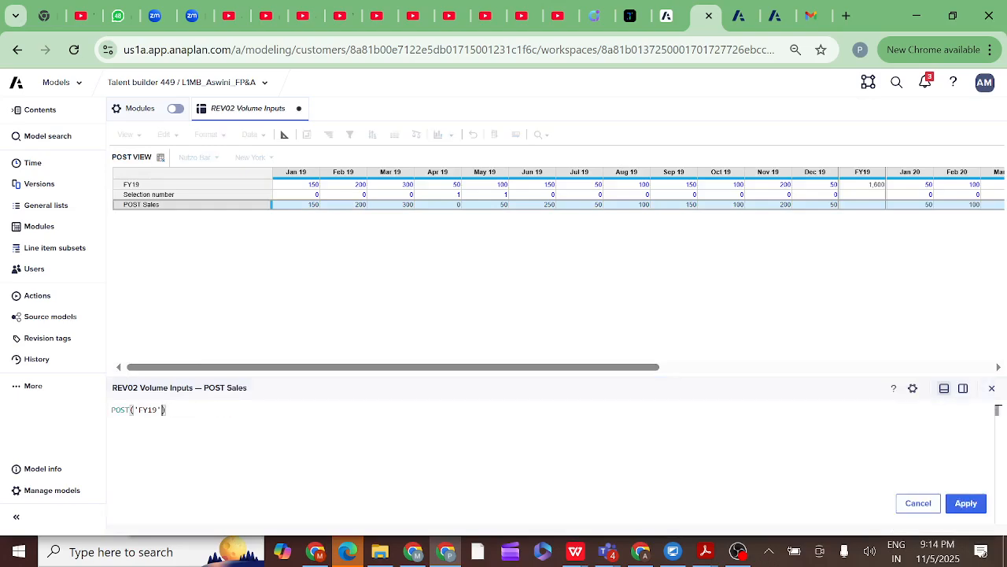
{"action": "type", "text": ",1"}
{"action": "left_click", "coordinate": [966, 504]}
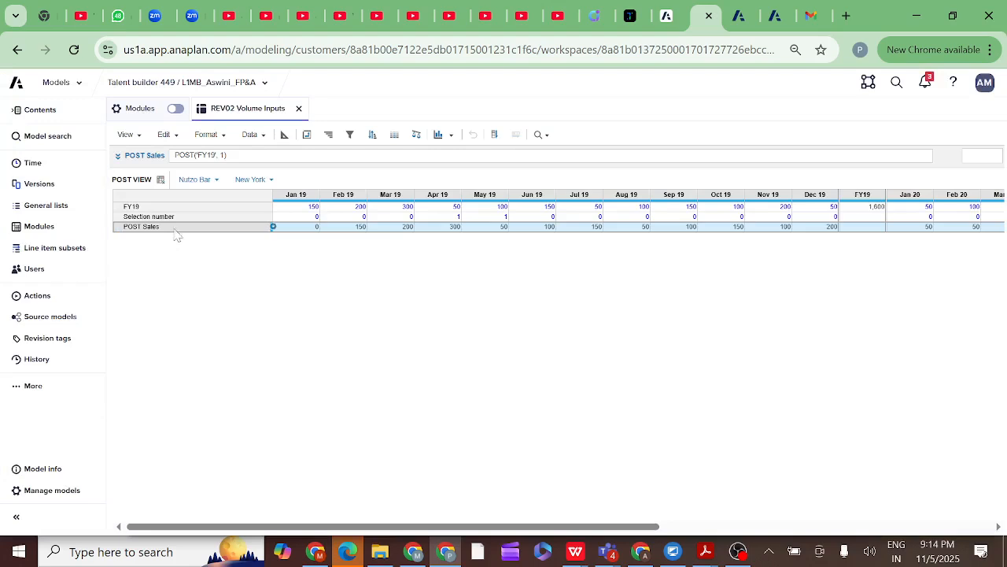
Insert a line item named POST VS OFFSET before POST Sales in the module blueprint
{"action": "left_click", "coordinate": [284, 136]}
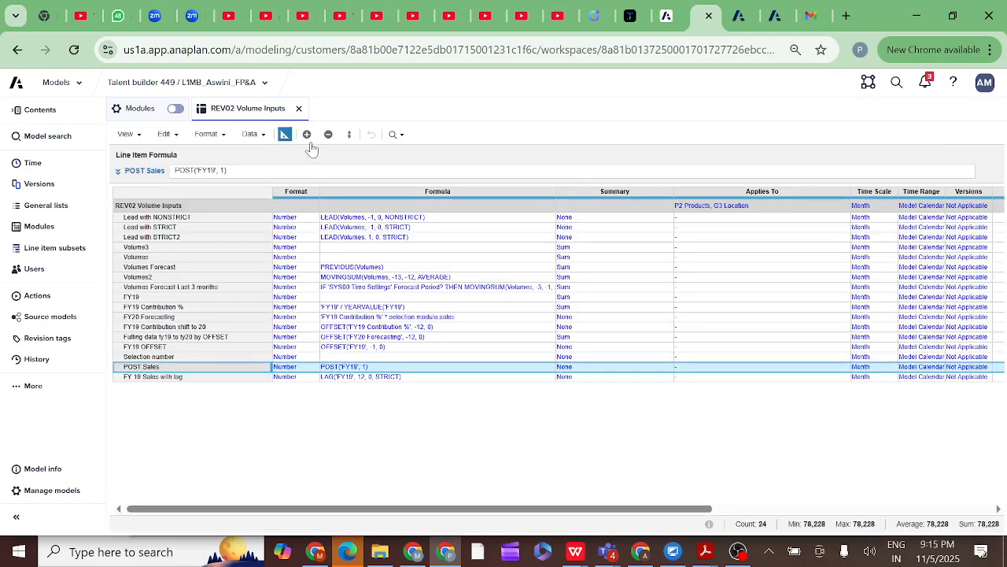
{"action": "left_click", "coordinate": [306, 135]}
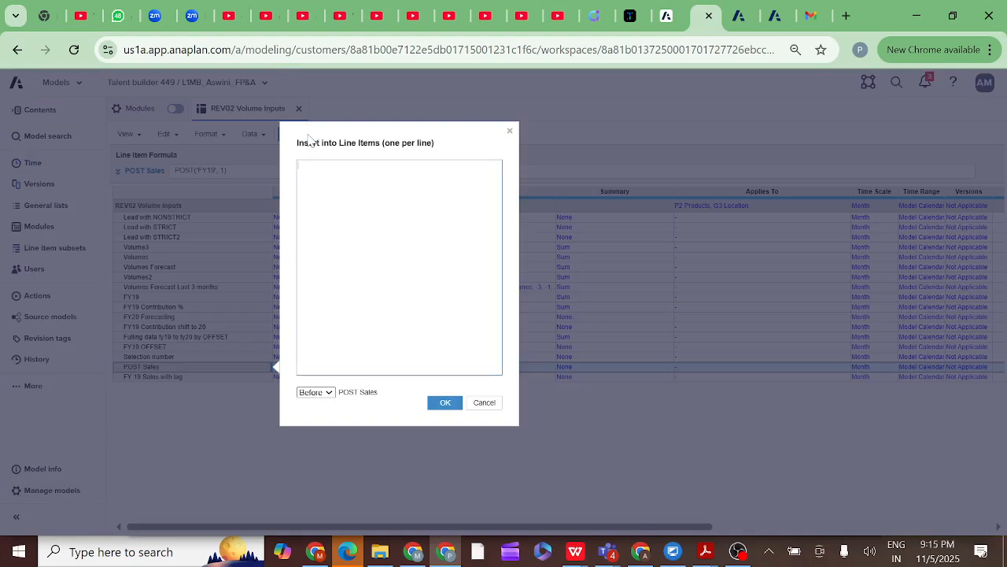
{"action": "type", "text": "POST VS OFFSET"}
{"action": "left_click", "coordinate": [445, 403]}
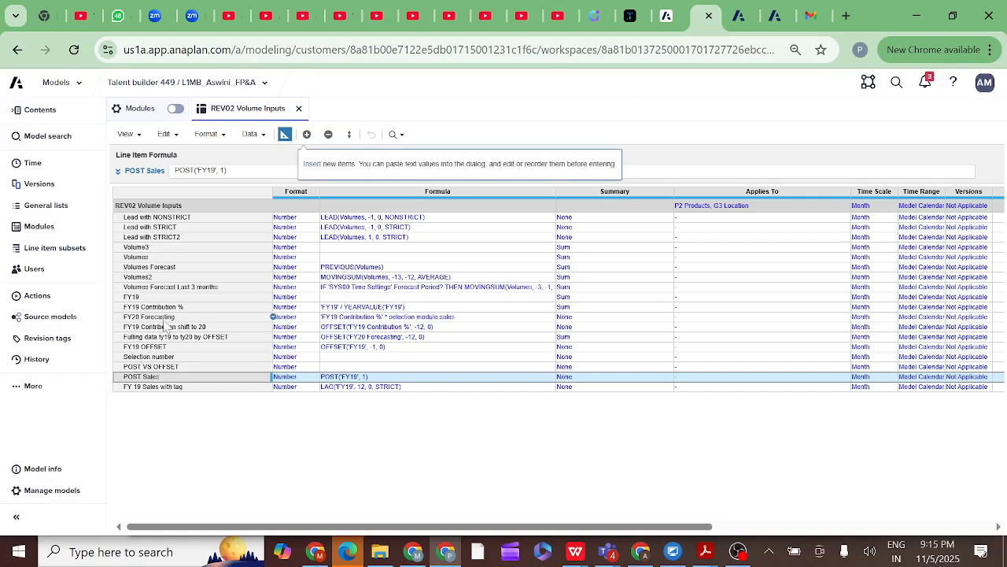
Reopen the saved POST VIEW and show all of the module's line items in it
{"action": "left_click", "coordinate": [141, 138]}
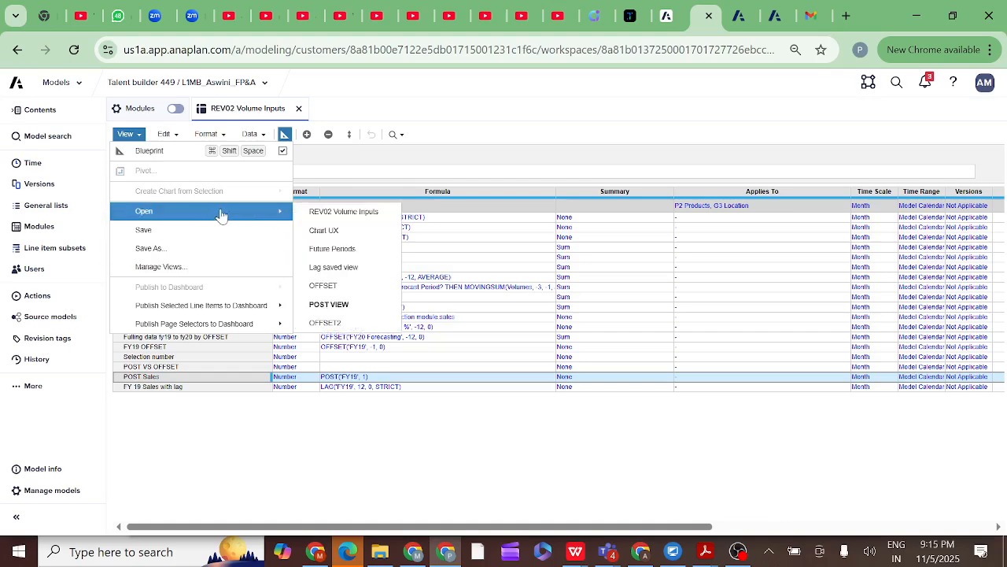
{"action": "left_click", "coordinate": [326, 305]}
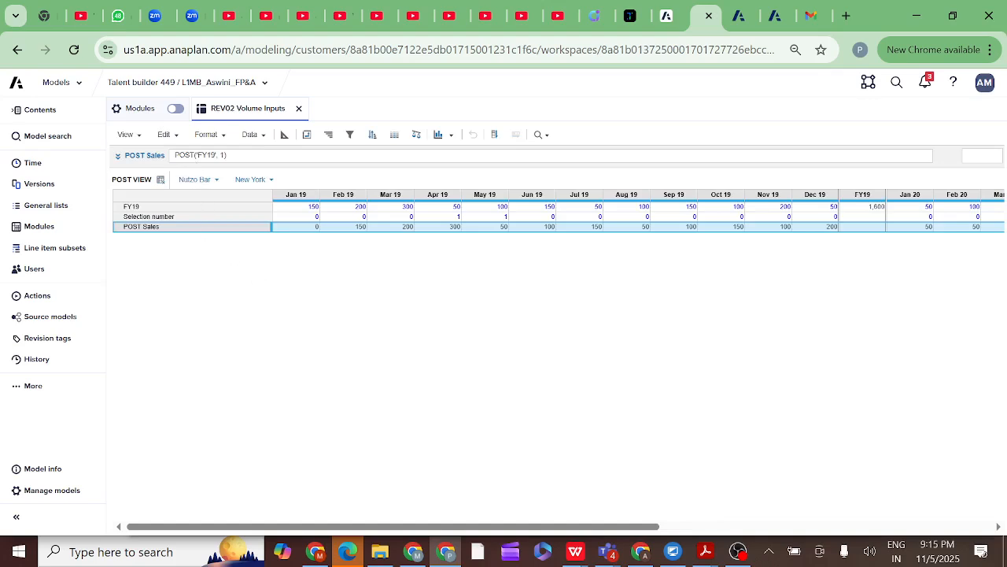
{"action": "left_click", "coordinate": [224, 137]}
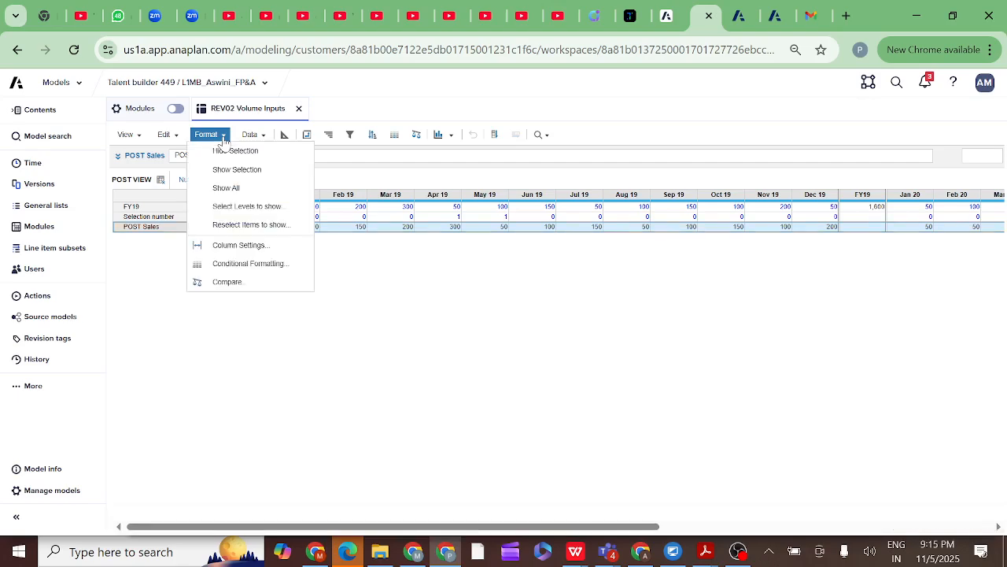
{"action": "left_click", "coordinate": [238, 191]}
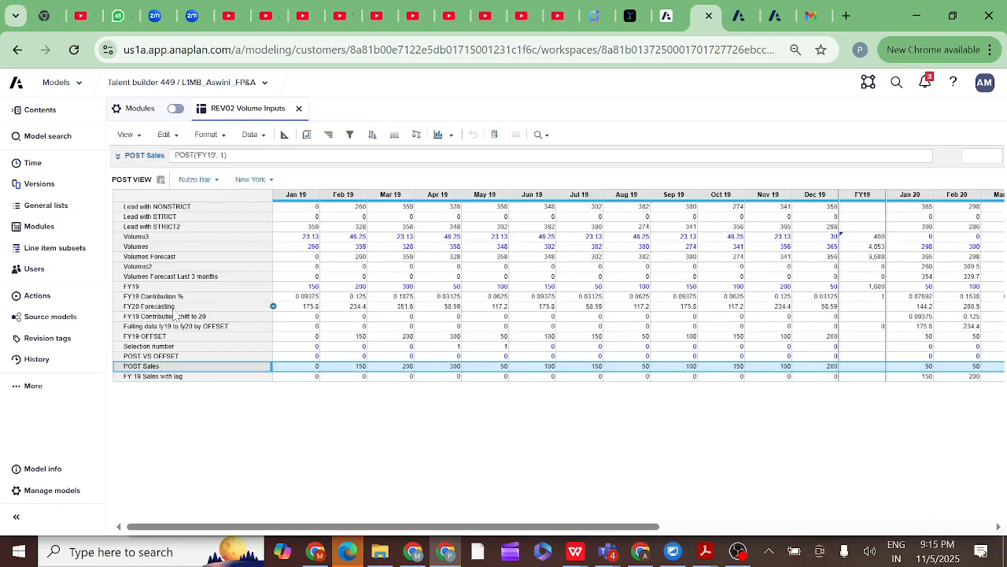
Limit the view to the FY19, FY19 OFFSET, Selection number and POST VS OFFSET line items
{"action": "left_click", "coordinate": [150, 288]}
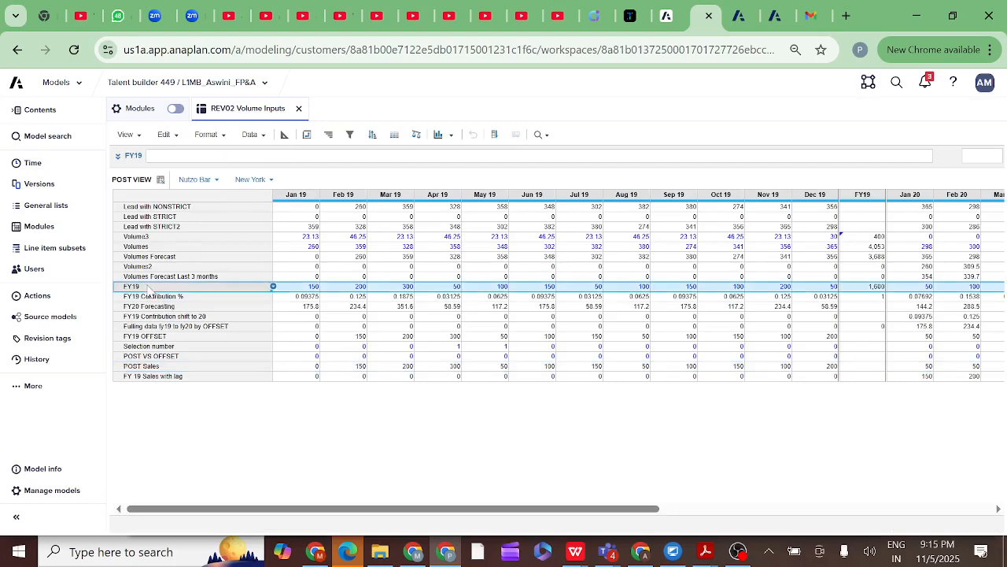
{"action": "left_click", "coordinate": [147, 338], "text": "ctrl"}
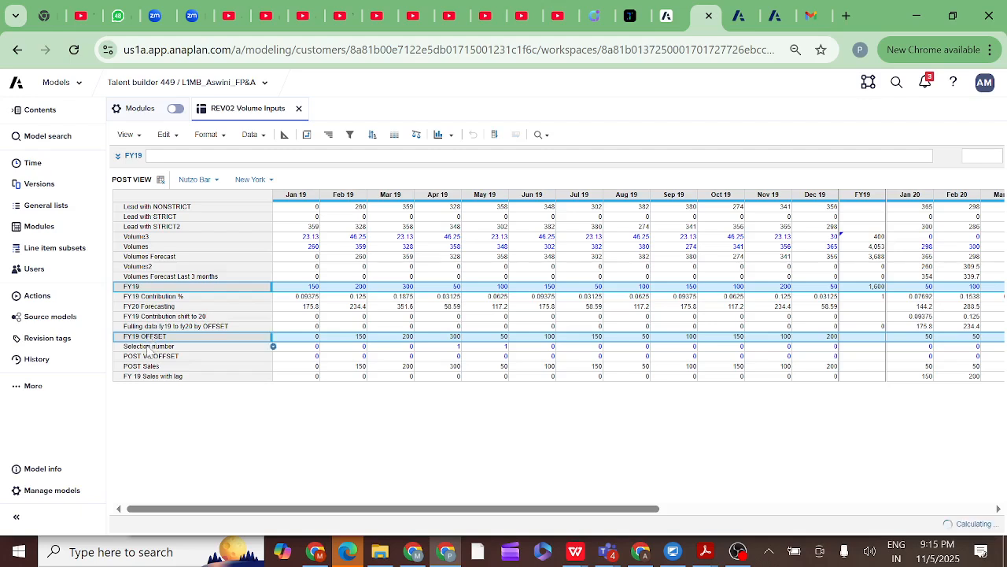
{"action": "left_click", "coordinate": [150, 347], "text": "ctrl"}
{"action": "left_click", "coordinate": [150, 356], "text": "ctrl"}
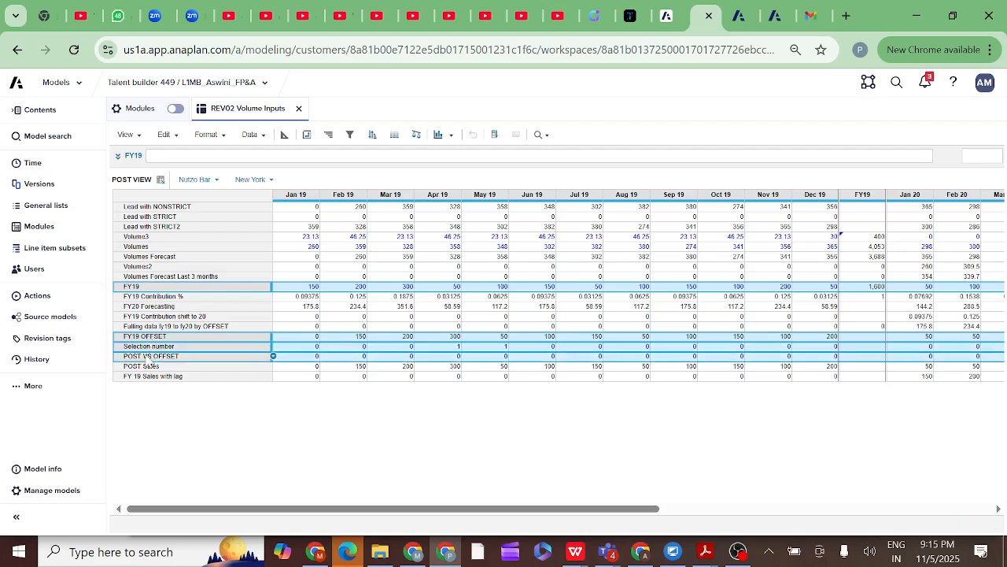
{"action": "left_click", "coordinate": [223, 136]}
{"action": "left_click", "coordinate": [229, 169]}
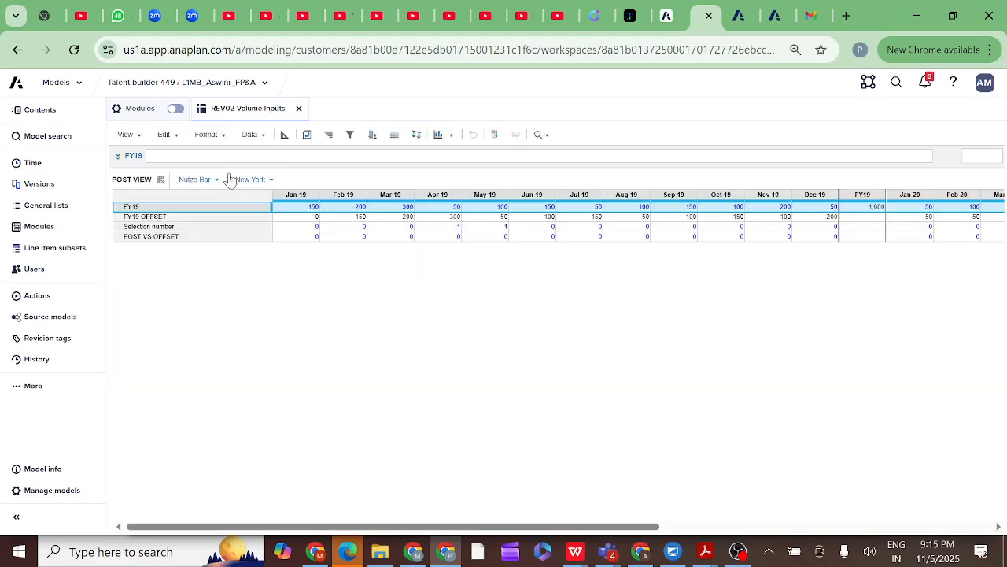
Save the filtered line items to POST VIEW, overwriting the existing saved view
{"action": "left_click", "coordinate": [128, 135]}
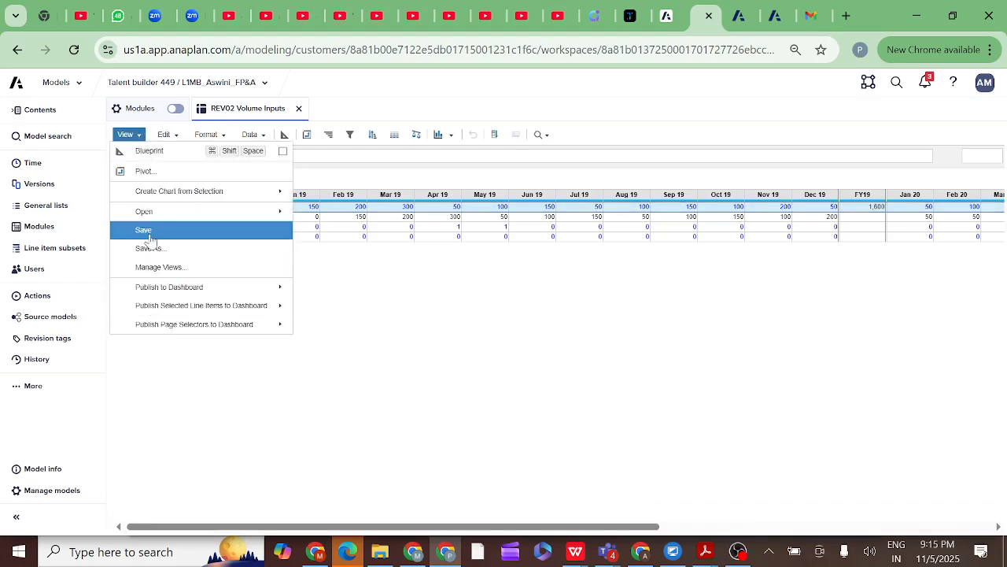
{"action": "left_click", "coordinate": [142, 231]}
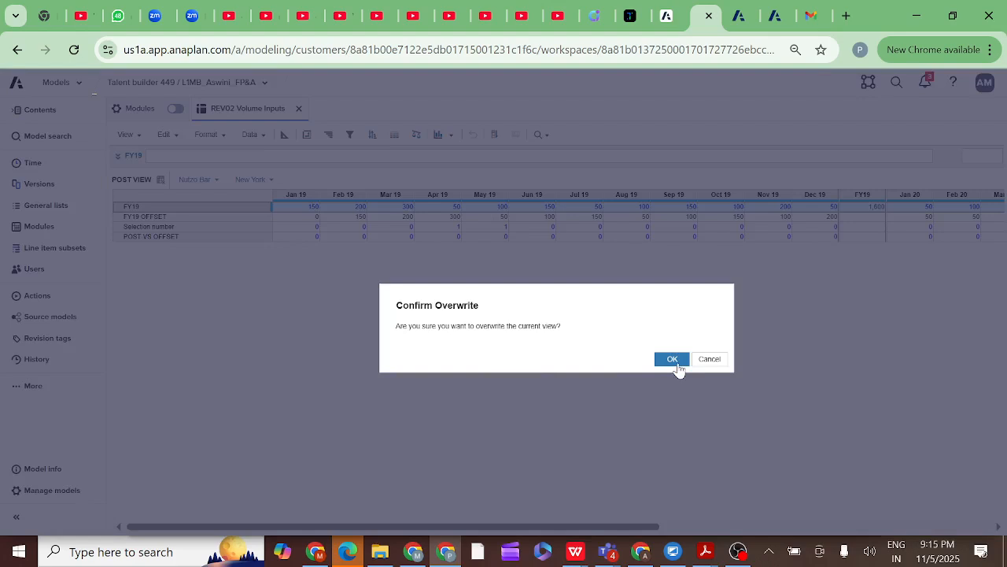
{"action": "left_click", "coordinate": [673, 360]}
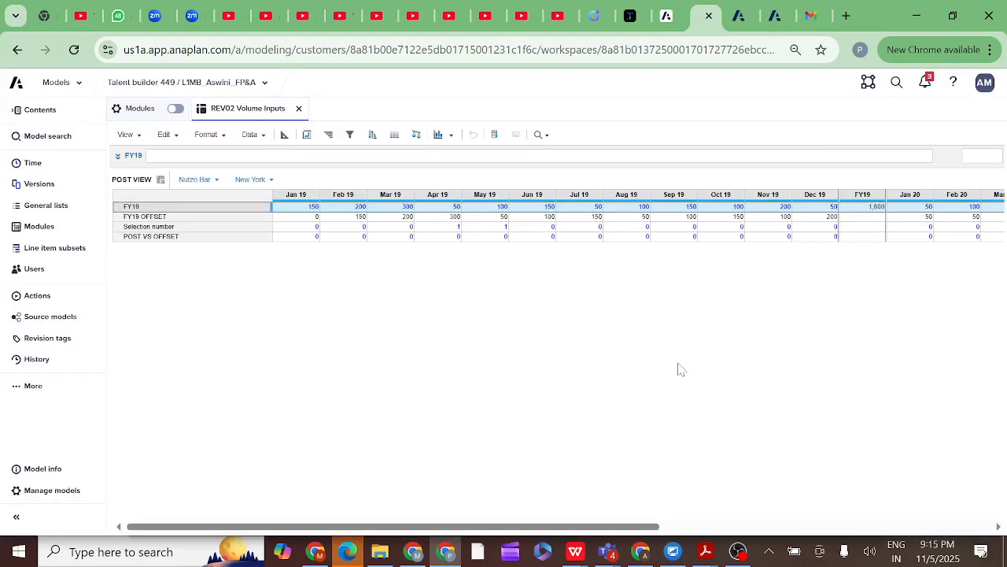
Examine the formulas and monthly values of the FY19 OFFSET, Selection number and POST VS OFFSET rows
{"action": "left_click", "coordinate": [142, 218]}
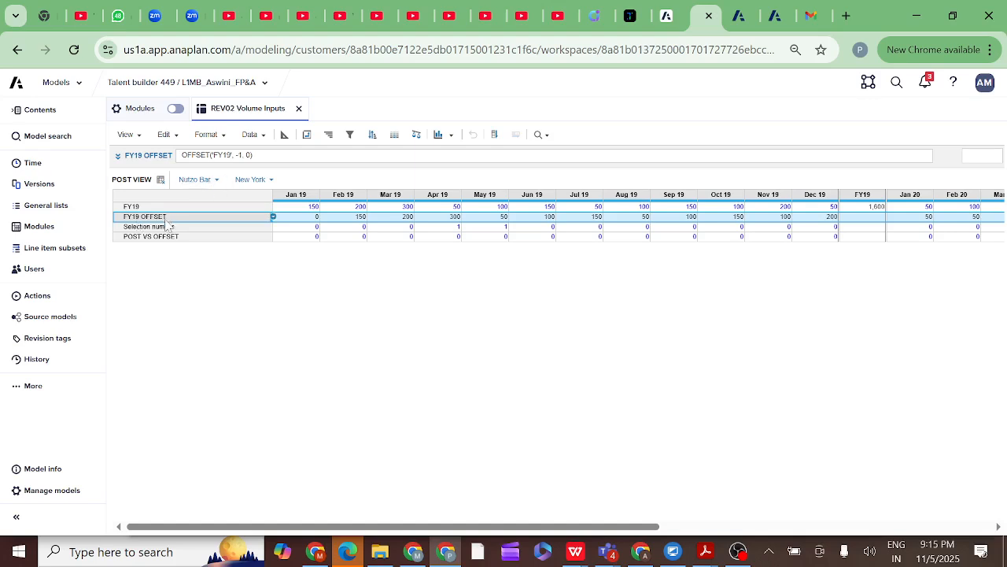
{"action": "left_click", "coordinate": [162, 238]}
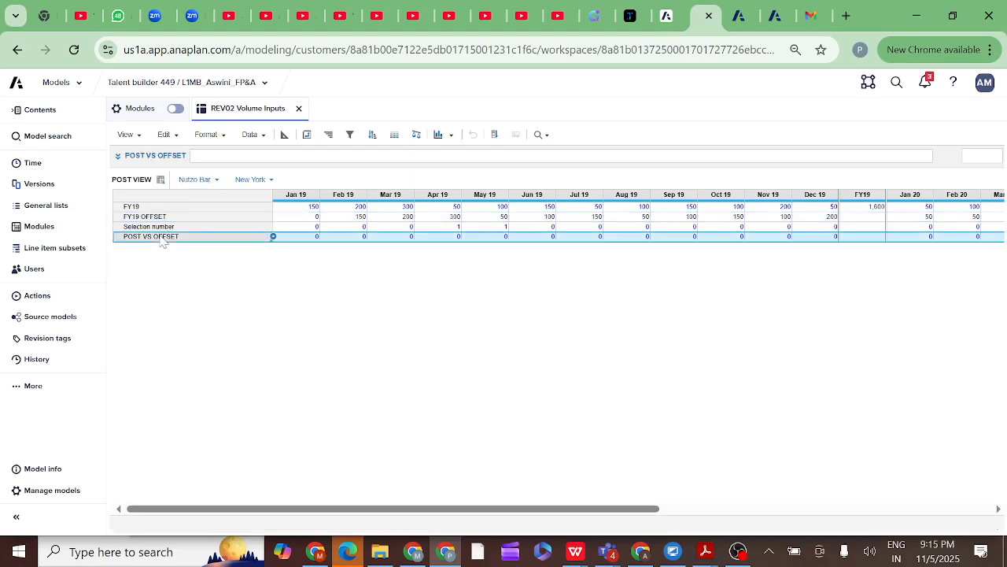
{"action": "left_click", "coordinate": [153, 228]}
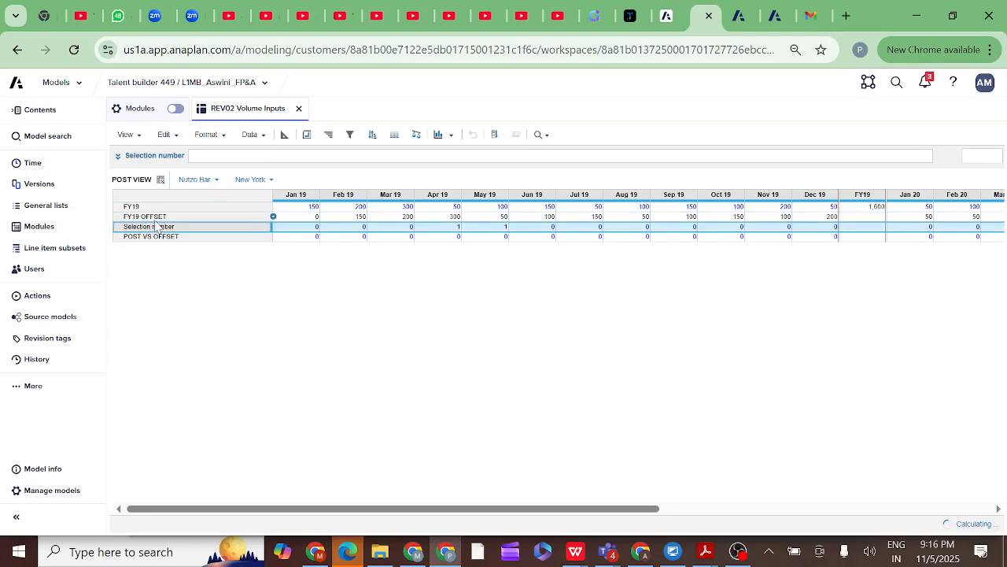
{"action": "key", "text": "Up"}
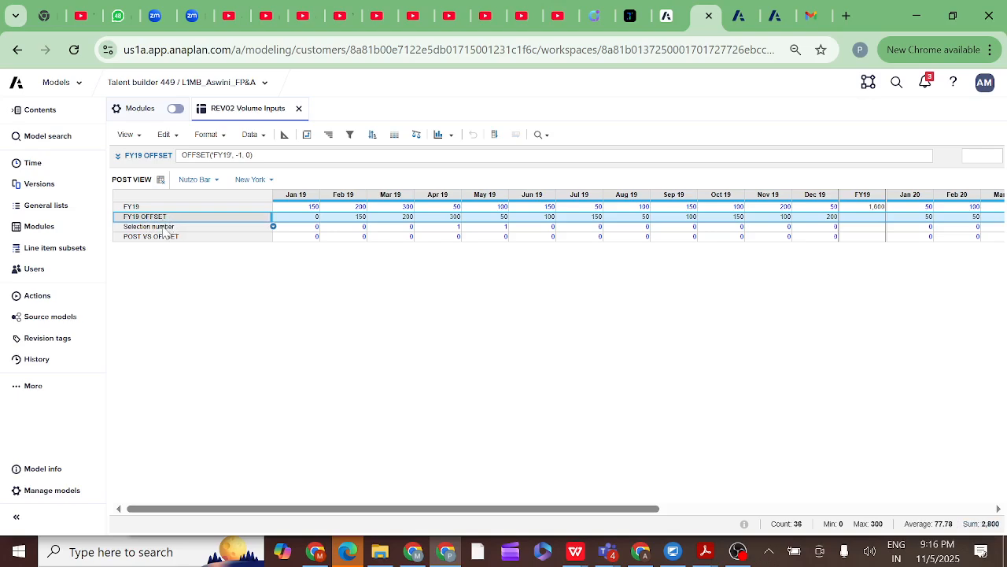
{"action": "left_click", "coordinate": [164, 227]}
{"action": "left_click", "coordinate": [160, 237]}
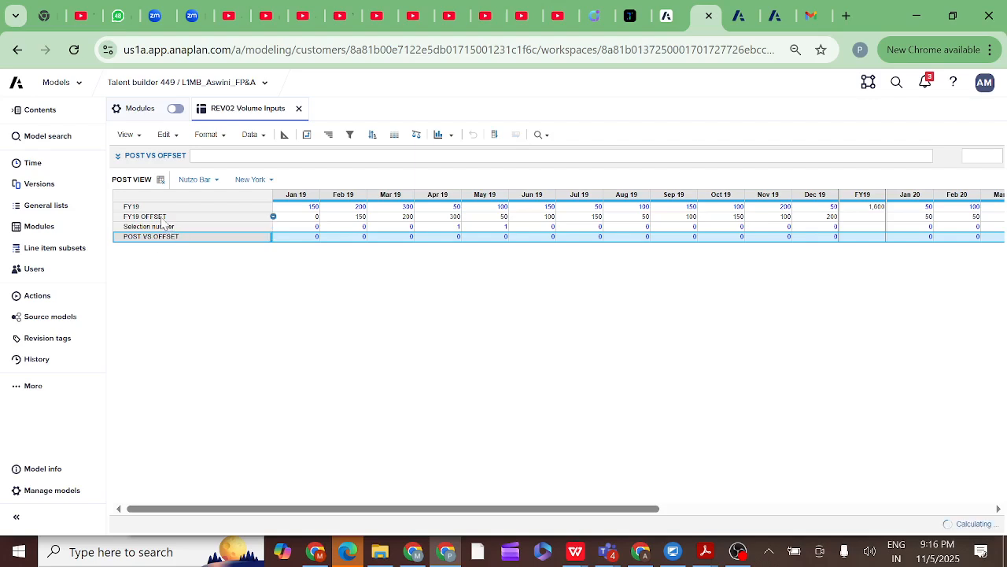
{"action": "left_click", "coordinate": [163, 220]}
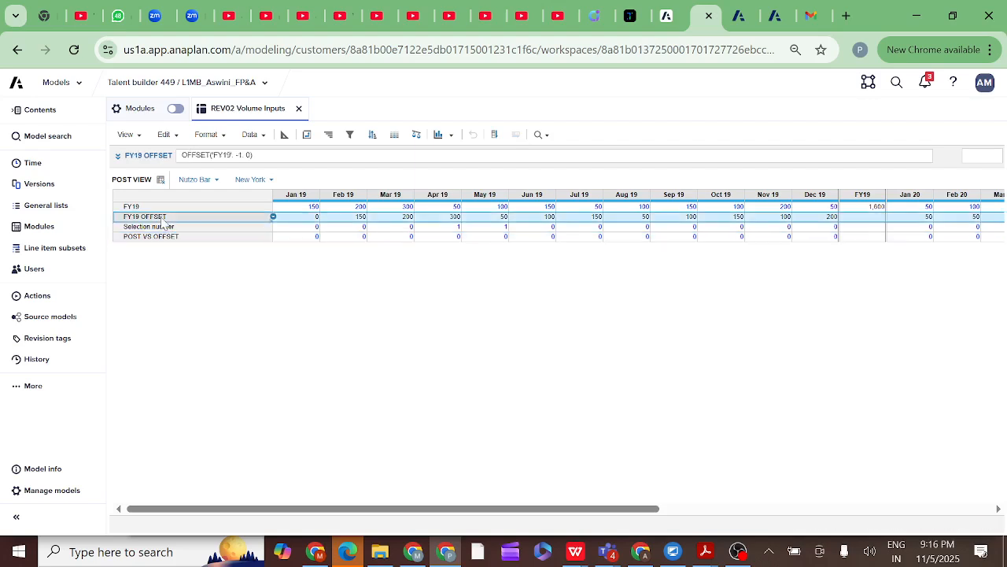
{"action": "left_click", "coordinate": [158, 228]}
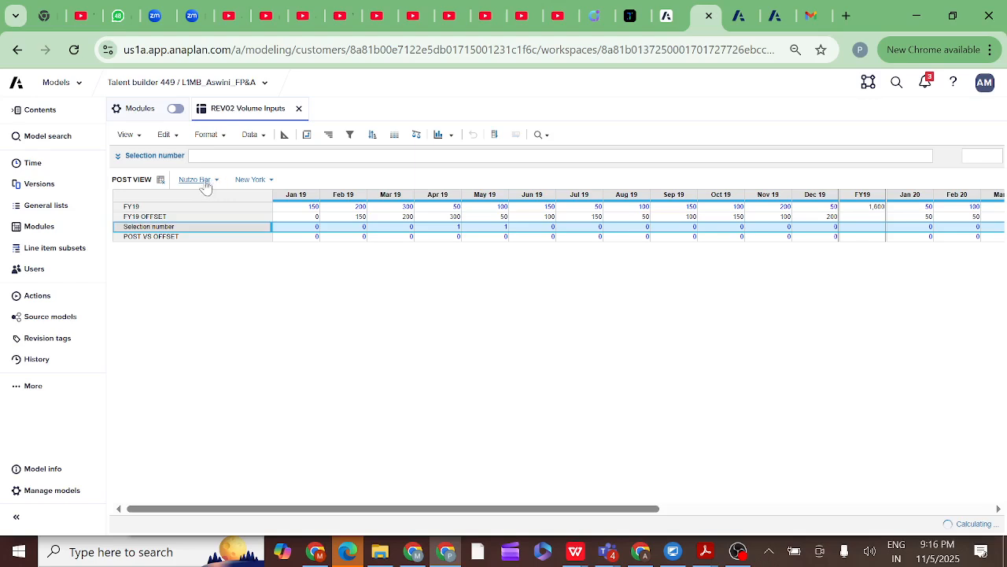
Show all line items again and limit the view to FY19, POST Sales, Selection number and POST VS OFFSET
{"action": "left_click", "coordinate": [223, 139]}
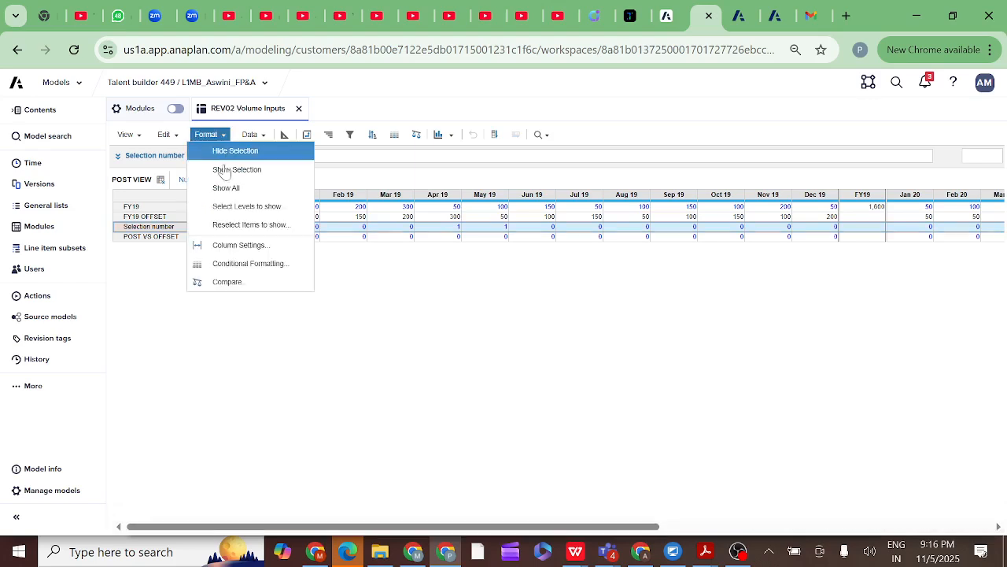
{"action": "left_click", "coordinate": [232, 190]}
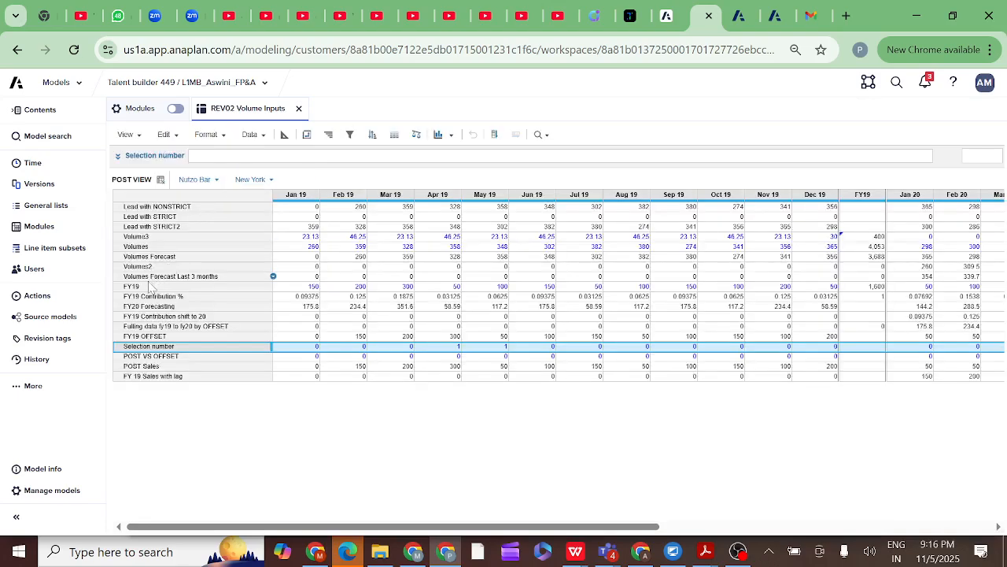
{"action": "left_click", "coordinate": [150, 280]}
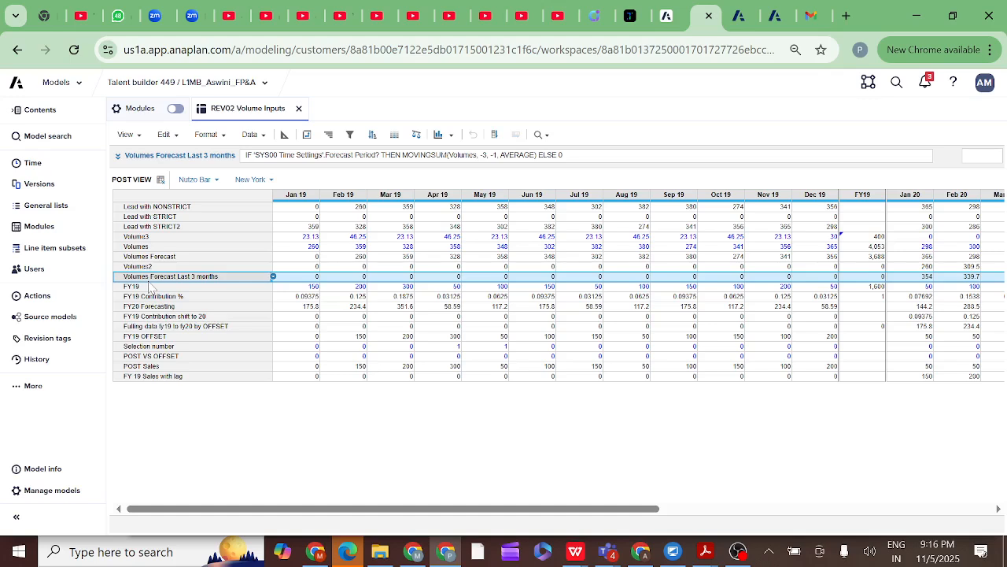
{"action": "left_click", "coordinate": [141, 288]}
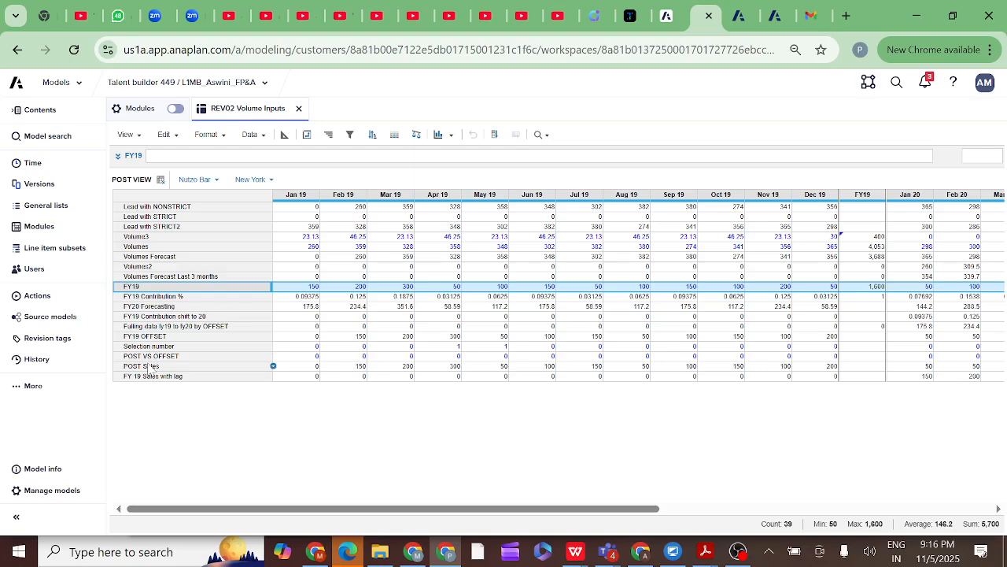
{"action": "left_click", "coordinate": [149, 367]}
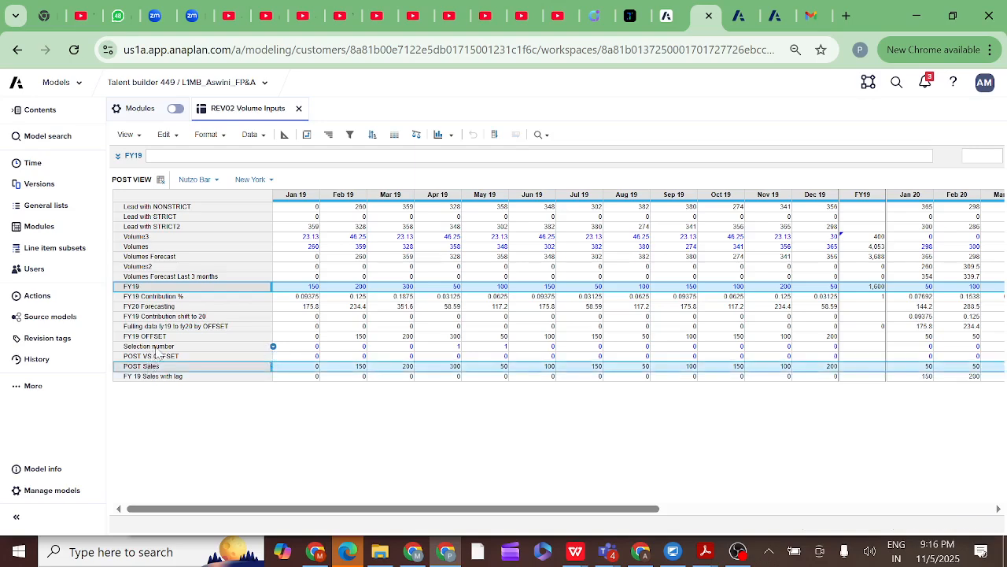
{"action": "left_click", "coordinate": [156, 347]}
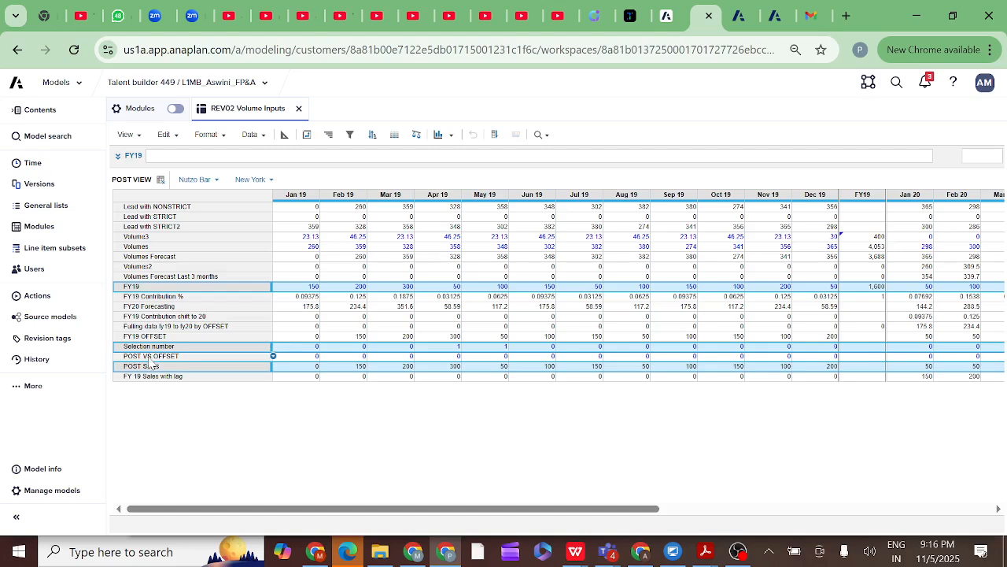
{"action": "left_click", "coordinate": [150, 361]}
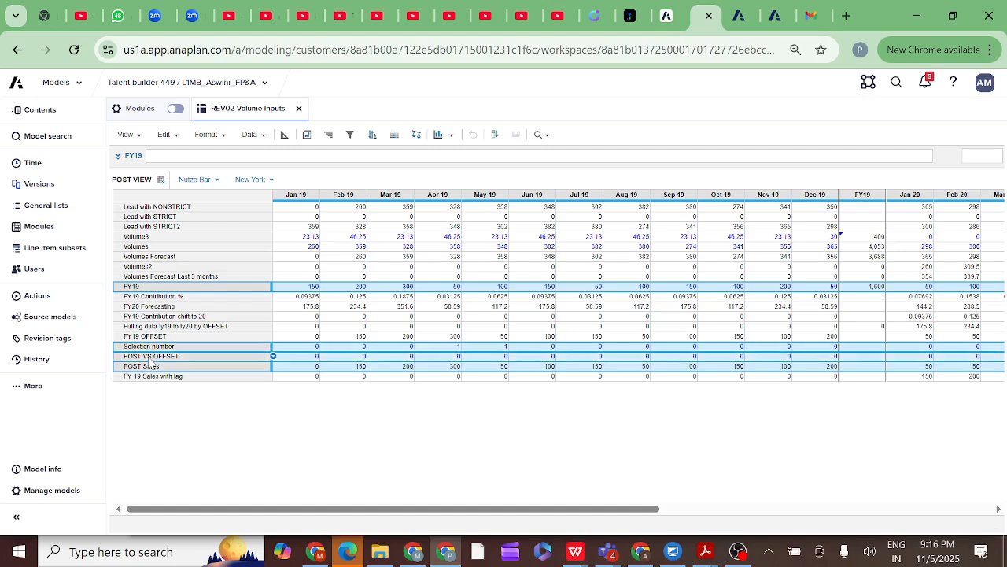
{"action": "left_click", "coordinate": [225, 135]}
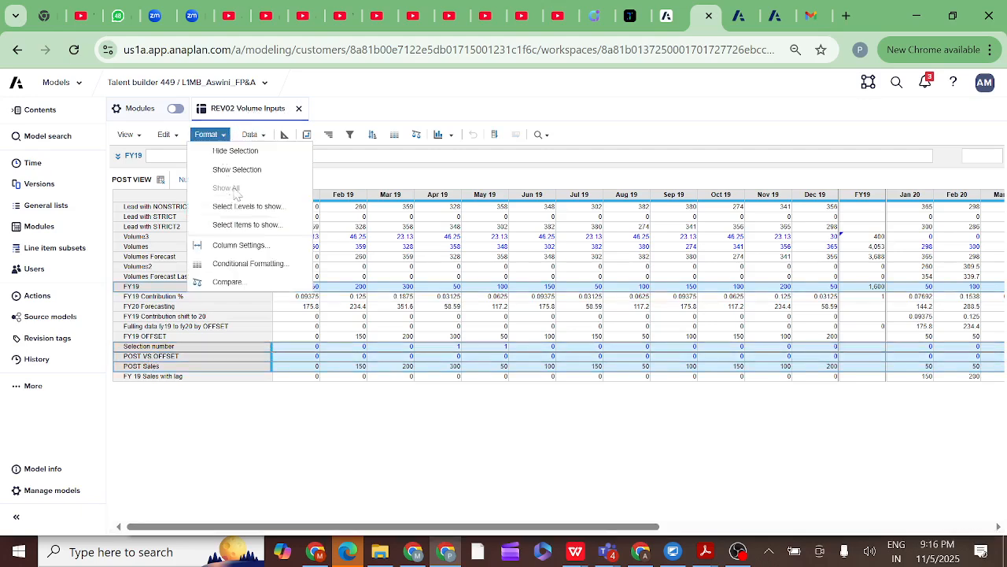
{"action": "left_click", "coordinate": [237, 169]}
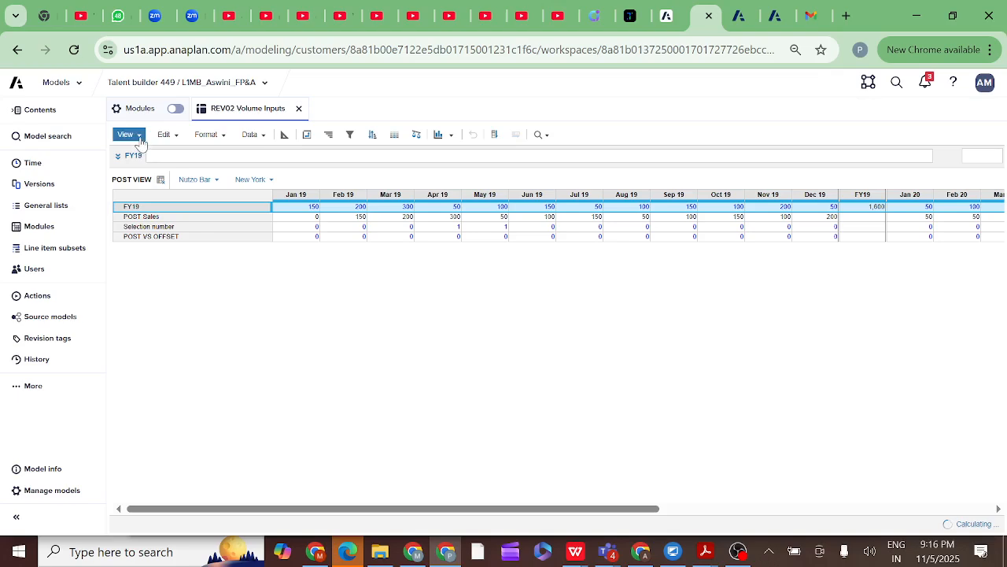
Save the new line item selection to POST VIEW, overwriting the existing saved view
{"action": "left_click", "coordinate": [138, 135]}
{"action": "left_click", "coordinate": [142, 229]}
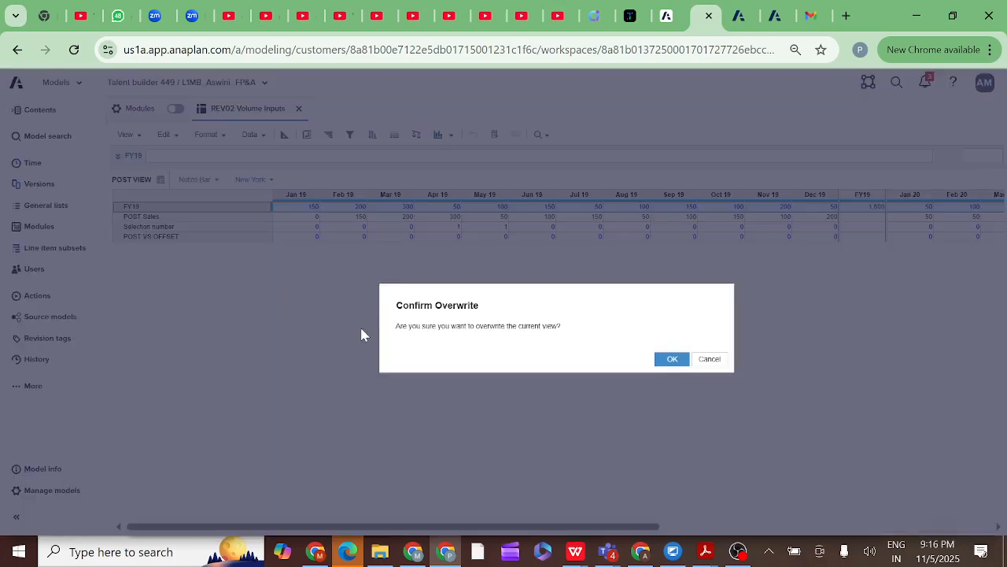
{"action": "left_click", "coordinate": [673, 359]}
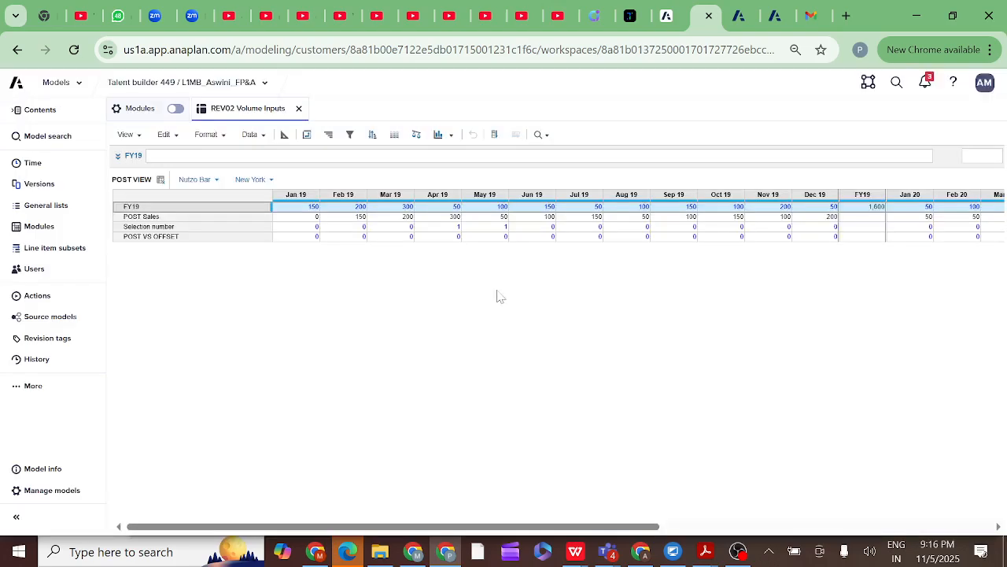
Set the POST VS OFFSET line item's formula to OFFSET('FY19', 1, 0)
{"action": "left_click", "coordinate": [187, 218]}
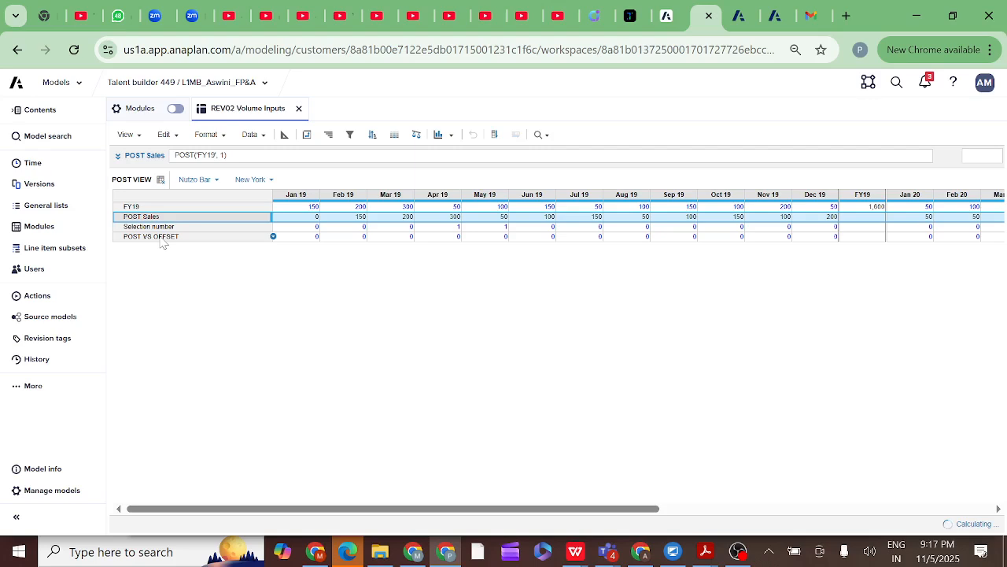
{"action": "left_click", "coordinate": [162, 237]}
{"action": "left_click", "coordinate": [151, 219]}
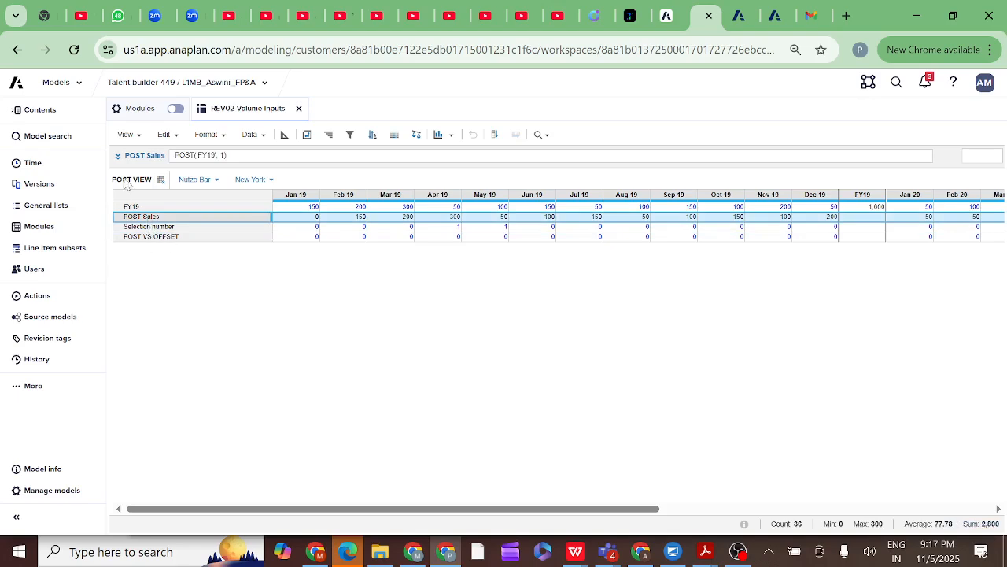
{"action": "left_click", "coordinate": [157, 237]}
{"action": "left_click", "coordinate": [118, 160]}
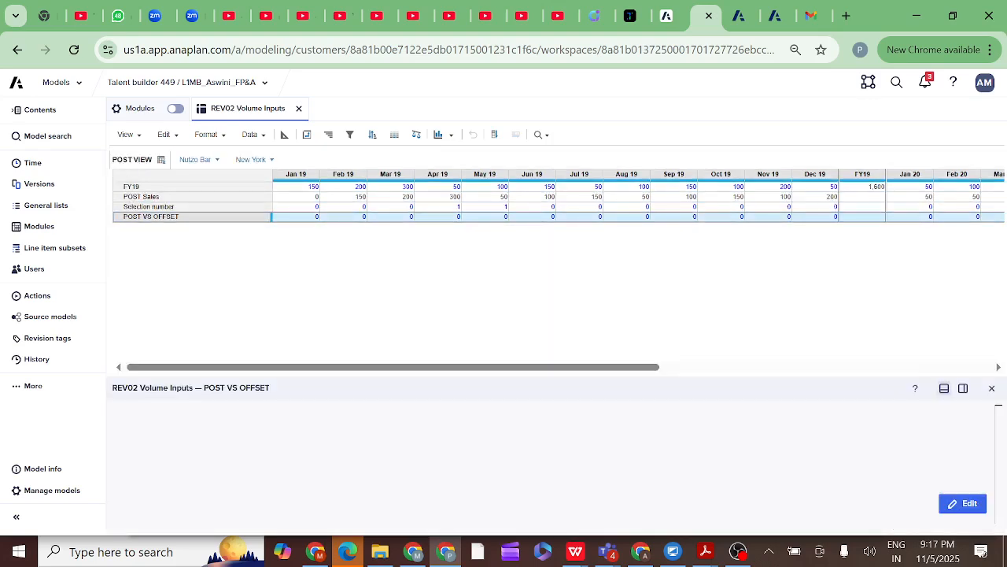
{"action": "left_click", "coordinate": [963, 503]}
{"action": "type", "text": "OFF"}
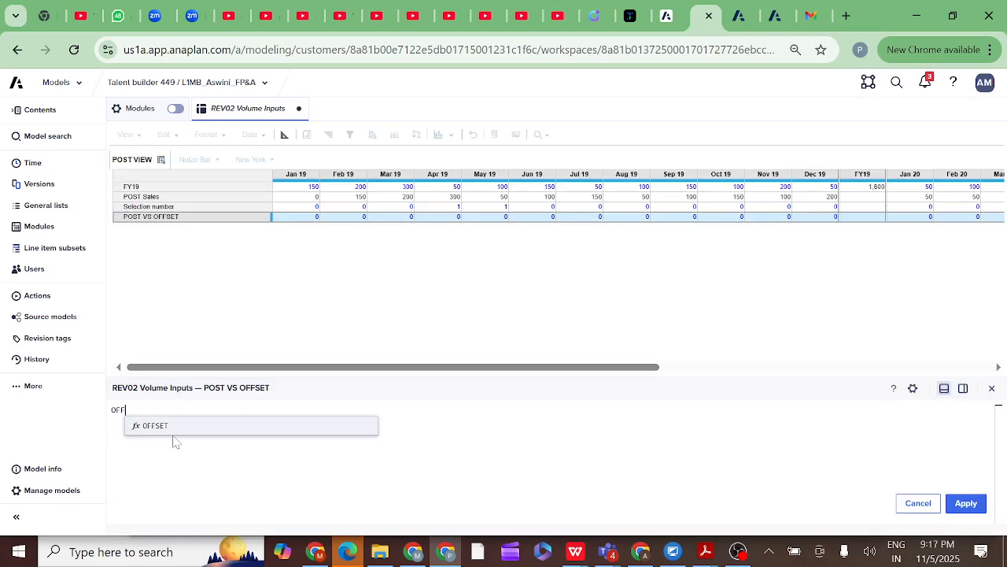
{"action": "left_click", "coordinate": [158, 428]}
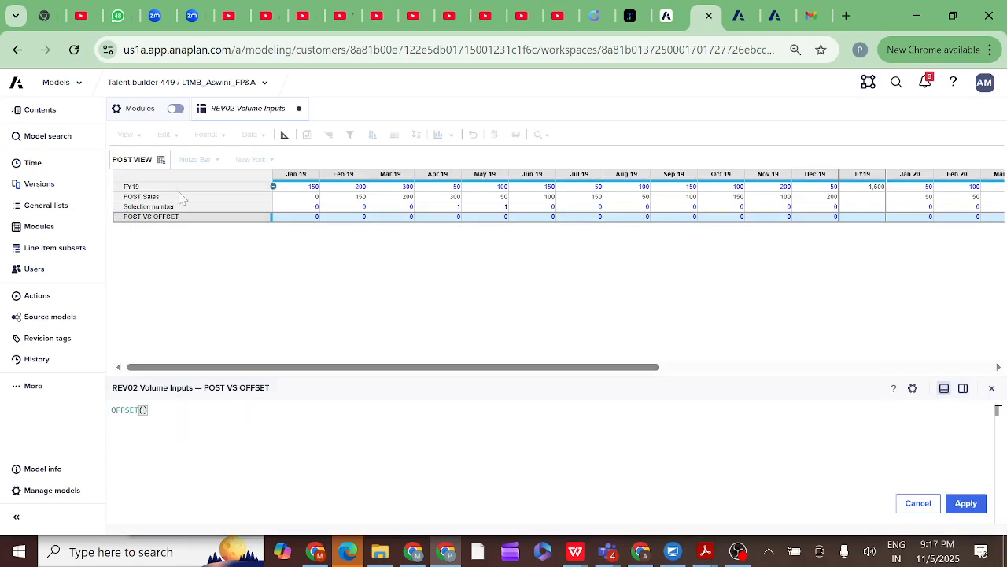
{"action": "left_click", "coordinate": [133, 187]}
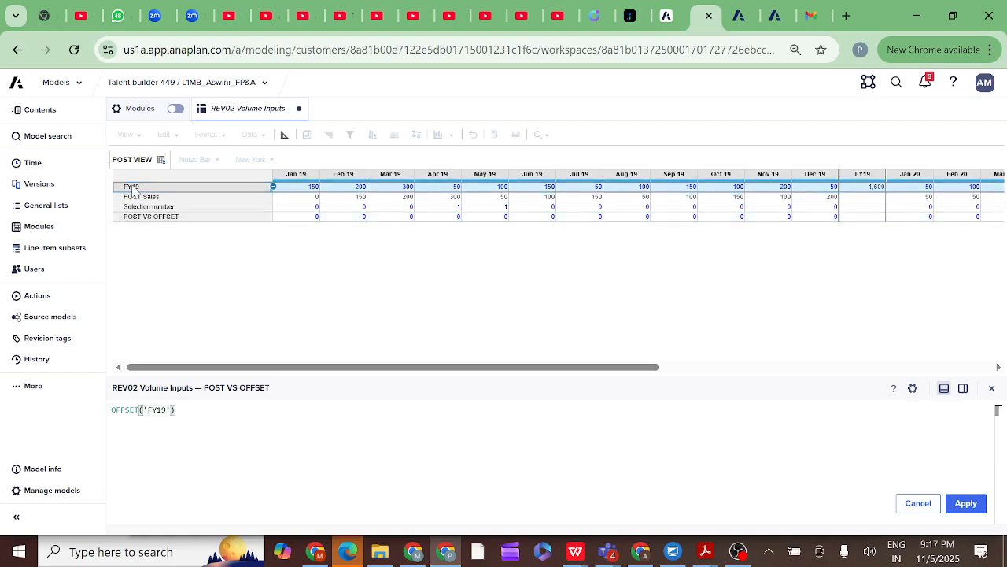
{"action": "type", "text": ",1"}
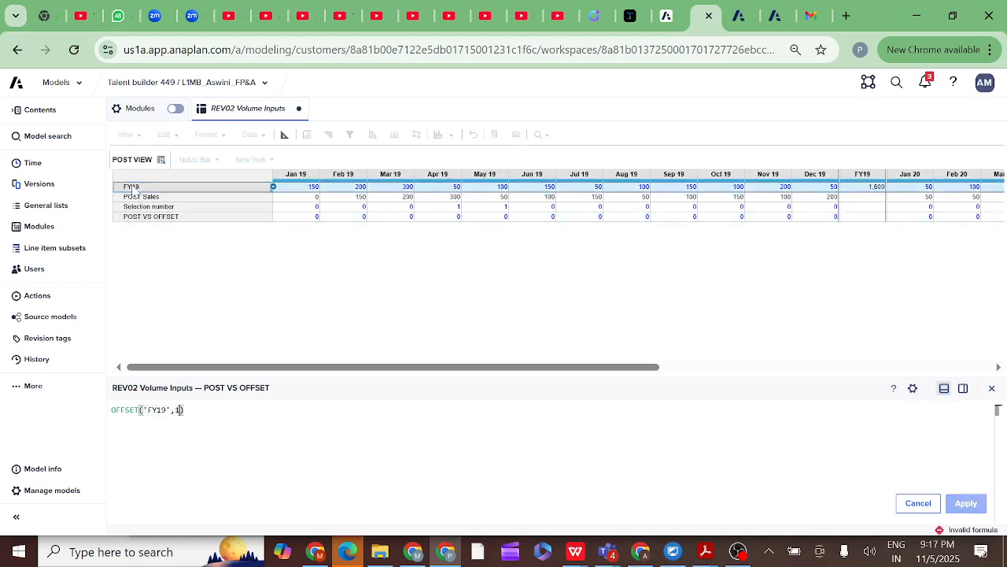
{"action": "type", "text": ",0"}
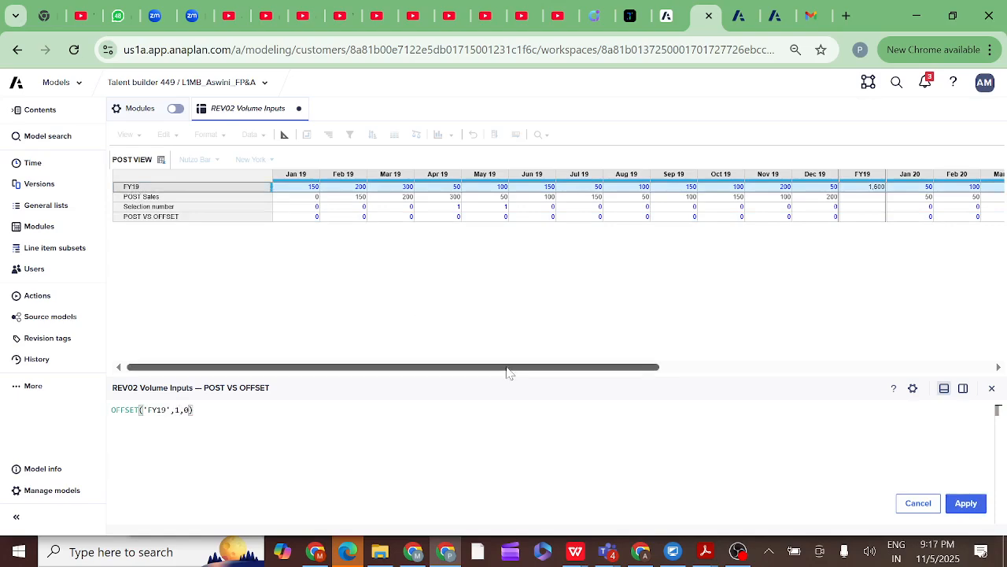
{"action": "left_click", "coordinate": [973, 505]}
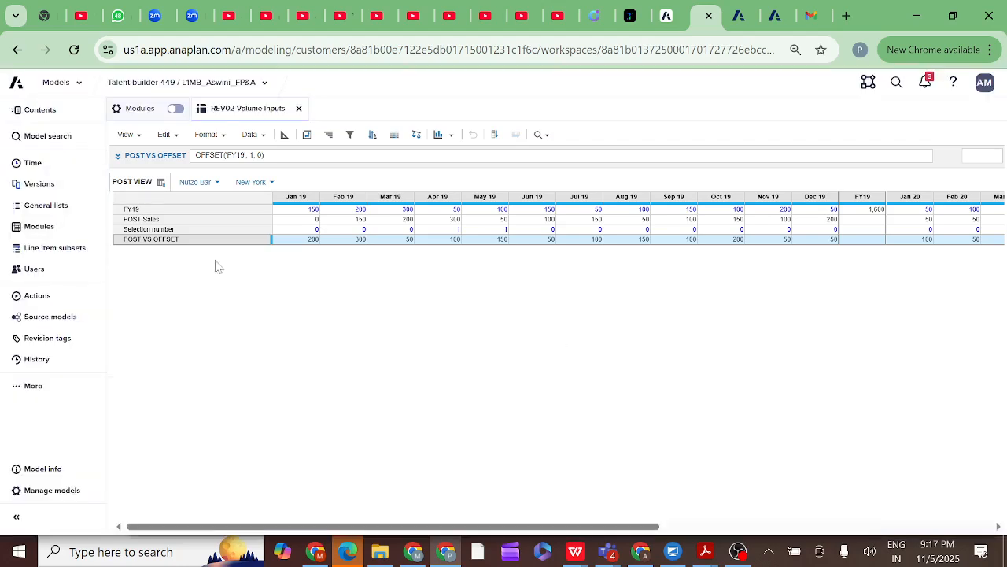
Compare the monthly values of the POST Sales and POST VS OFFSET rows
{"action": "left_click", "coordinate": [164, 221]}
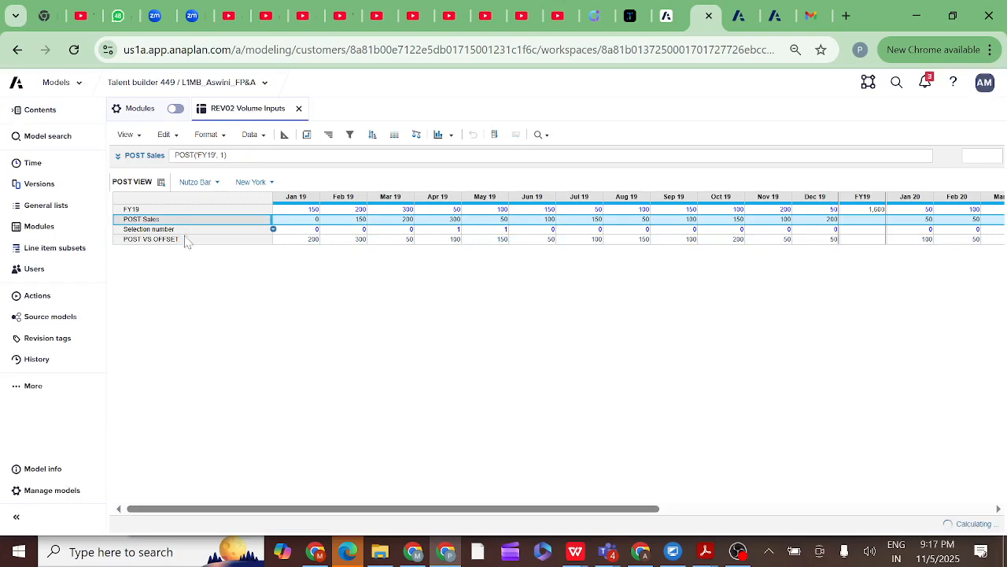
{"action": "left_click", "coordinate": [160, 239], "text": "ctrl"}
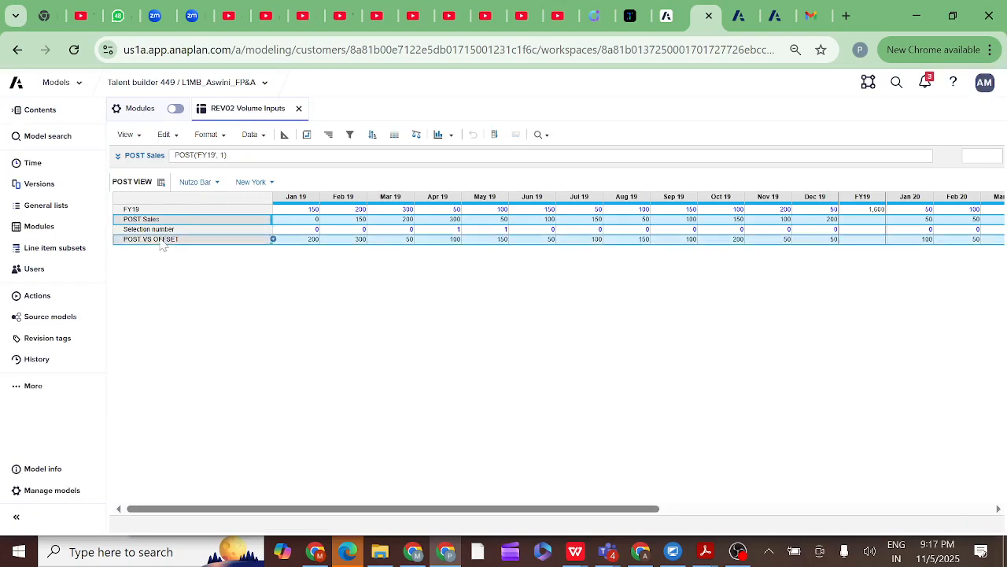
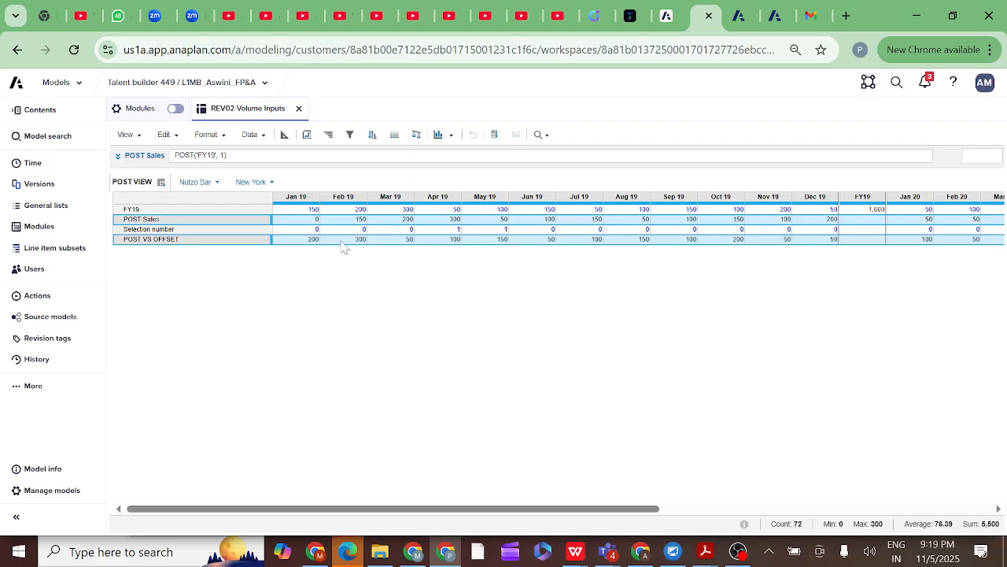
{"action": "left_click", "coordinate": [296, 230]}
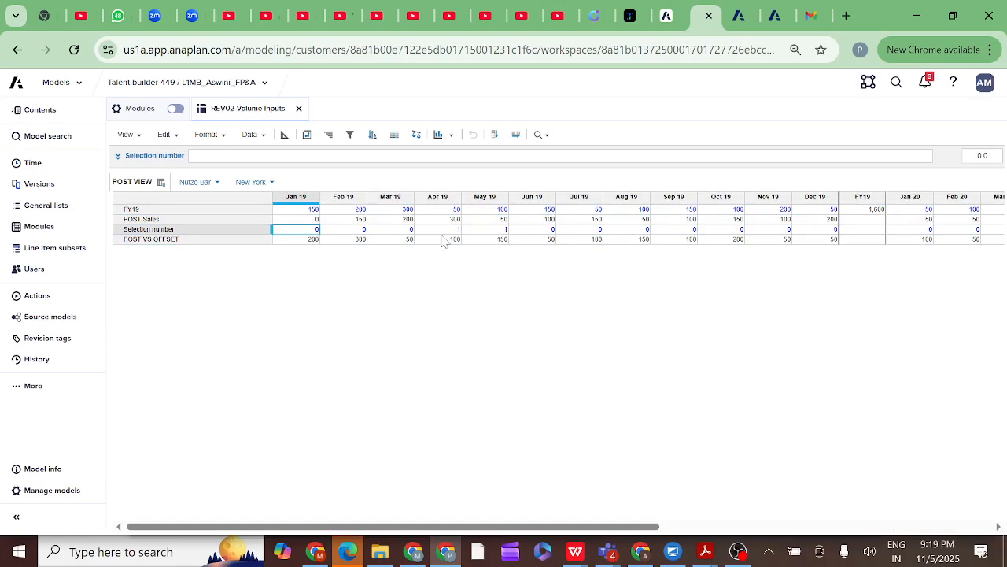
Change the POST Sales formula to POST('FY19', Selection number) so the offset comes from the Selection number line item
{"action": "left_click", "coordinate": [155, 222]}
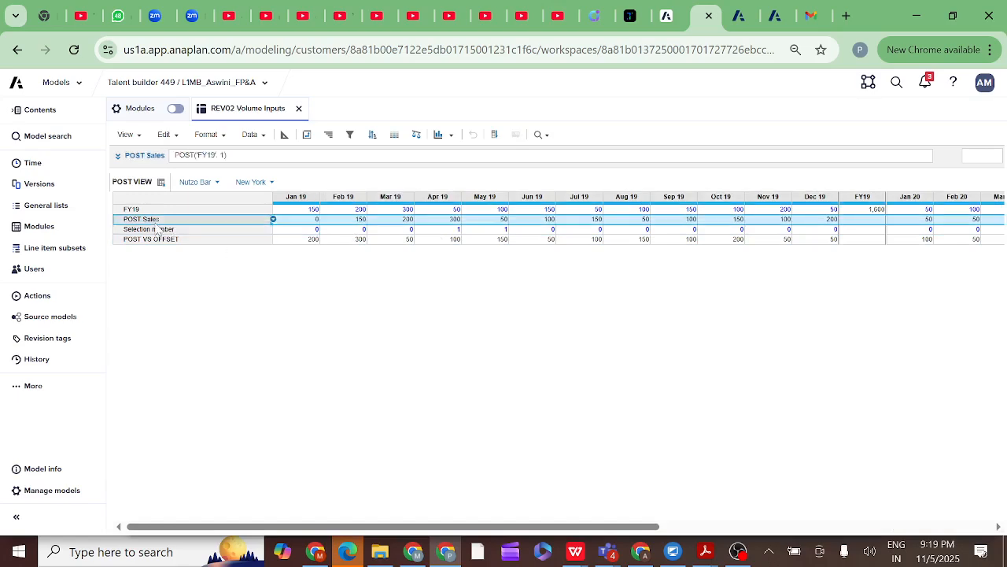
{"action": "left_click", "coordinate": [117, 157]}
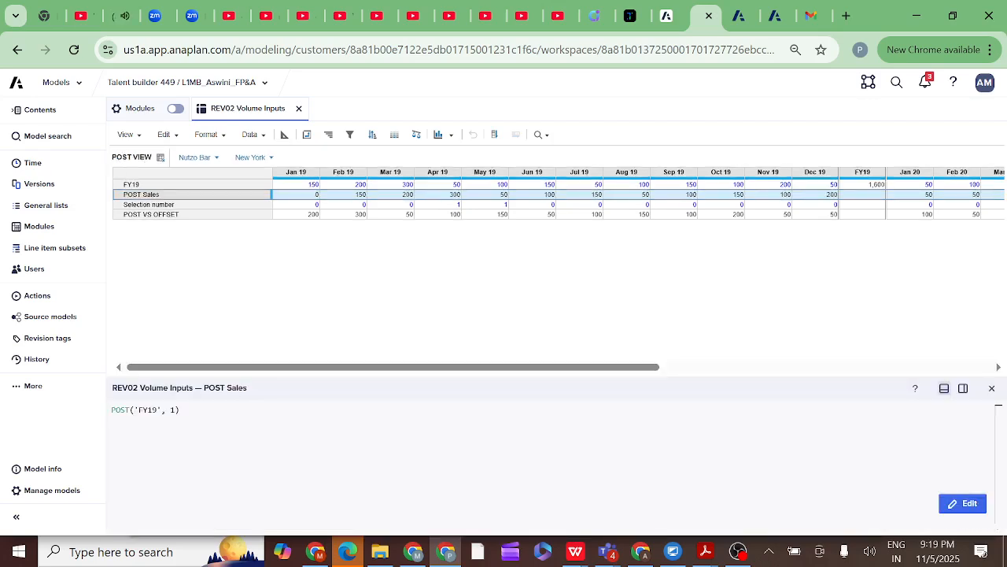
{"action": "left_click", "coordinate": [176, 410]}
{"action": "key", "text": "BackSpace"}
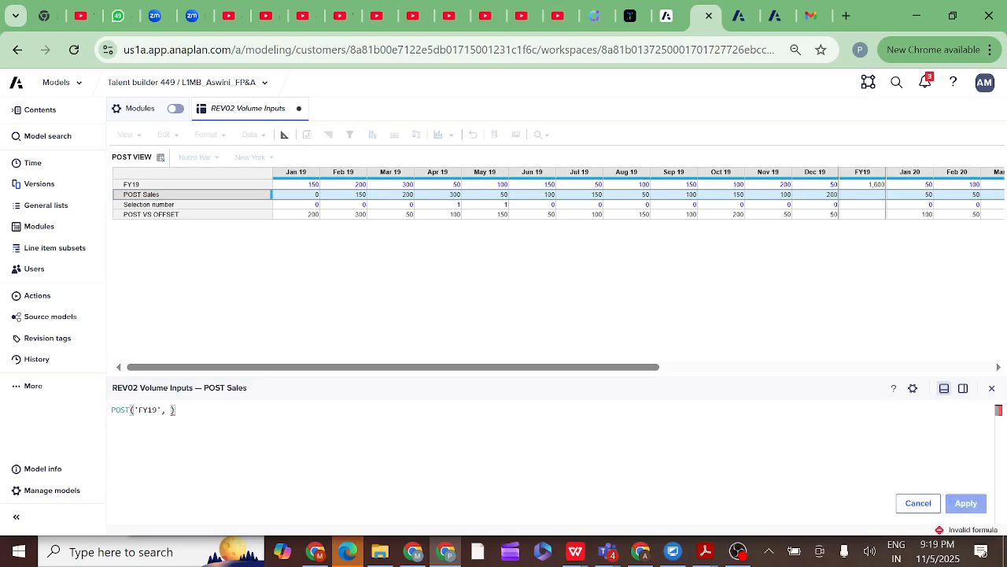
{"action": "left_click", "coordinate": [144, 206]}
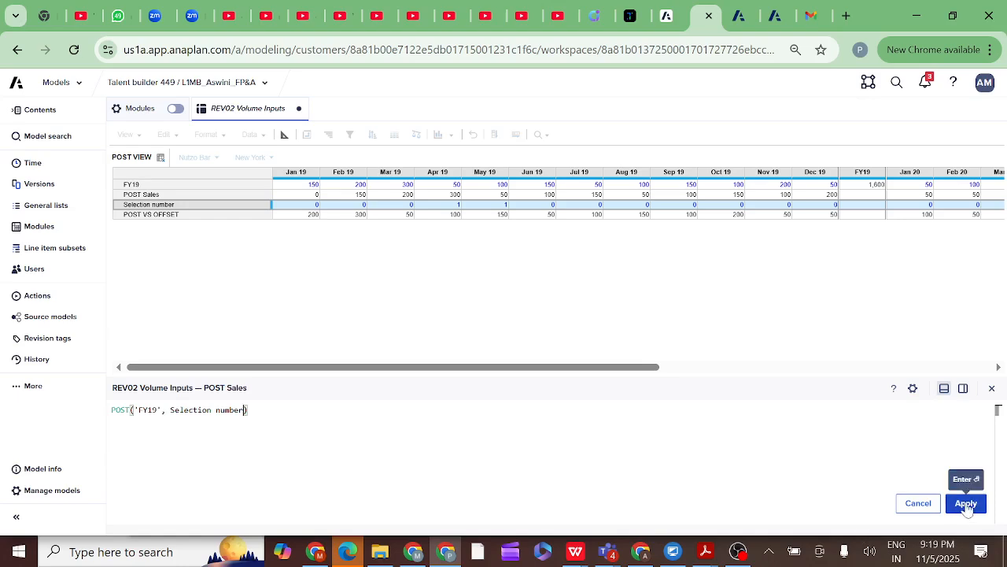
{"action": "left_click", "coordinate": [966, 505]}
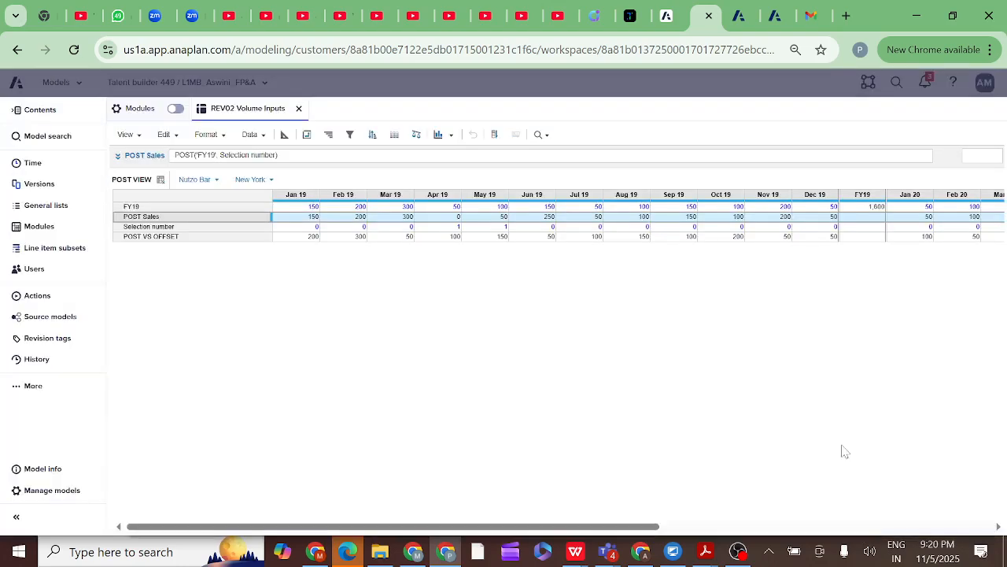
Set the Selection number values to 3 for Jan 19, 2 for Feb 19 and 1 for Mar 19
{"action": "left_click", "coordinate": [217, 230]}
{"action": "left_click", "coordinate": [306, 230]}
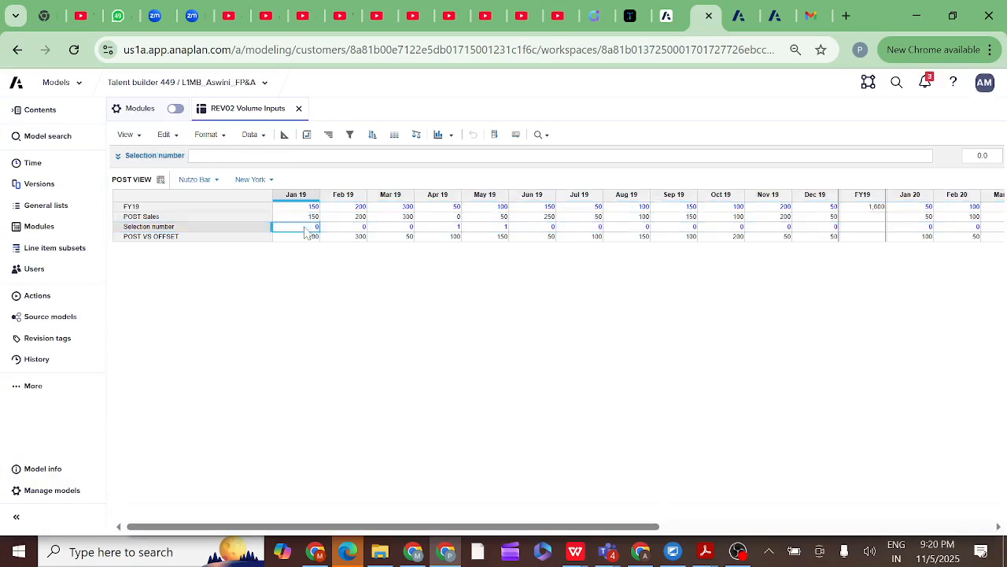
{"action": "key", "text": "BackSpace"}
{"action": "key", "text": "Tab"}
{"action": "type", "text": "2"}
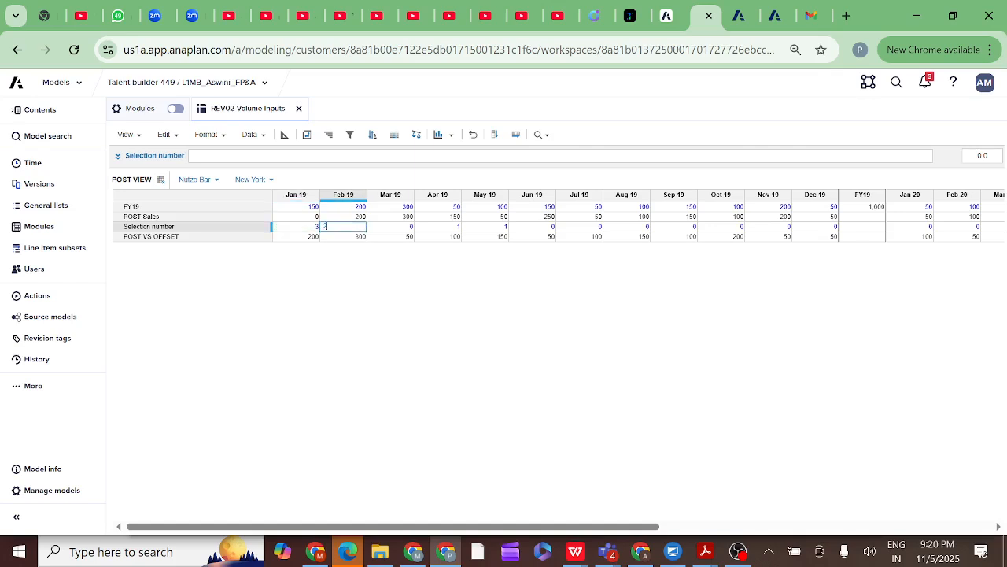
{"action": "key", "text": "Tab"}
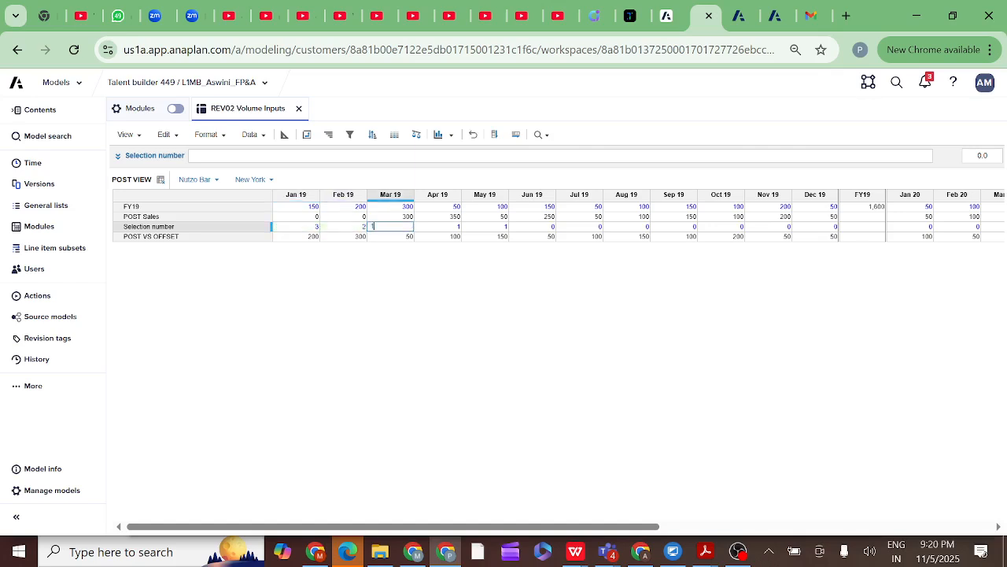
{"action": "type", "text": "1"}
{"action": "key", "text": "Return"}
{"action": "left_click", "coordinate": [202, 228]}
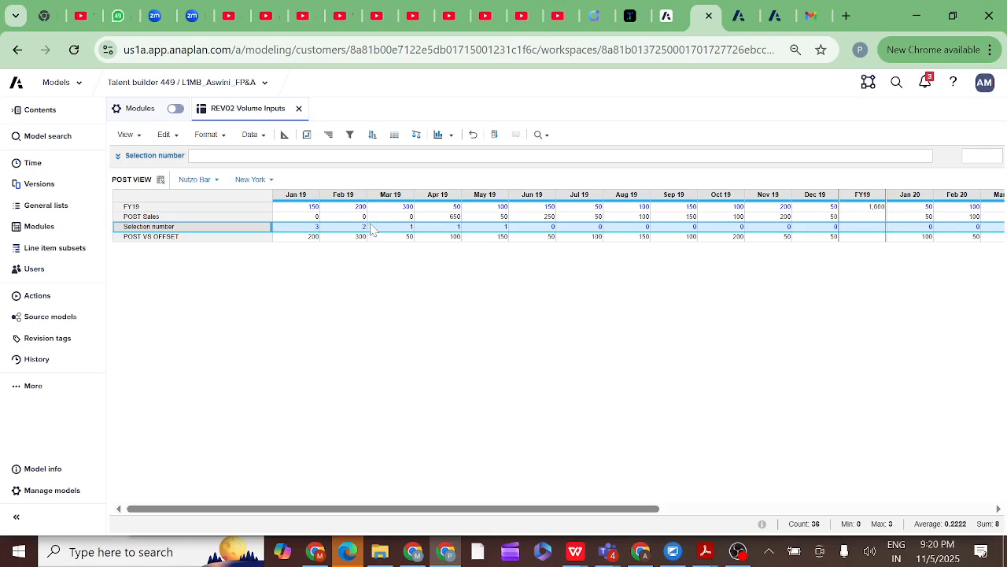
Set the Apr 19 Selection number to 0 and check the recalculated POST Sales value for that month
{"action": "left_click", "coordinate": [394, 228]}
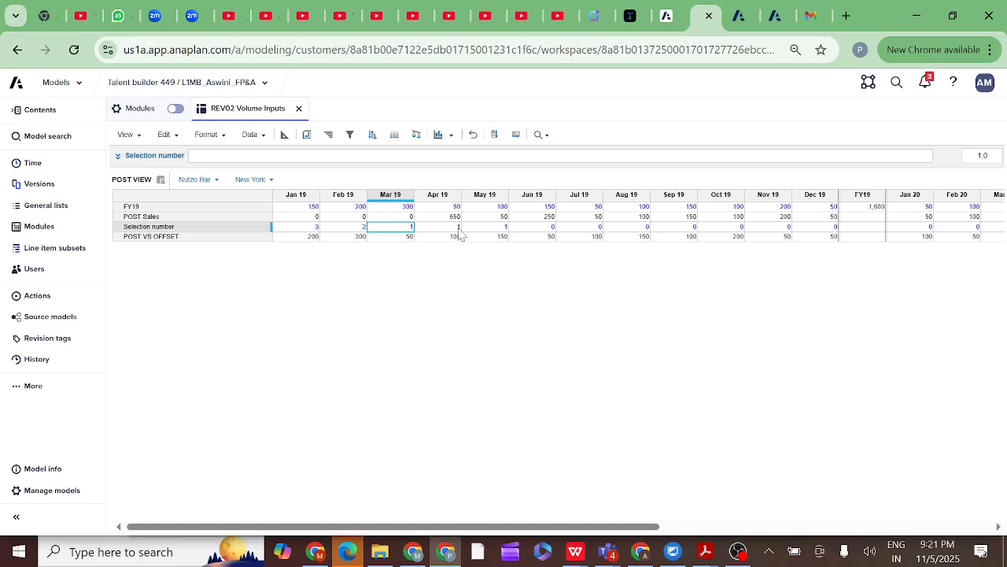
{"action": "double_click", "coordinate": [459, 227]}
{"action": "key", "text": "BackSpace"}
{"action": "key", "text": "BackSpace"}
{"action": "key", "text": "BackSpace"}
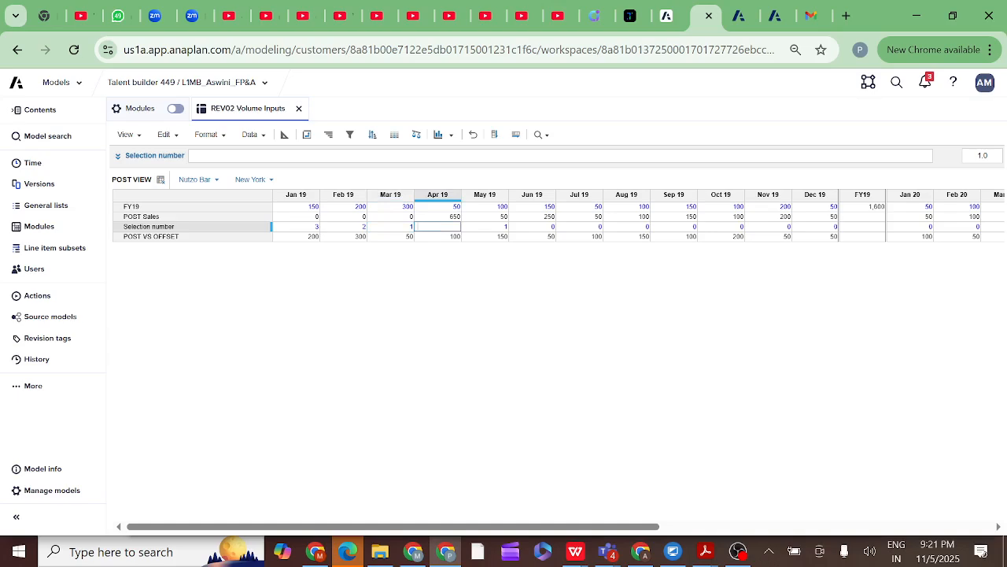
{"action": "left_click", "coordinate": [431, 300]}
{"action": "left_click", "coordinate": [443, 218]}
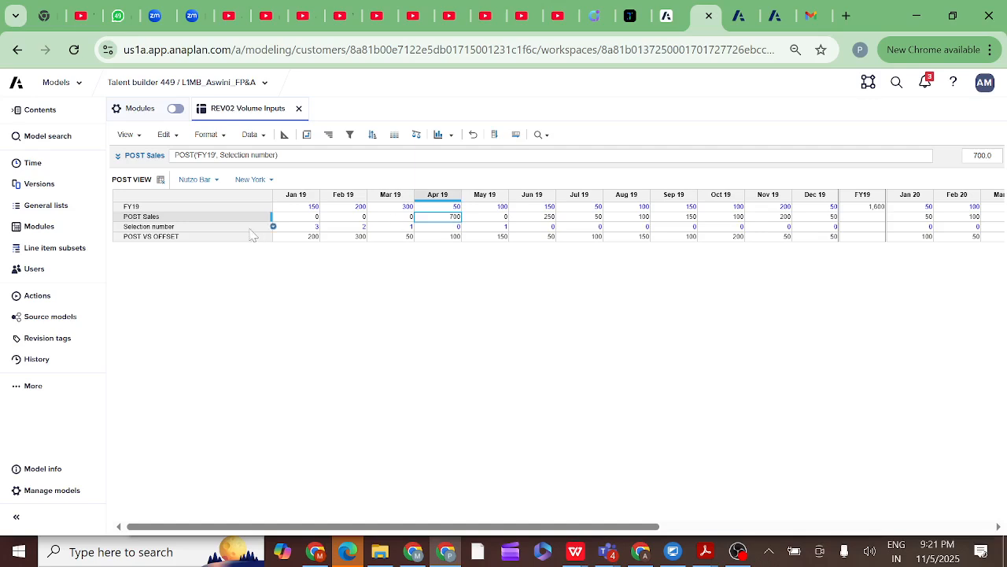
Change the POST VS OFFSET formula to OFFSET('FY19', Selection number, 0) so its offset comes from the Selection number line item
{"action": "left_click", "coordinate": [197, 238]}
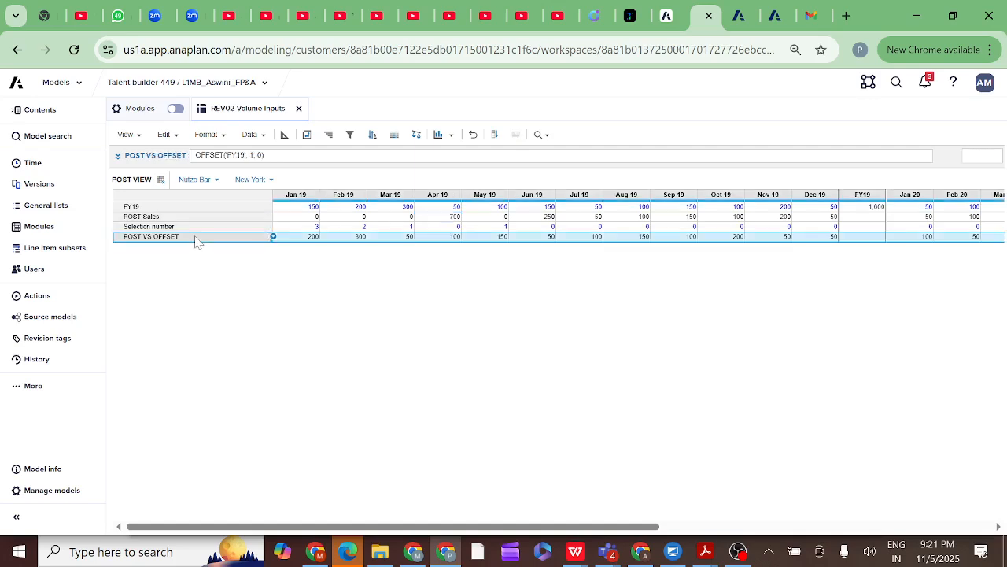
{"action": "left_click", "coordinate": [119, 156]}
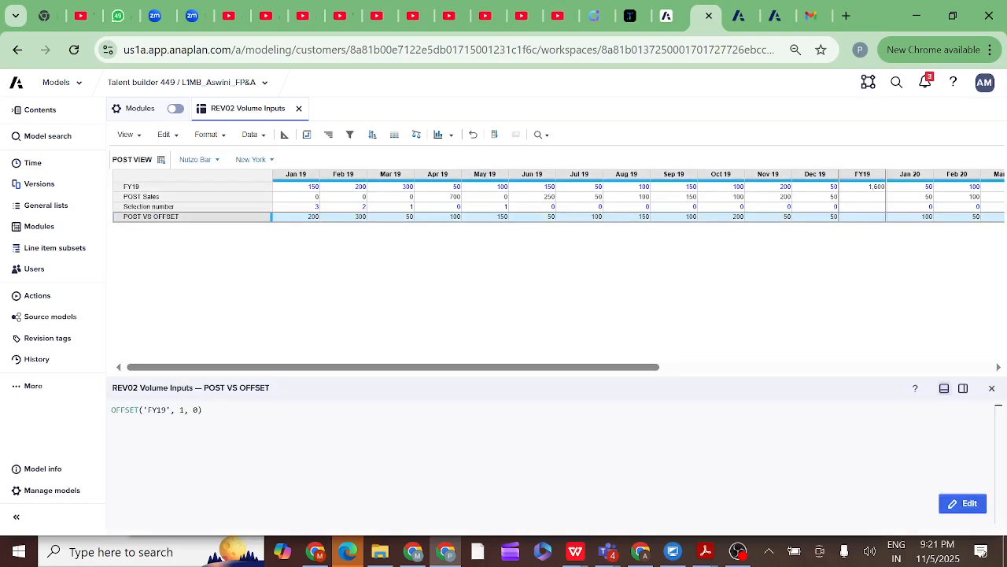
{"action": "left_click", "coordinate": [182, 410]}
{"action": "key", "text": "BackSpace"}
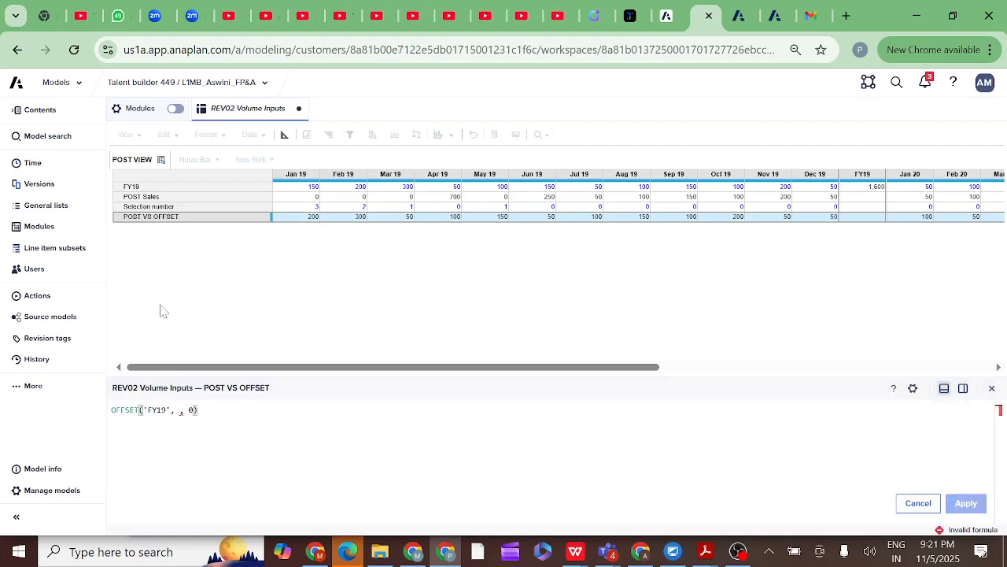
{"action": "left_click", "coordinate": [144, 206]}
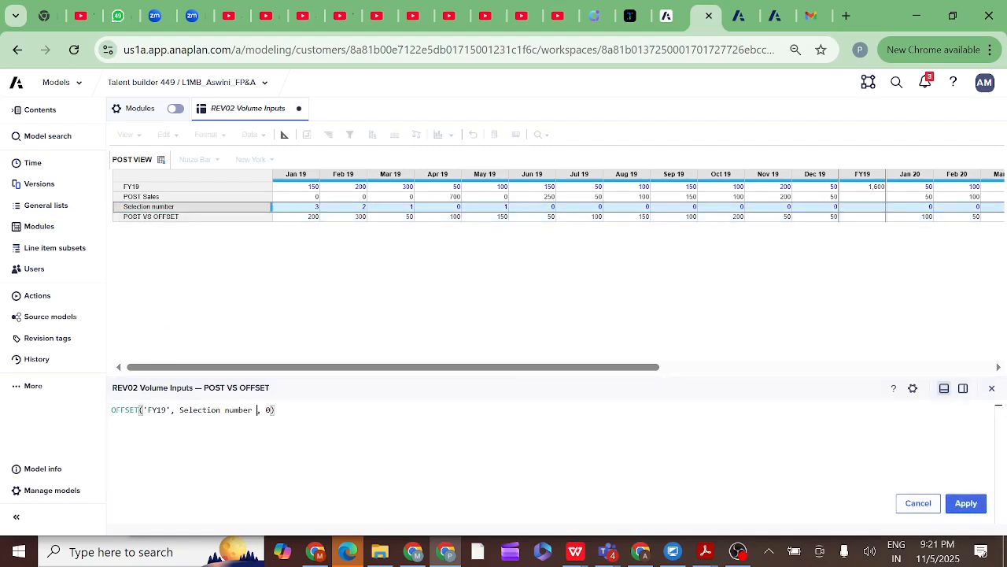
{"action": "left_click", "coordinate": [965, 507]}
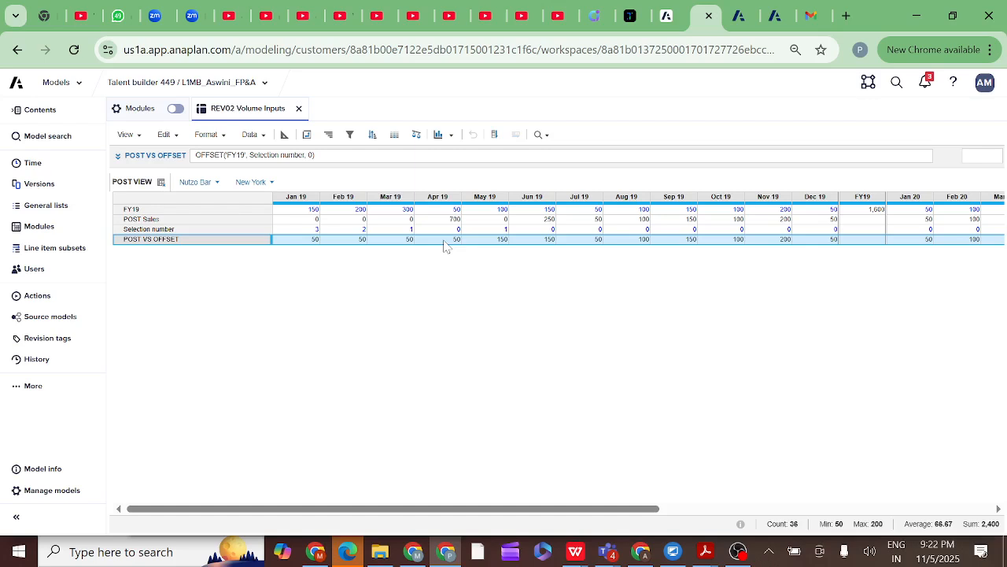
{"action": "left_click", "coordinate": [448, 239]}
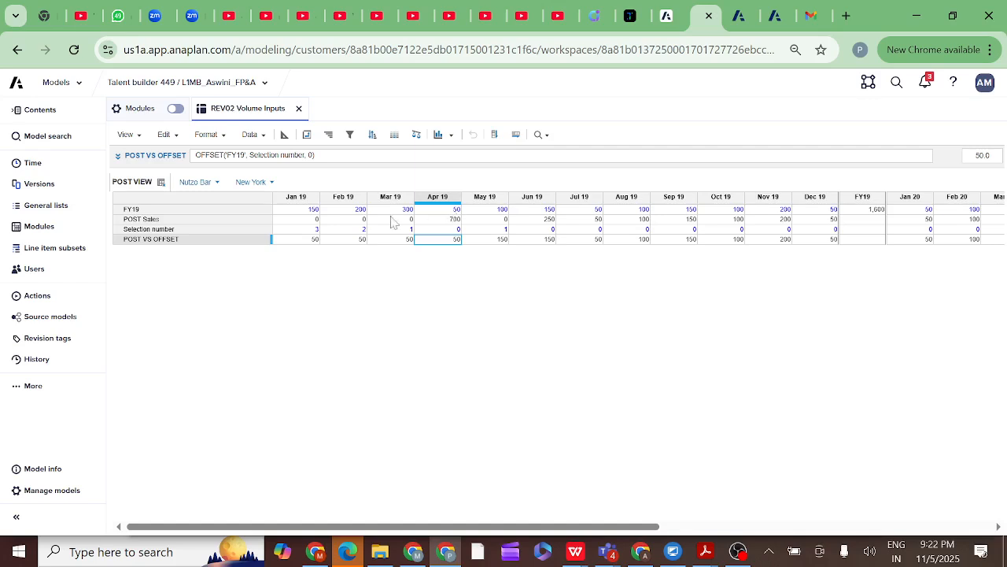
Set the FY19 line item's Apr 19 value to 150 and check POST VS OFFSET for Jan 19 and Feb 19
{"action": "double_click", "coordinate": [446, 210]}
{"action": "key", "text": "BackSpace"}
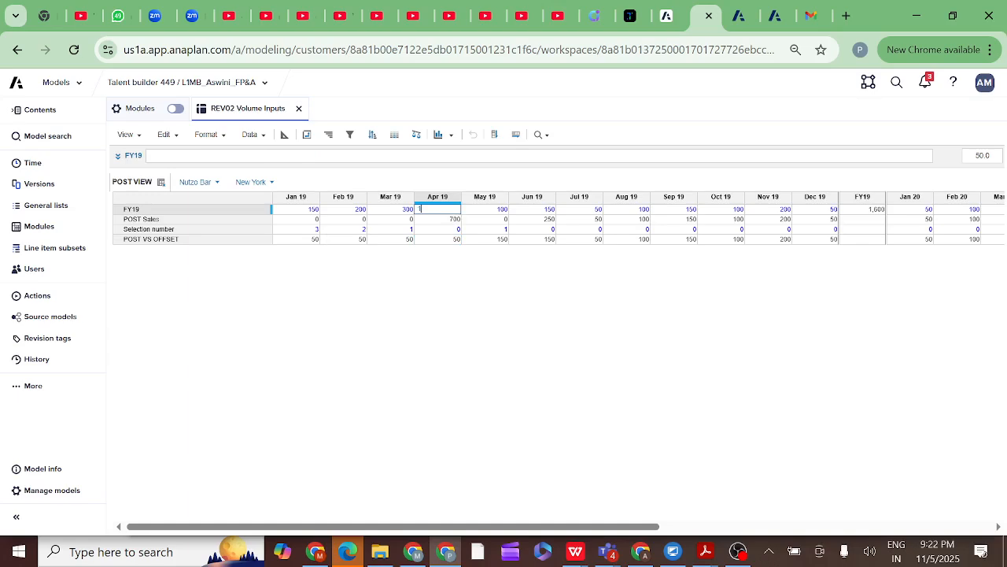
{"action": "type", "text": "150"}
{"action": "left_click", "coordinate": [410, 288]}
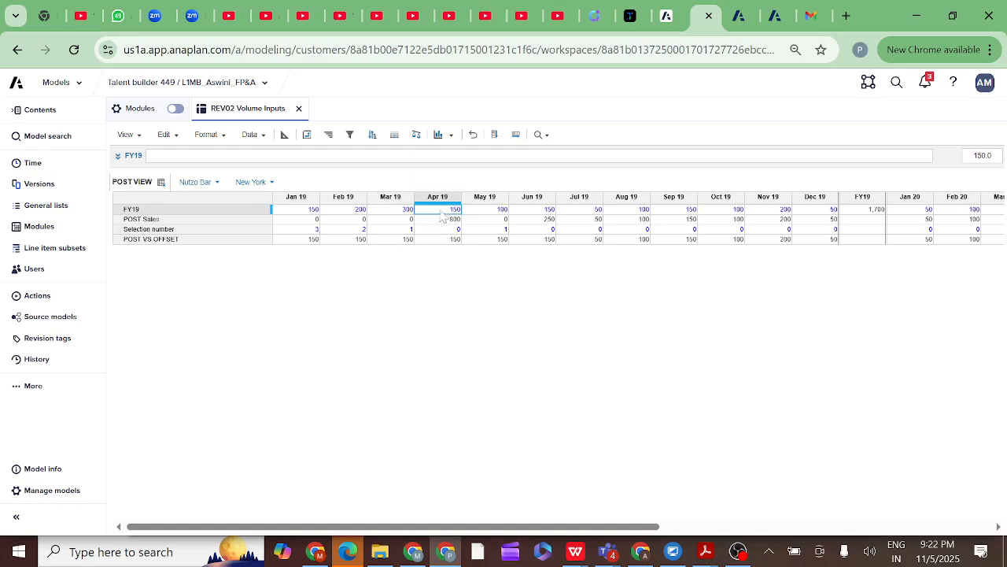
{"action": "left_click", "coordinate": [307, 241]}
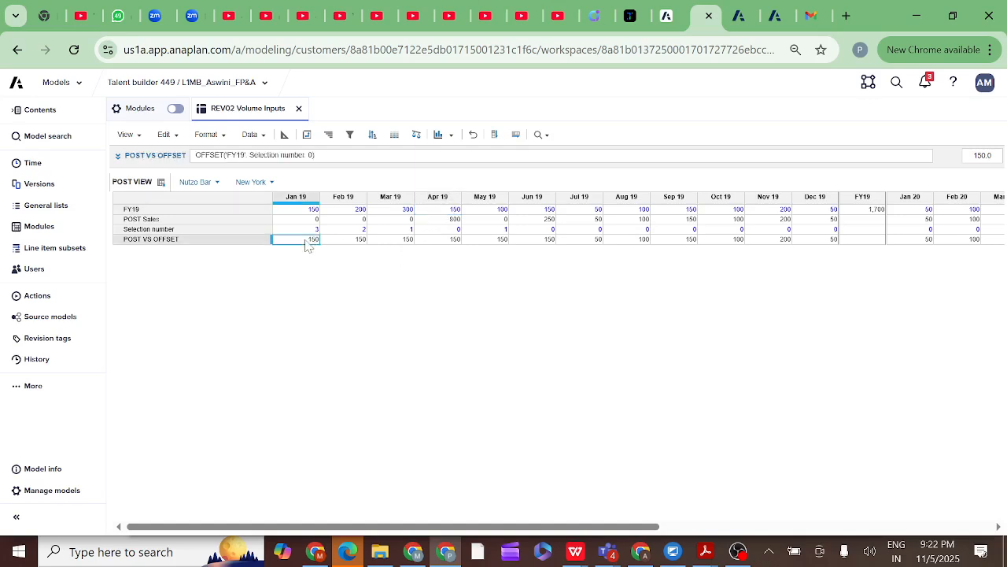
{"action": "left_click", "coordinate": [346, 241]}
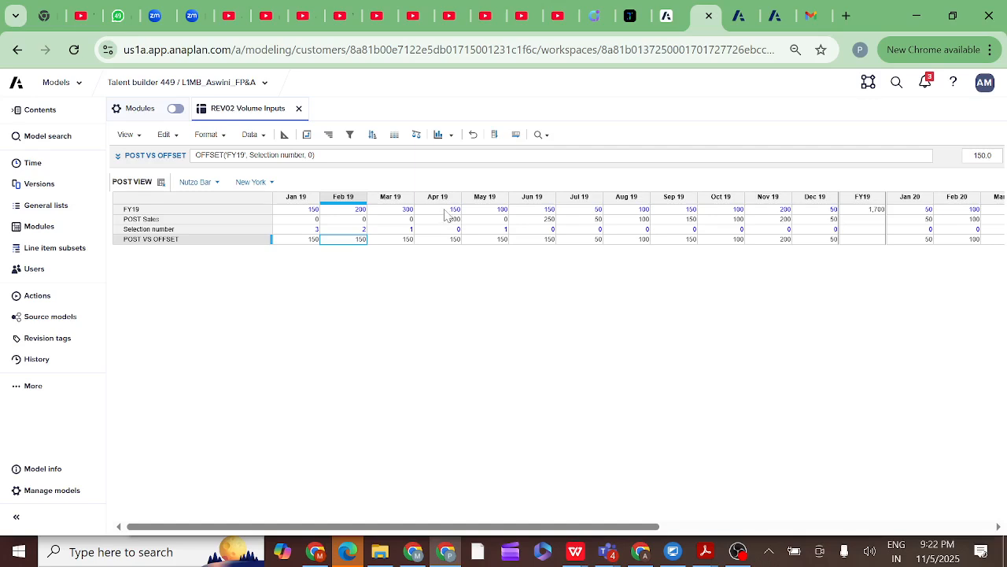
Set the FY19 line item's Apr 19 value to 200
{"action": "double_click", "coordinate": [441, 209]}
{"action": "key", "text": "BackSpace"}
{"action": "key", "text": "BackSpace"}
{"action": "key", "text": "BackSpace"}
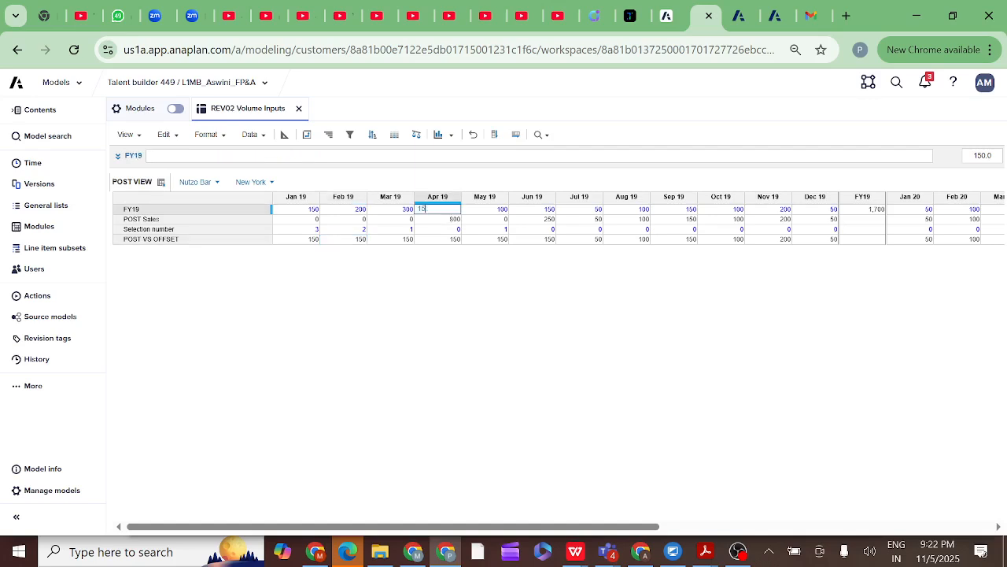
{"action": "type", "text": "200"}
{"action": "left_click", "coordinate": [385, 318]}
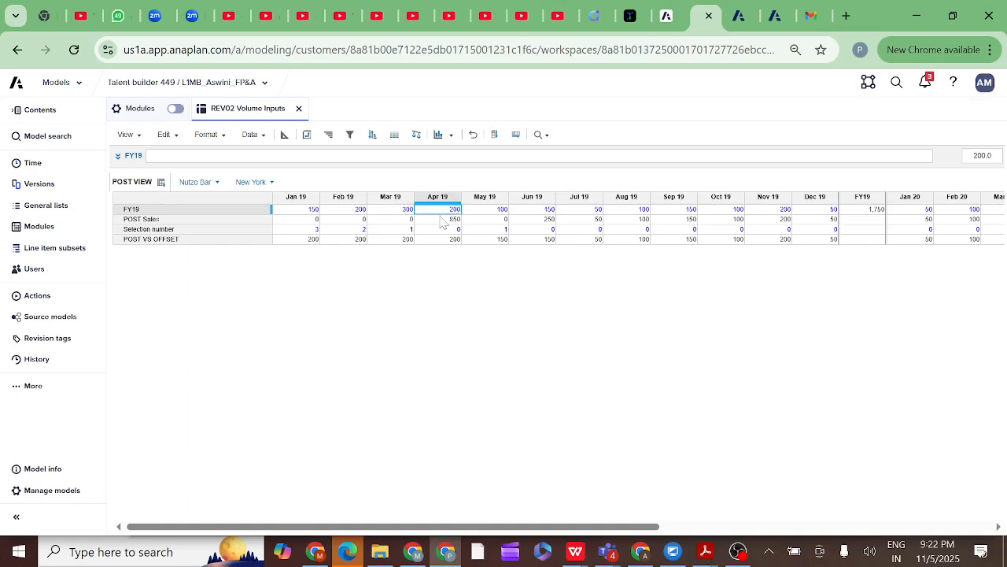
Compare the monthly values and formulas of the POST VS OFFSET and POST Sales rows, especially for Jan 19 to Apr 19
{"action": "left_click", "coordinate": [355, 241]}
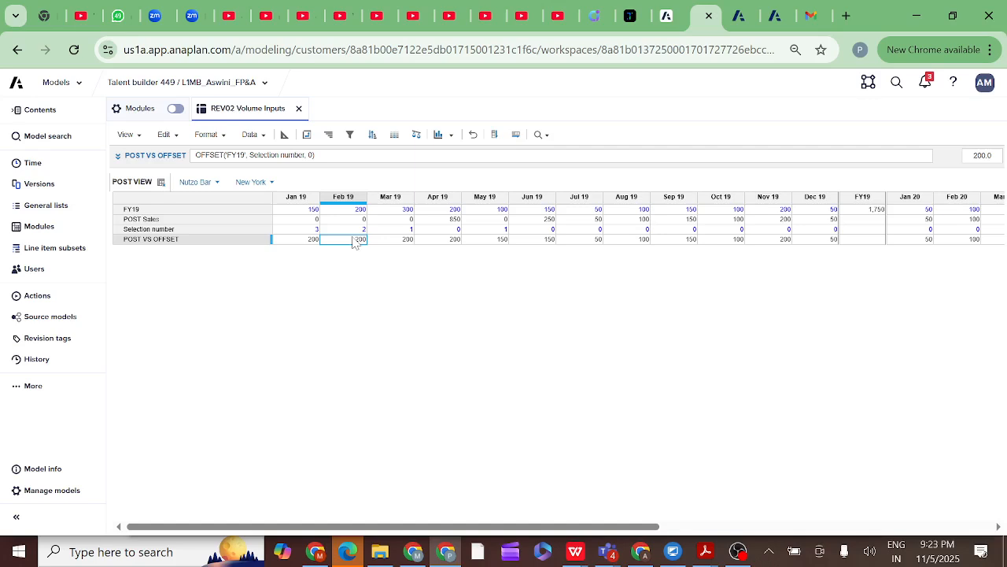
{"action": "left_click", "coordinate": [305, 243]}
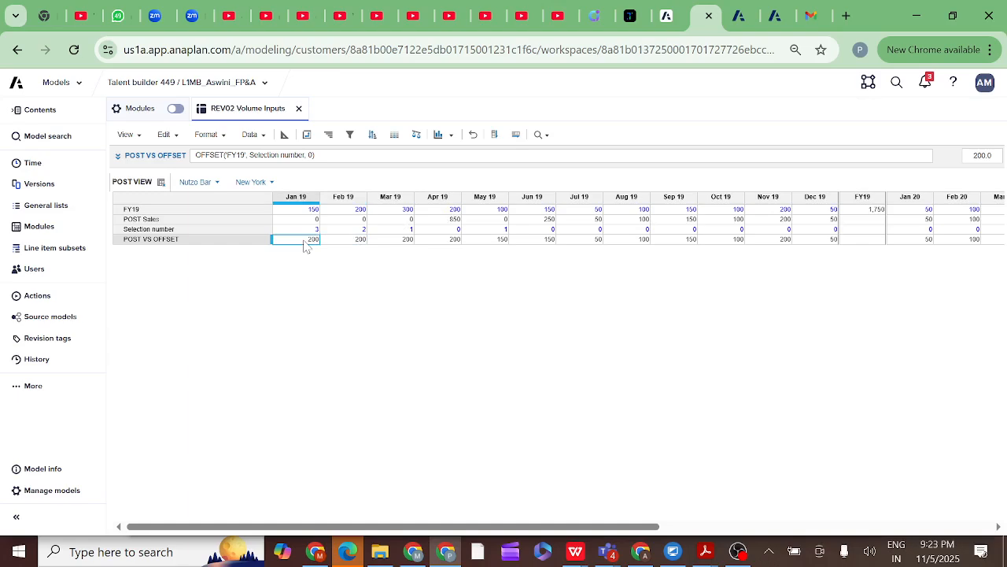
{"action": "left_click", "coordinate": [343, 244]}
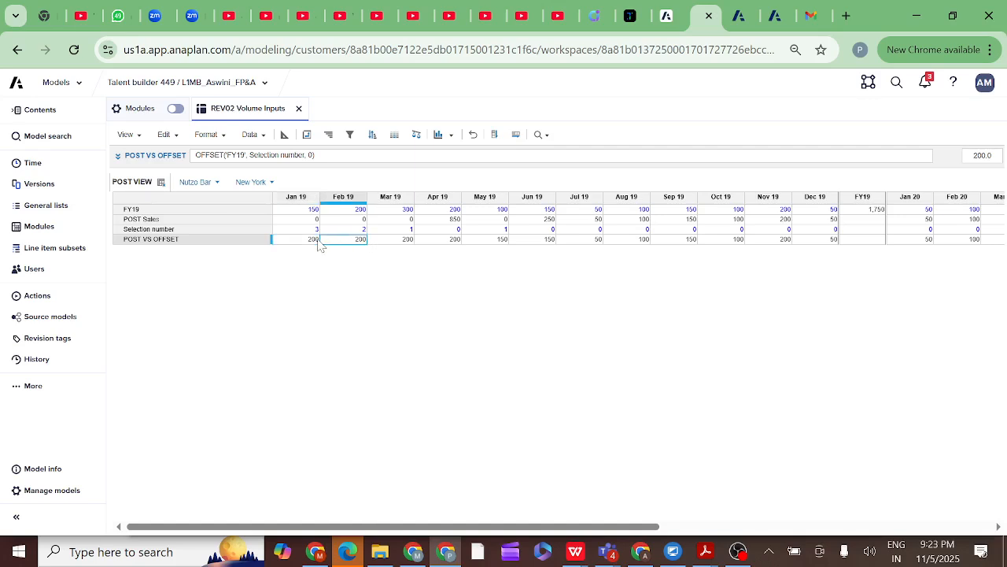
{"action": "left_click", "coordinate": [212, 244]}
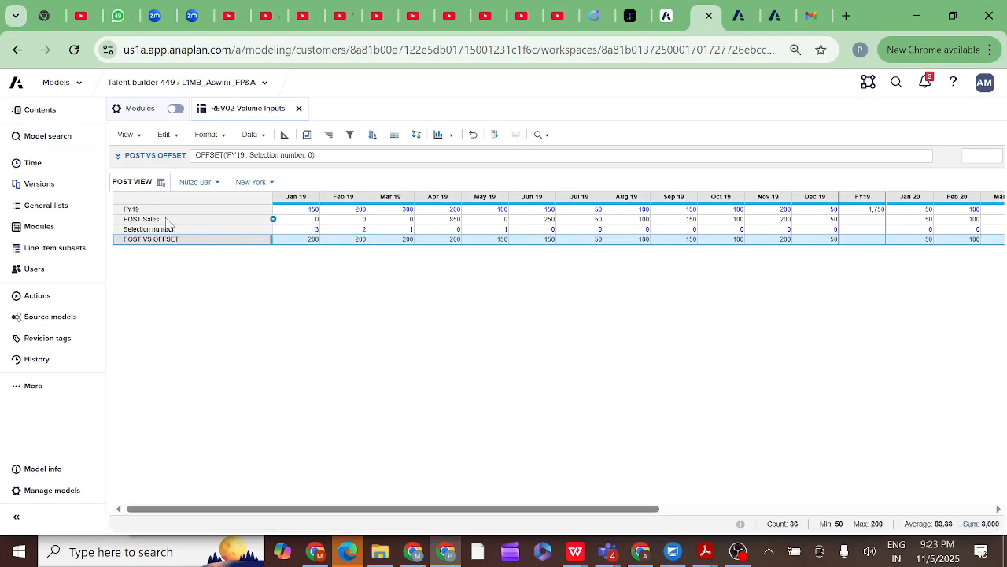
{"action": "left_click", "coordinate": [167, 220], "text": "ctrl"}
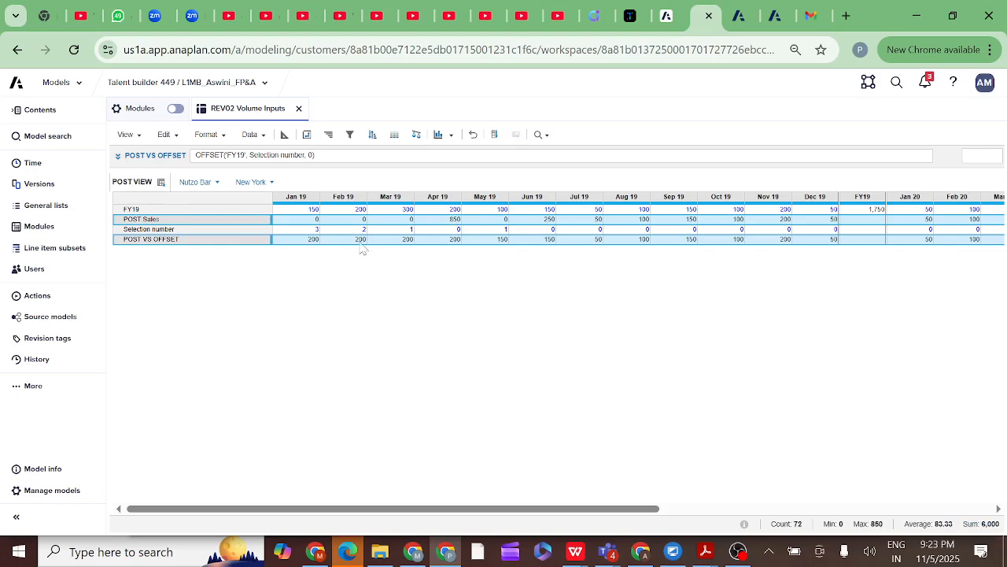
{"action": "left_click", "coordinate": [234, 222]}
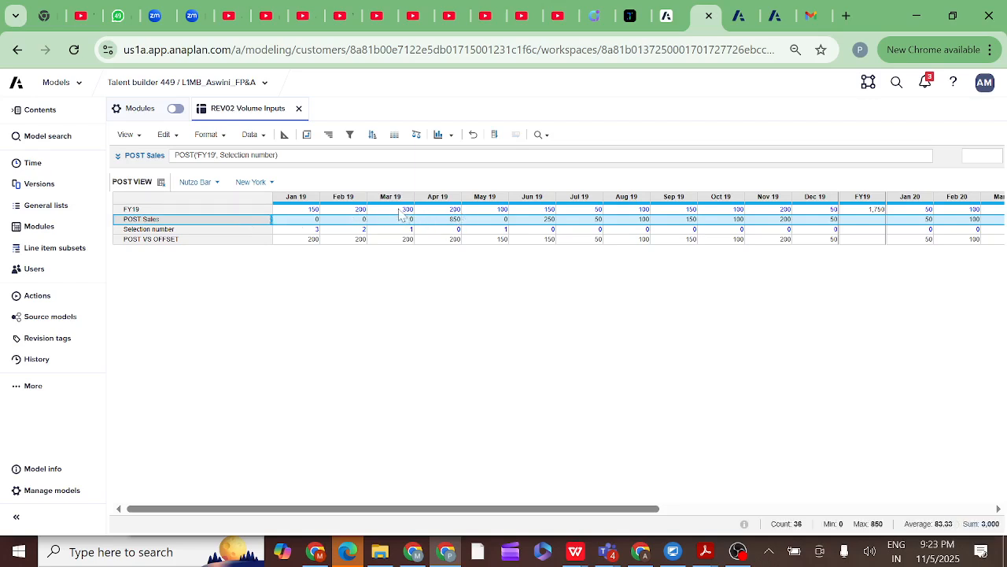
{"action": "left_click", "coordinate": [440, 220]}
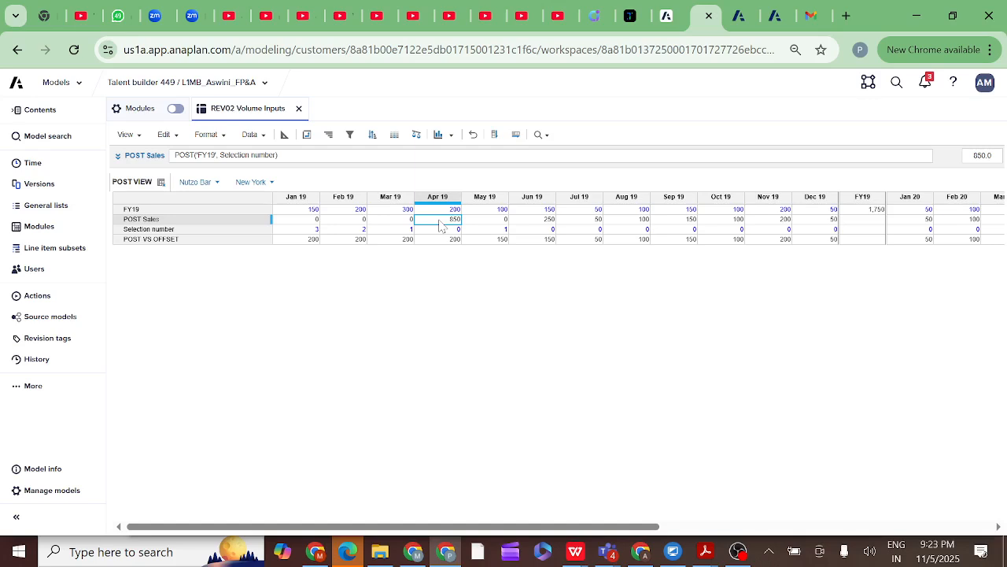
{"action": "left_click", "coordinate": [237, 240]}
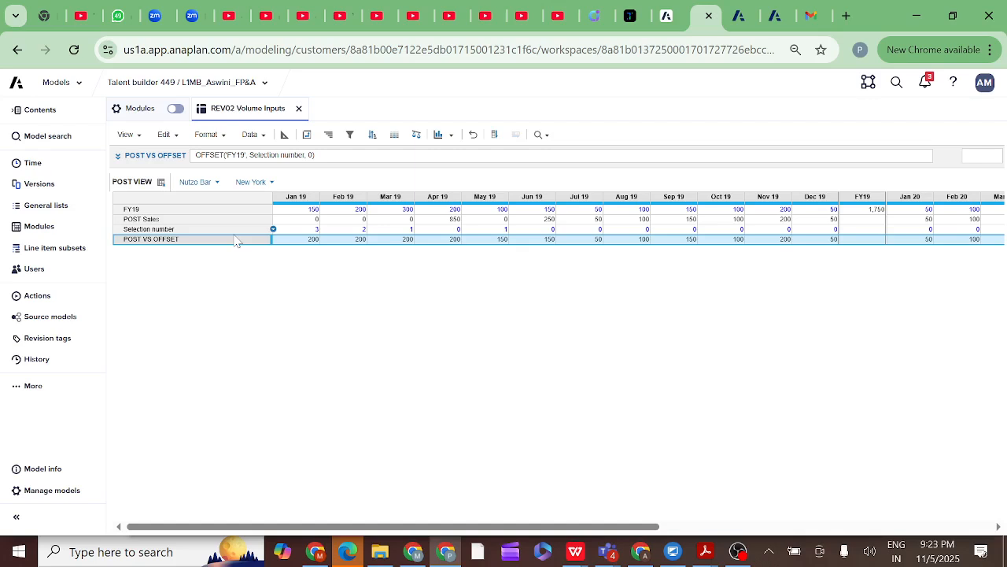
{"action": "left_click", "coordinate": [236, 240]}
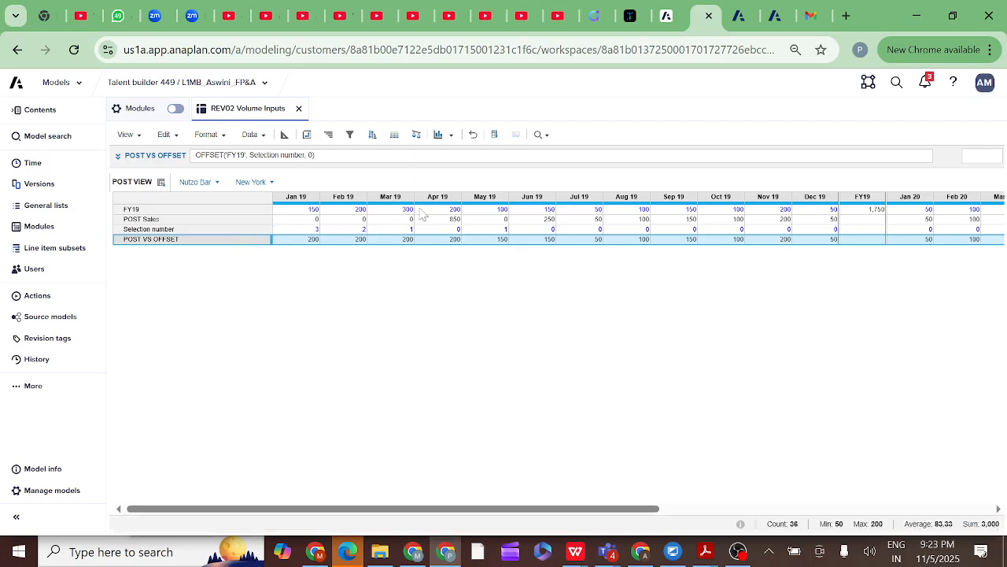
{"action": "left_click", "coordinate": [335, 240]}
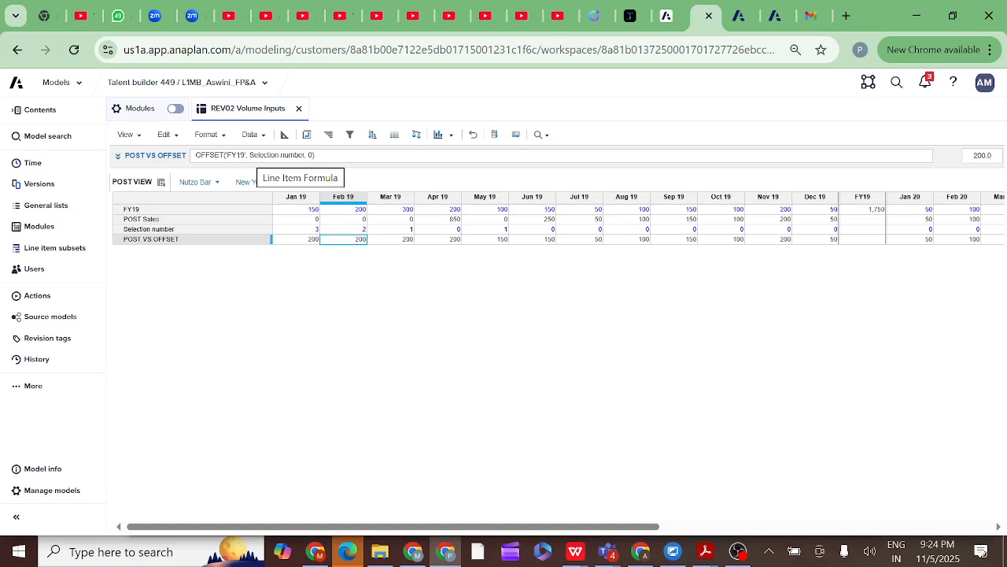
{"action": "left_click", "coordinate": [182, 244]}
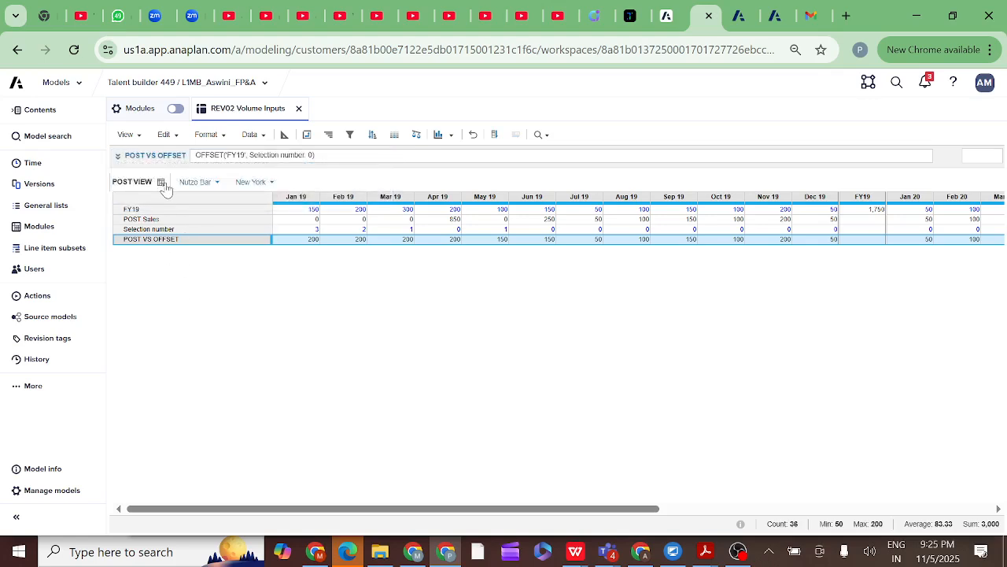
Open the module's default REV02 Volume Inputs view in place of the POST VIEW saved view
{"action": "left_click", "coordinate": [135, 135]}
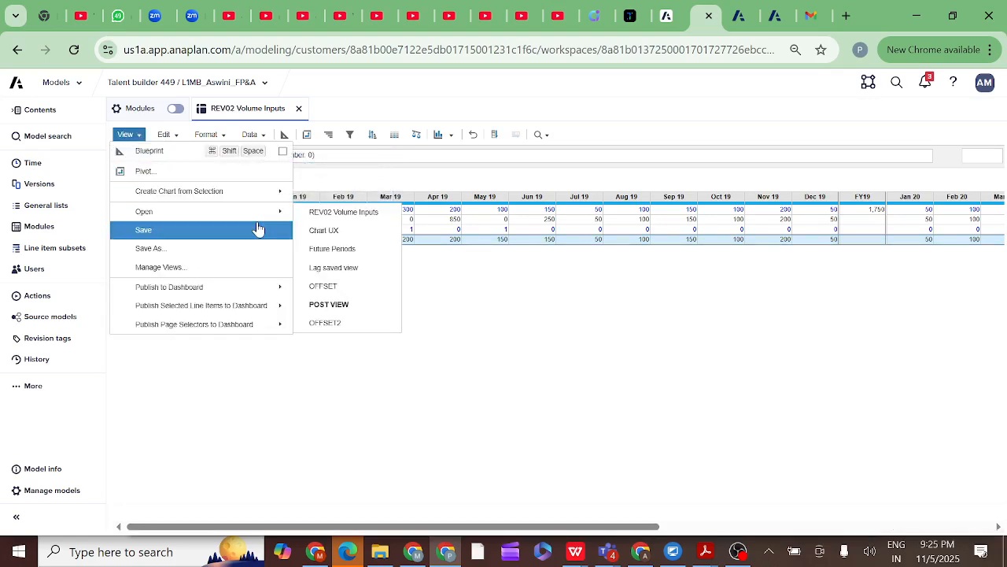
{"action": "mouse_move", "coordinate": [275, 221]}
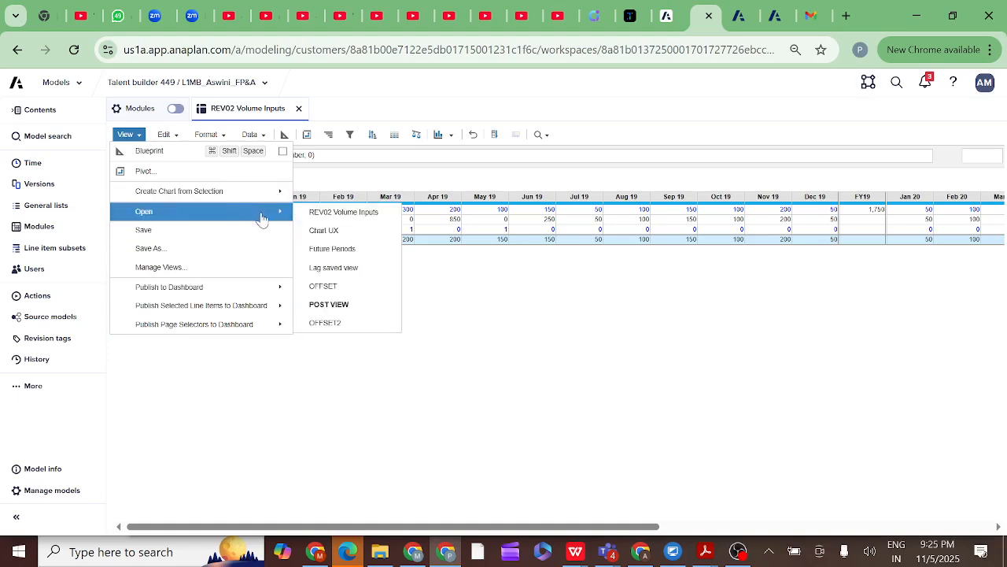
{"action": "left_click", "coordinate": [334, 214]}
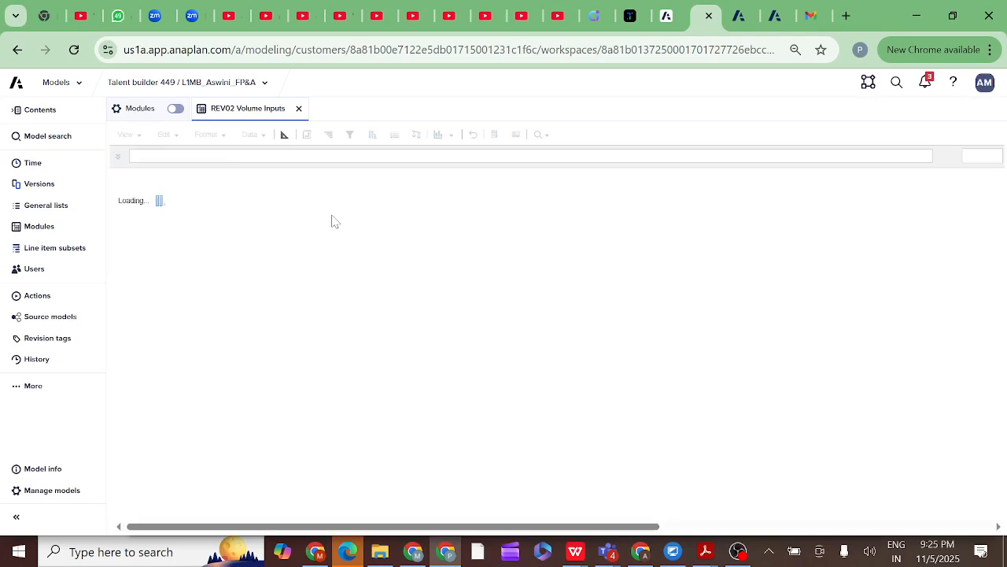
Compare the formulas and values of Lead with NONSTRICT, Lead with STRICT and Lead with STRICT2 against Volumes, through the end of FY21
{"action": "left_click", "coordinate": [172, 210]}
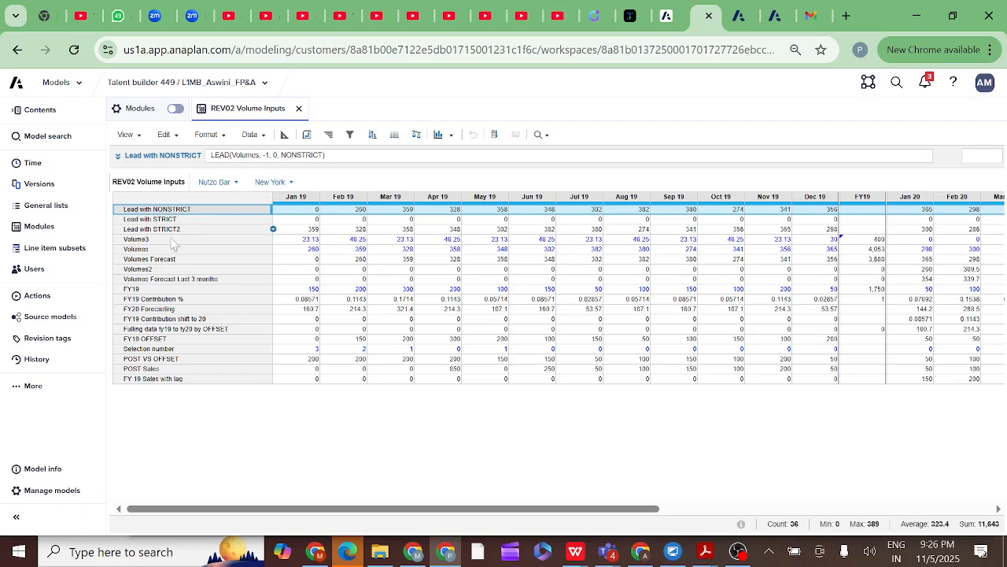
{"action": "left_click", "coordinate": [156, 250]}
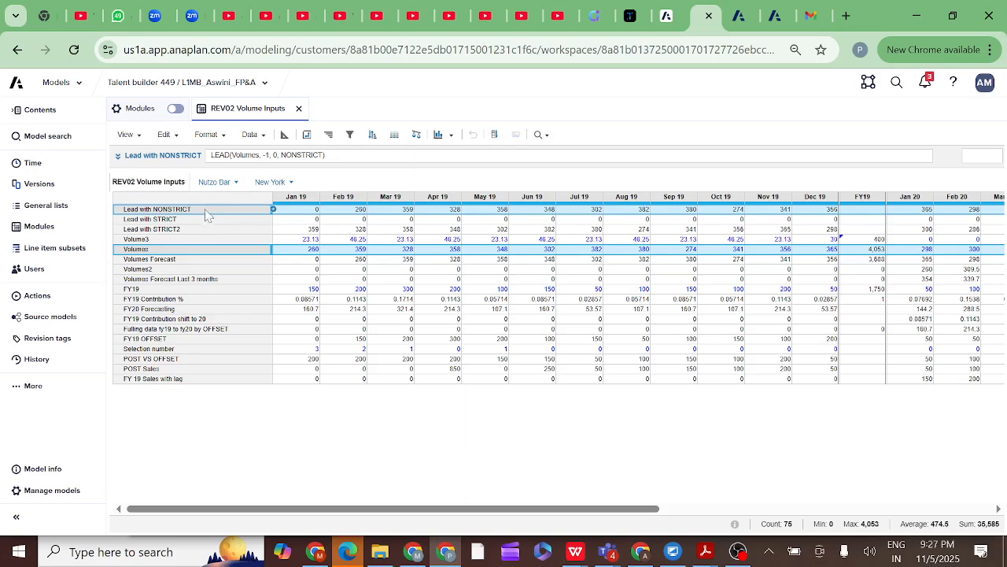
{"action": "left_click", "coordinate": [158, 219]}
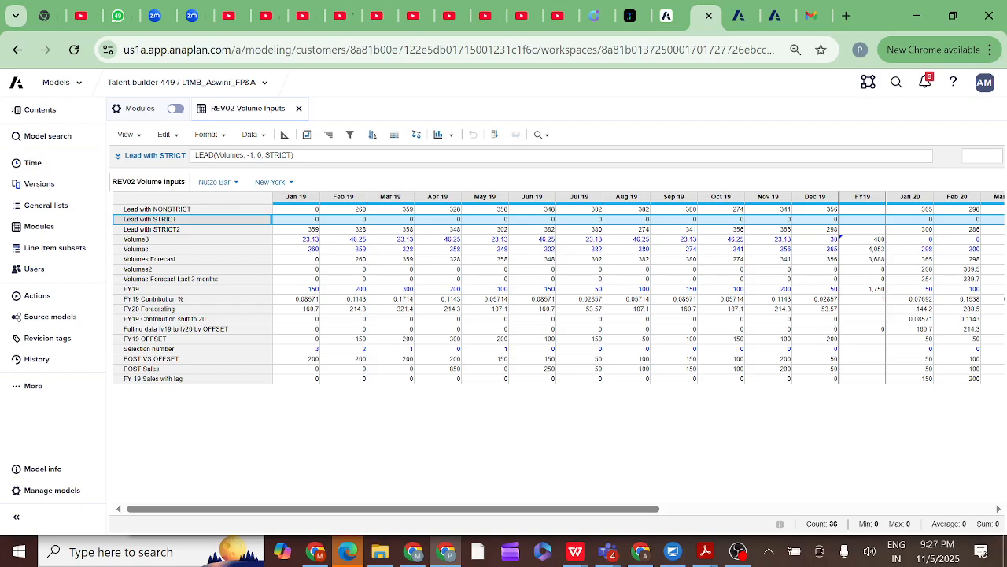
{"action": "left_click", "coordinate": [187, 230]}
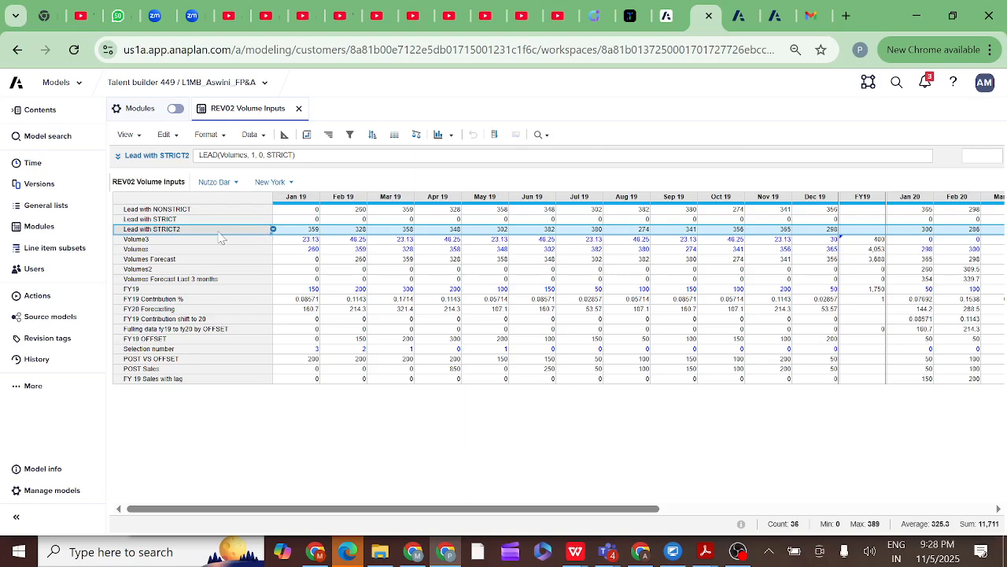
{"action": "left_click", "coordinate": [170, 250], "text": "ctrl"}
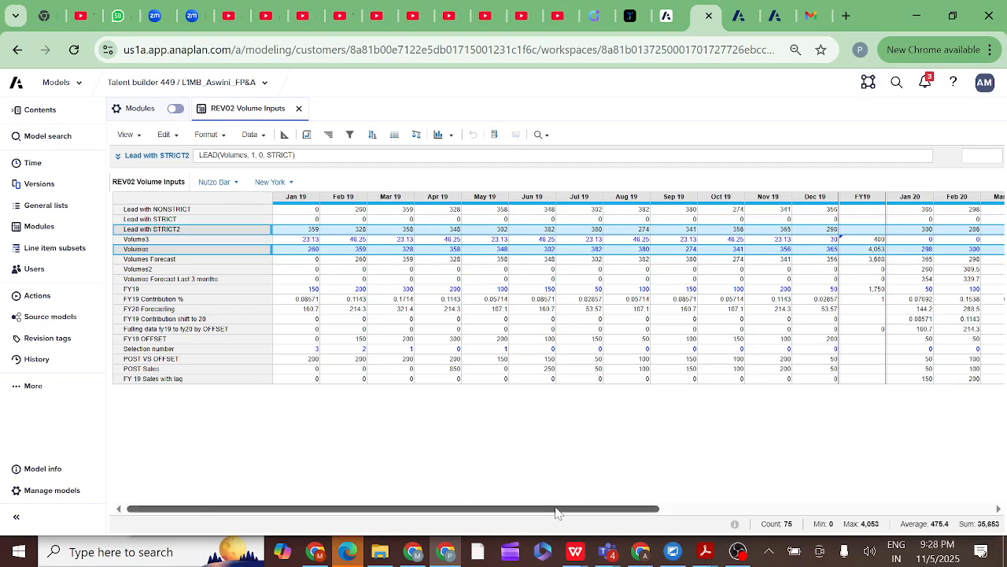
{"action": "left_click_drag", "start_coordinate": [556, 512], "coordinate": [1006, 459]}
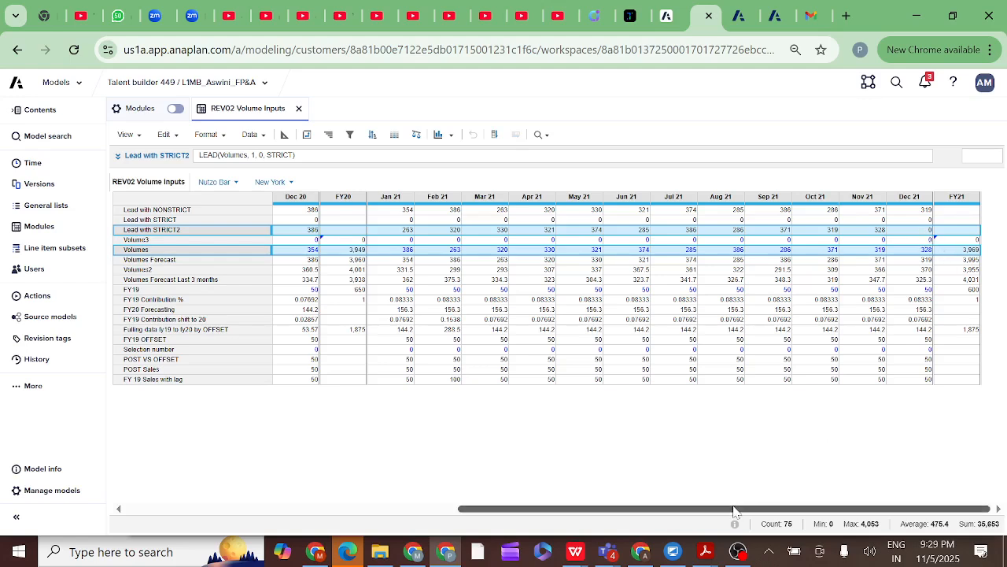
Review the LEAD formulas and monthly values of Lead with STRICT and Lead with NONSTRICT, starting from Jan 19
{"action": "left_click_drag", "start_coordinate": [734, 512], "coordinate": [401, 512]}
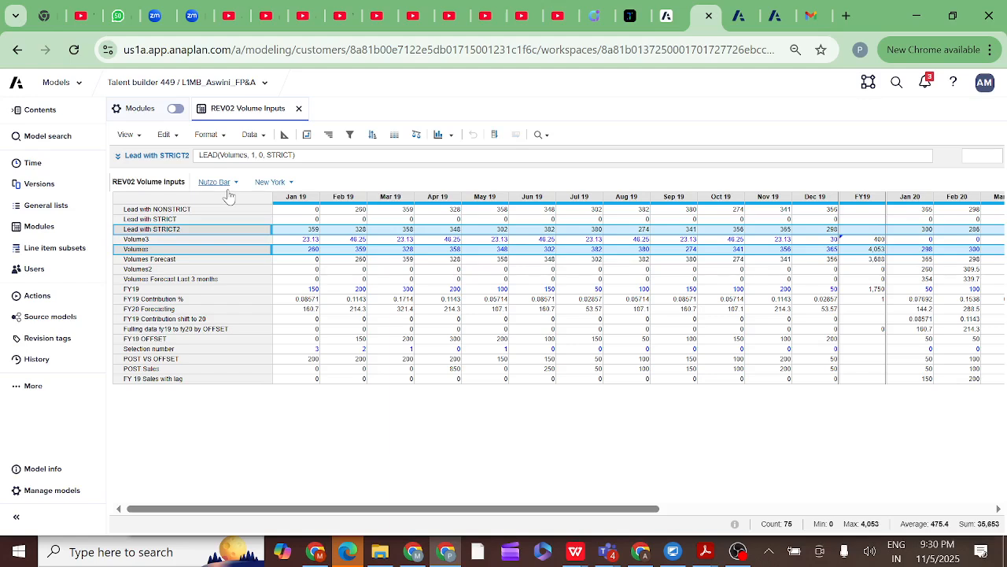
{"action": "left_click", "coordinate": [178, 220]}
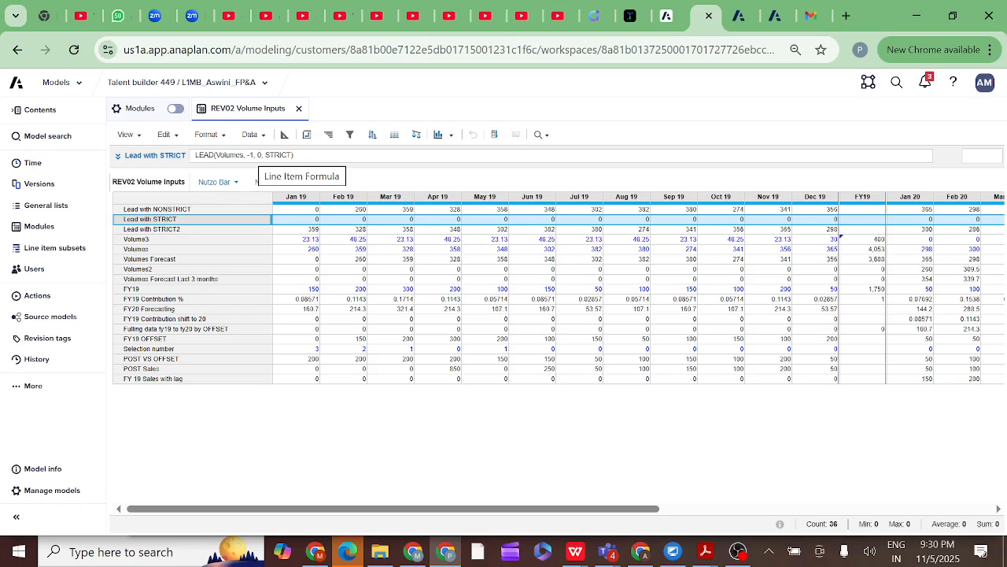
{"action": "left_click", "coordinate": [189, 210]}
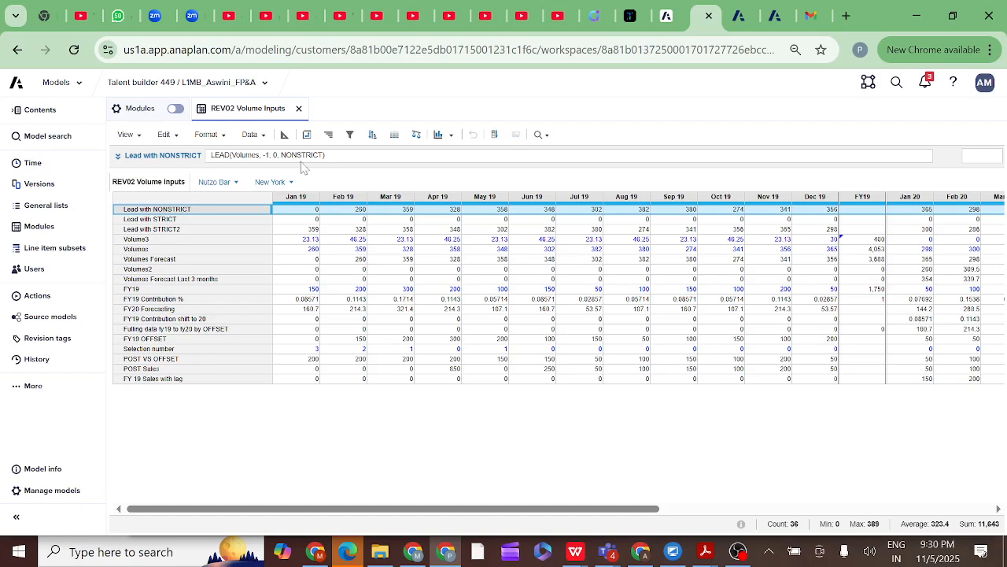
{"action": "left_click", "coordinate": [203, 221]}
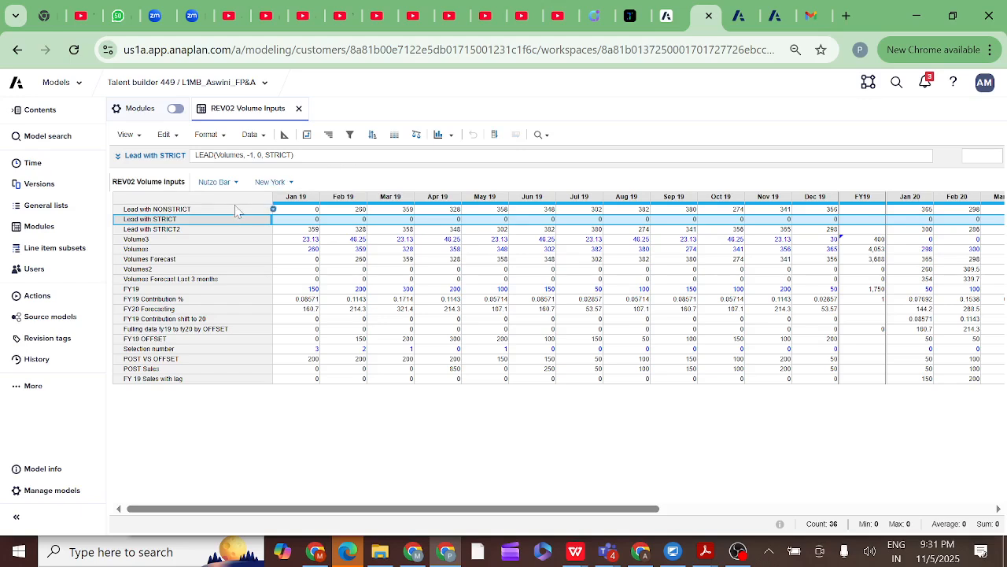
Change the Lead with STRICT2 formula to LEAD(Volumes, 0, 0, STRICT) to test a zero offset
{"action": "left_click", "coordinate": [219, 231]}
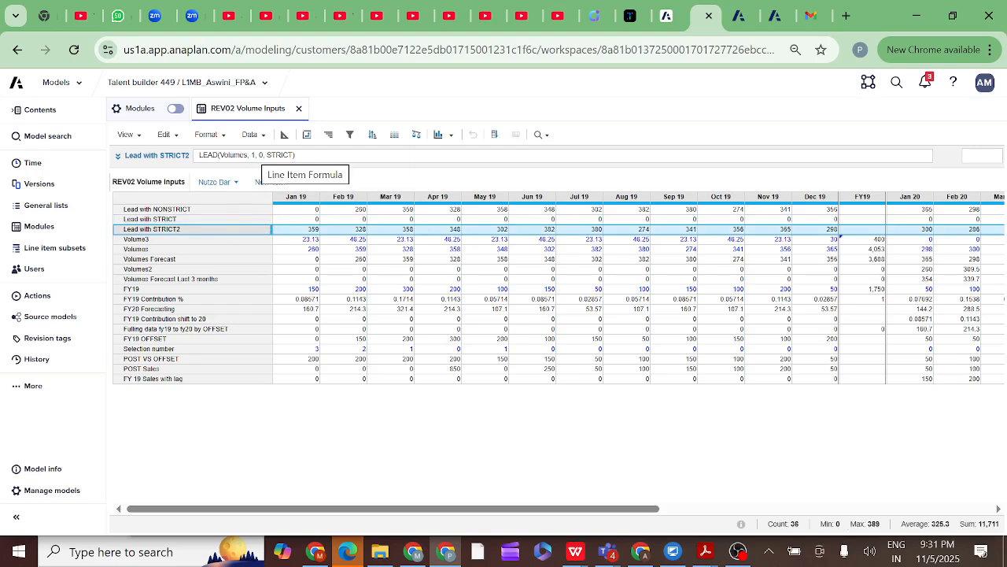
{"action": "left_click", "coordinate": [252, 155]}
{"action": "key", "text": "BackSpace"}
{"action": "type", "text": "0"}
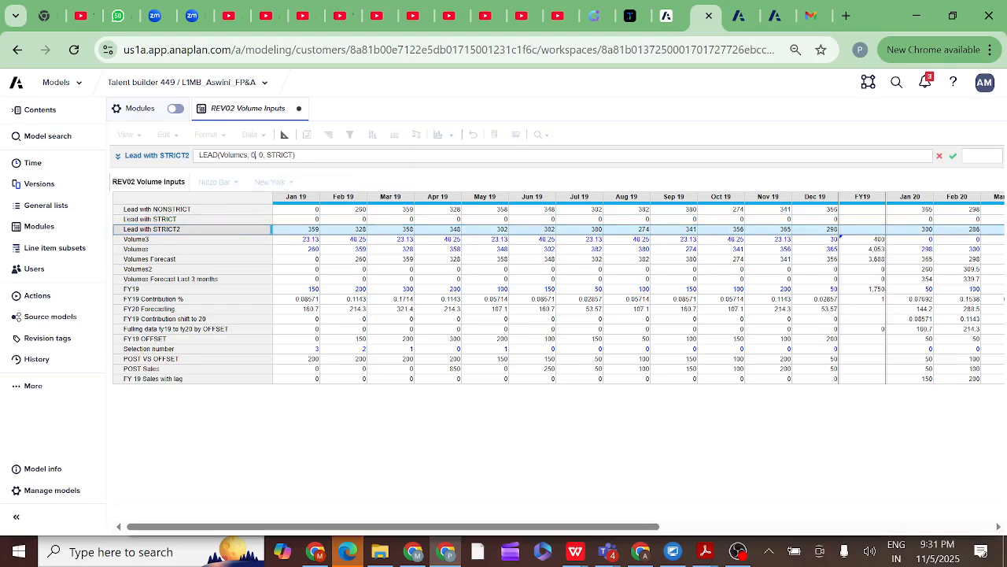
{"action": "left_click", "coordinate": [953, 156]}
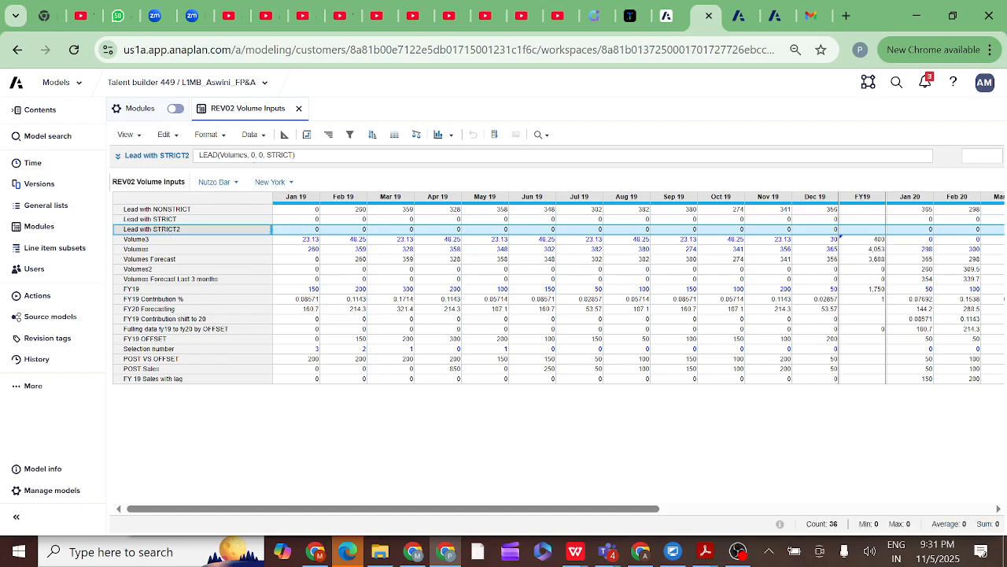
Return the Lead with STRICT2 offset to 1 so its formula reads LEAD(Volumes, 1, 0, STRICT)
{"action": "double_click", "coordinate": [254, 155]}
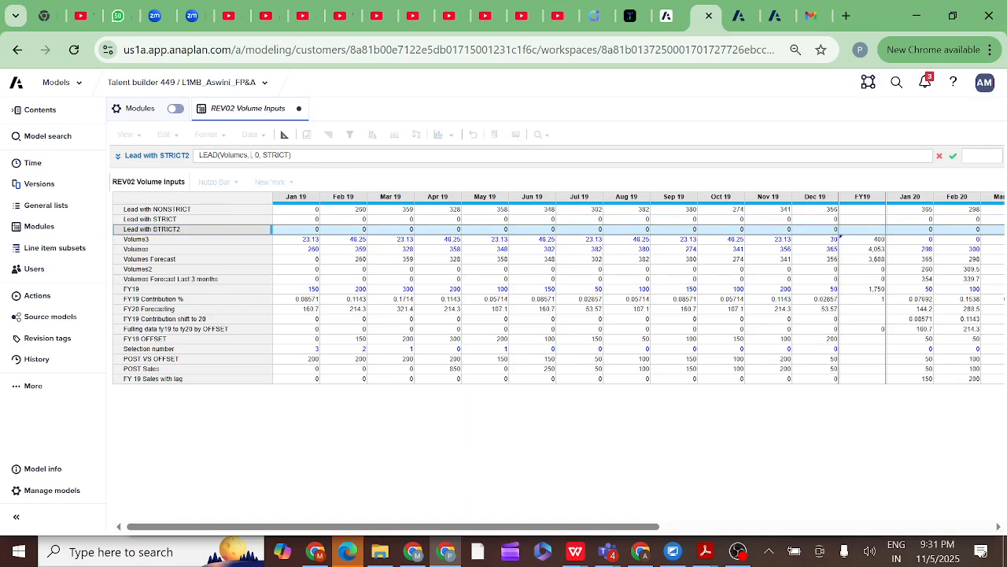
{"action": "type", "text": "1"}
{"action": "left_click", "coordinate": [953, 156]}
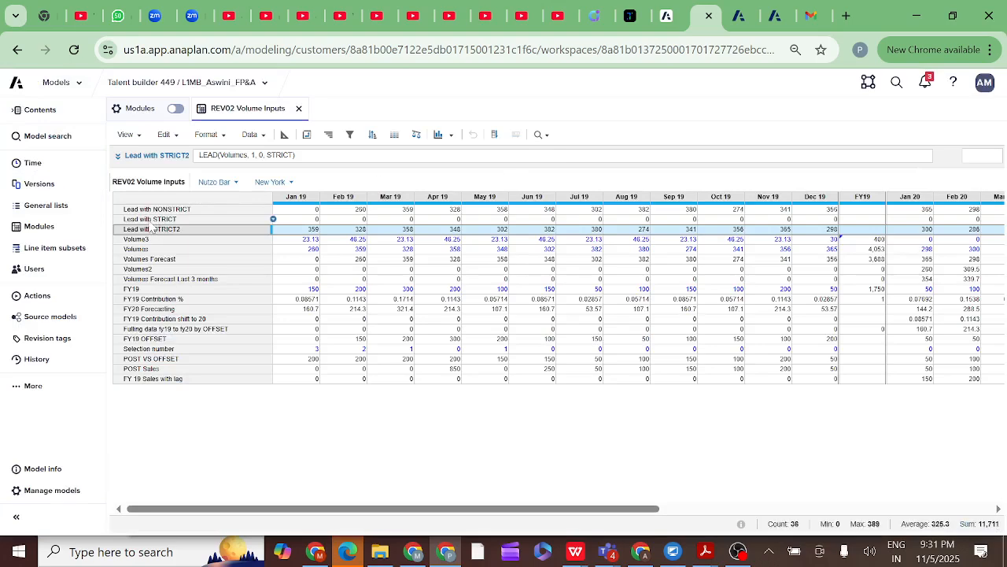
Change the Lead with STRICT formula to LEAD(Volumes, 0, 0, SEMISTRICT)
{"action": "key", "text": "Up"}
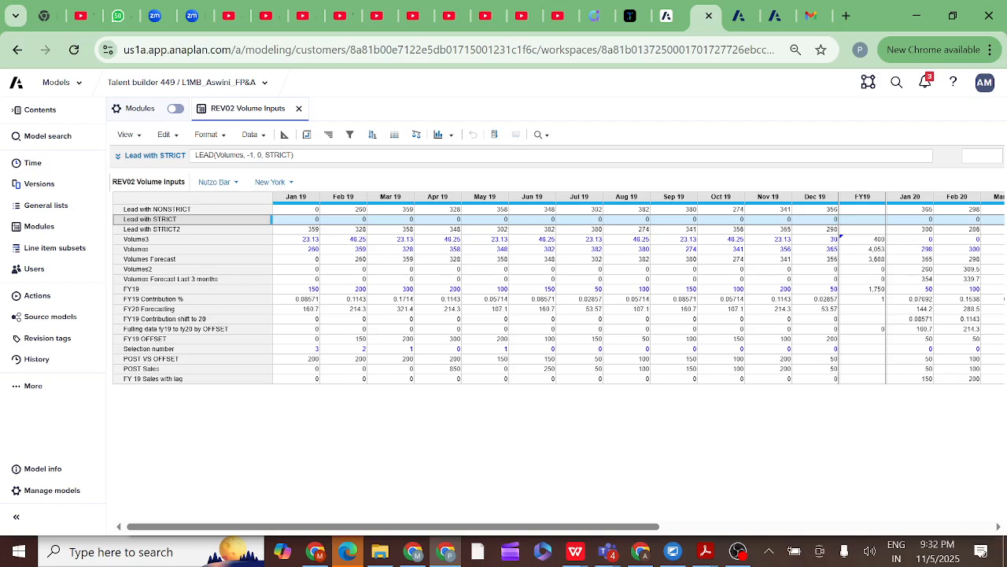
{"action": "type", "text": "SEMI"}
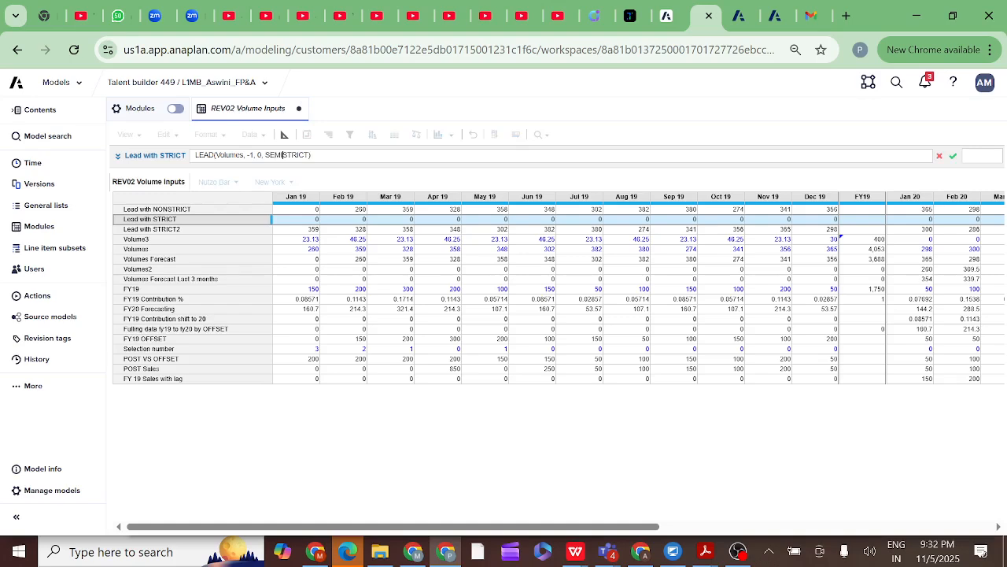
{"action": "key", "text": "BackSpace"}
{"action": "key", "text": "BackSpace"}
{"action": "type", "text": "0"}
{"action": "left_click", "coordinate": [953, 156]}
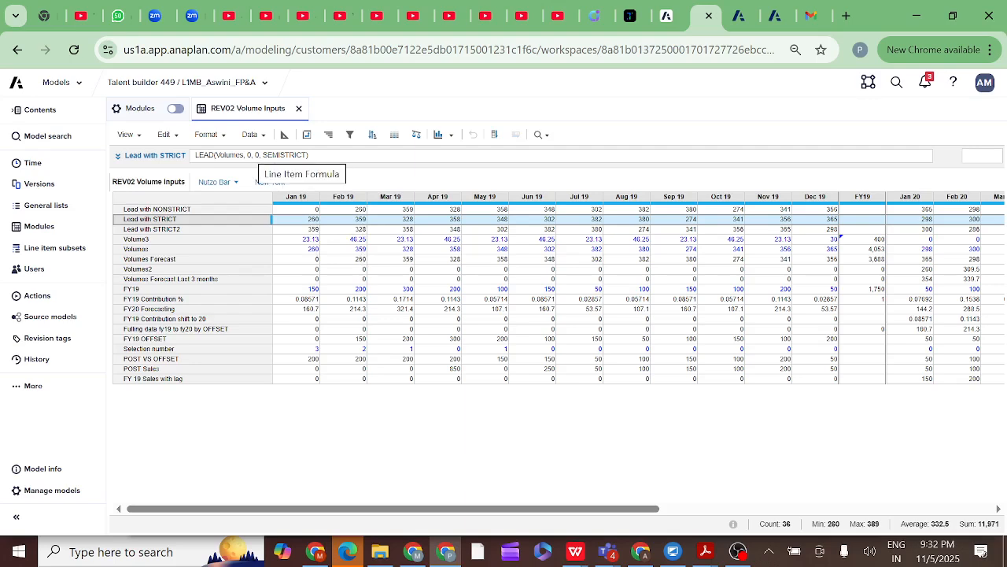
Restore the Lead with STRICT formula to LEAD(Volumes, -1, 0, STRICT)
{"action": "key", "text": "BackSpace"}
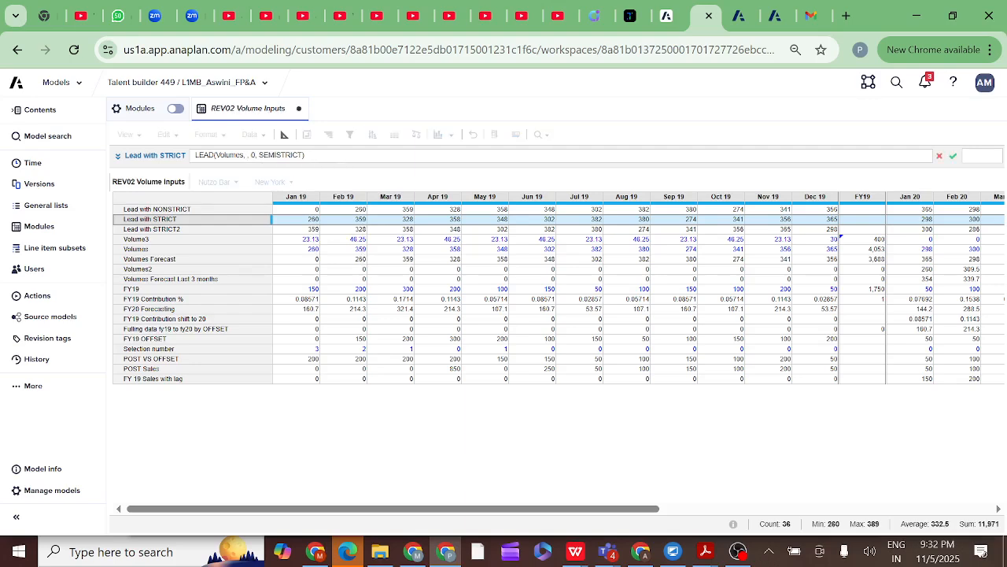
{"action": "type", "text": "-1"}
{"action": "key", "text": "BackSpace"}
{"action": "key", "text": "BackSpace"}
{"action": "key", "text": "BackSpace"}
{"action": "left_click", "coordinate": [953, 157]}
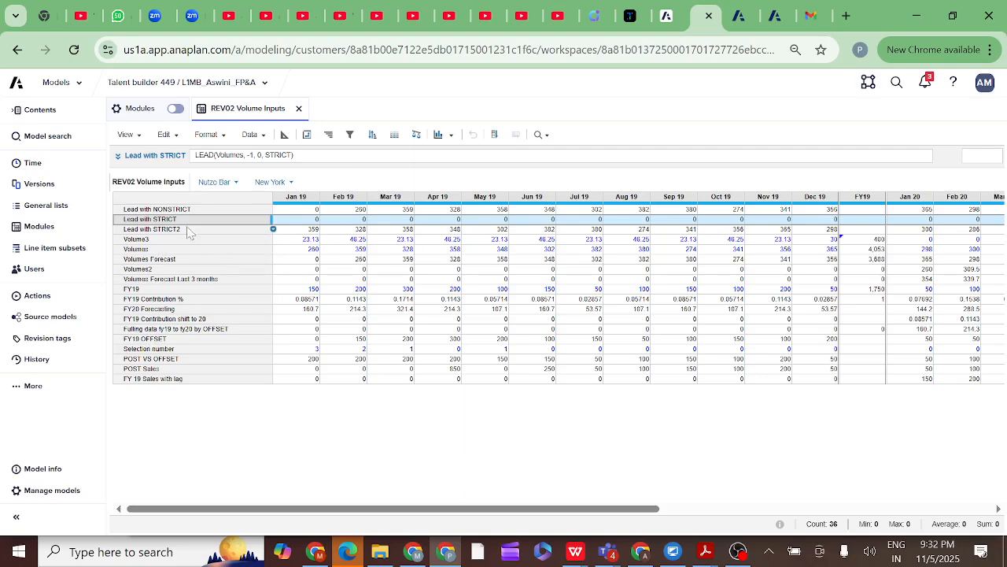
Change the Lead with NONSTRICT formula to the positive offset LEAD(Volumes, 1, 0, NONSTRICT)
{"action": "key", "text": "Up"}
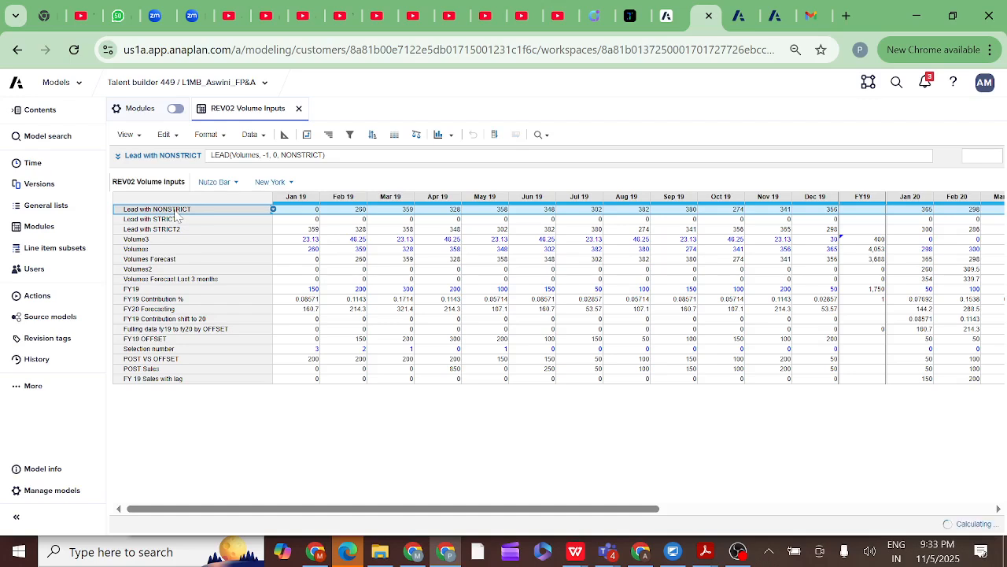
{"action": "left_click", "coordinate": [269, 155]}
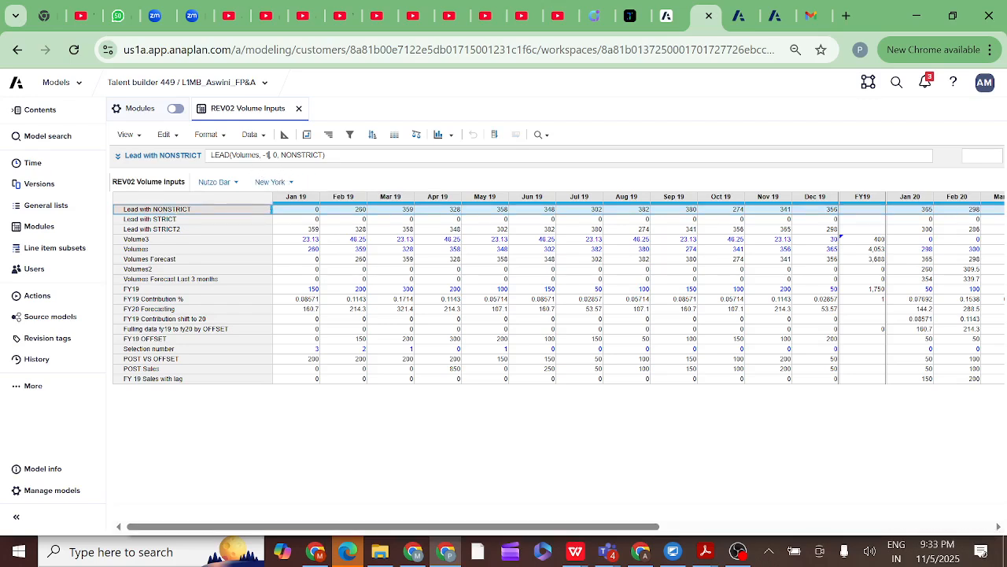
{"action": "key", "text": "BackSpace"}
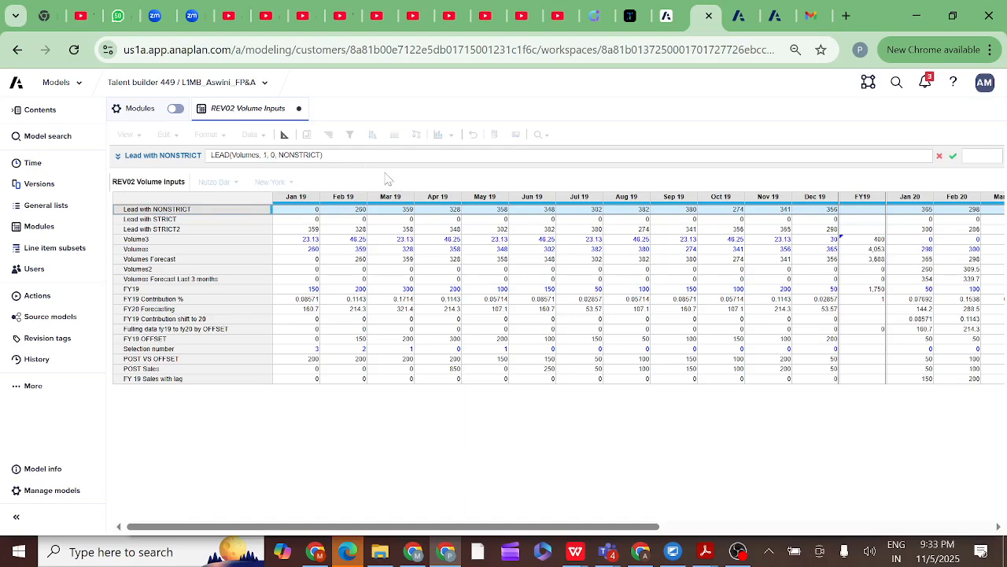
{"action": "left_click", "coordinate": [953, 156]}
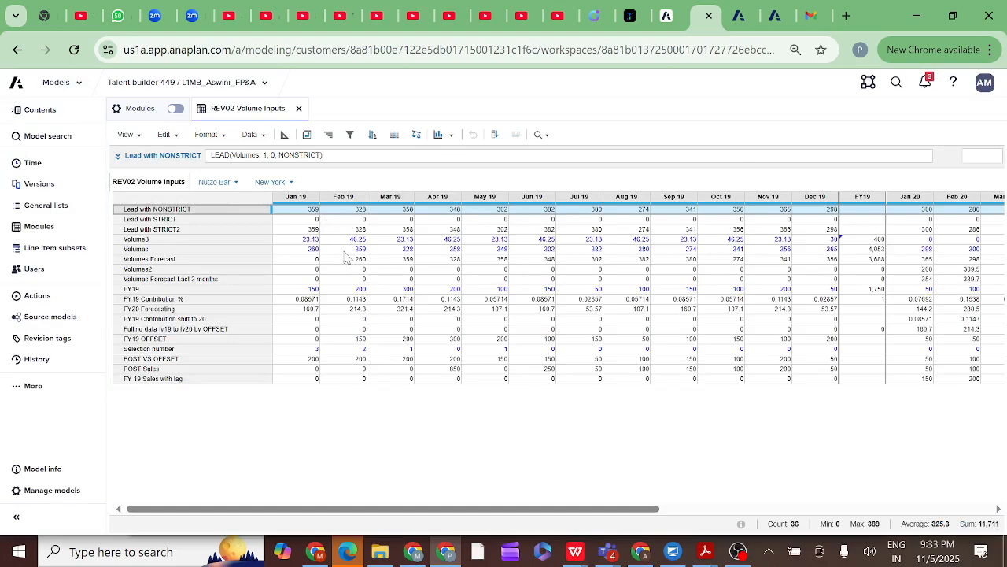
Compare Lead with NONSTRICT against Volumes and return its formula to LEAD(Volumes, -1, 0, NONSTRICT)
{"action": "left_click", "coordinate": [152, 250]}
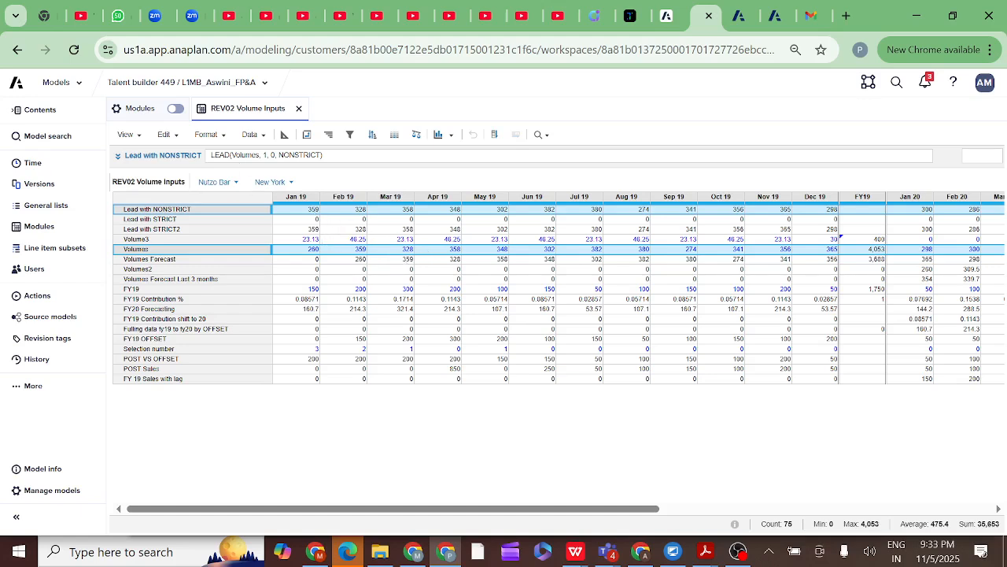
{"action": "left_click", "coordinate": [265, 156]}
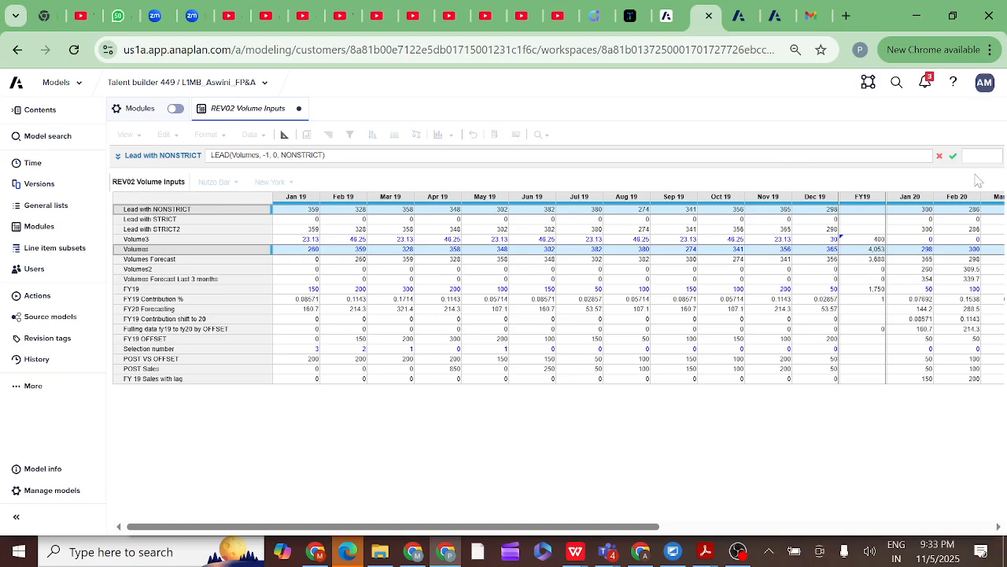
{"action": "left_click", "coordinate": [953, 157]}
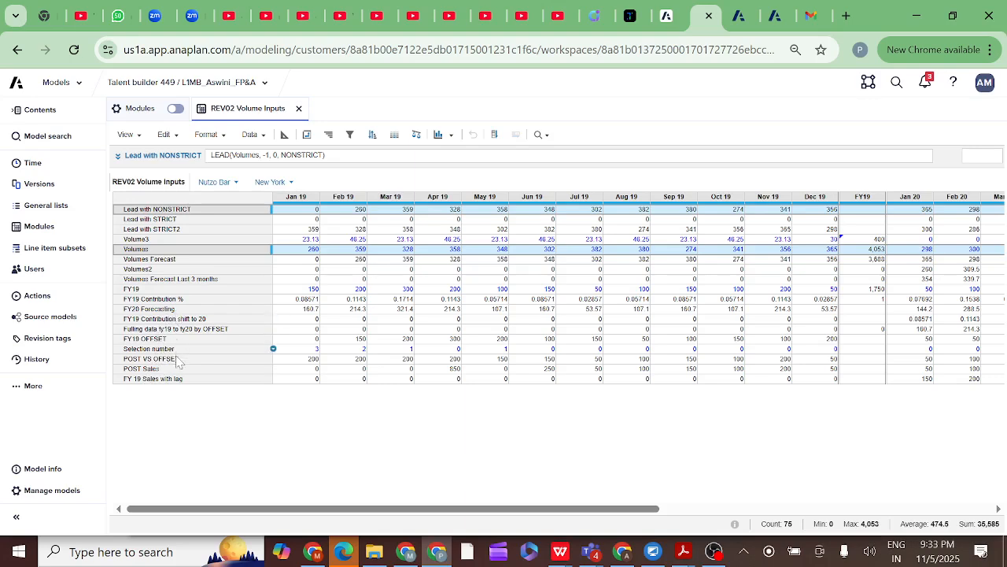
Review the LAG formula and values of FY 19 Sales with lag alongside the FY19 line item
{"action": "left_click", "coordinate": [154, 379]}
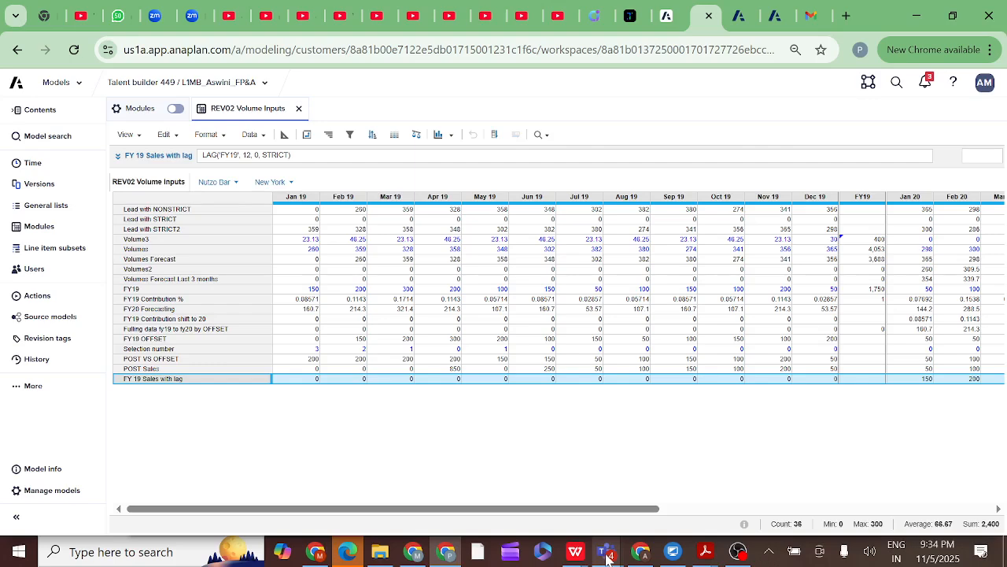
{"action": "mouse_move", "coordinate": [606, 559]}
{"action": "mouse_move", "coordinate": [641, 435]}
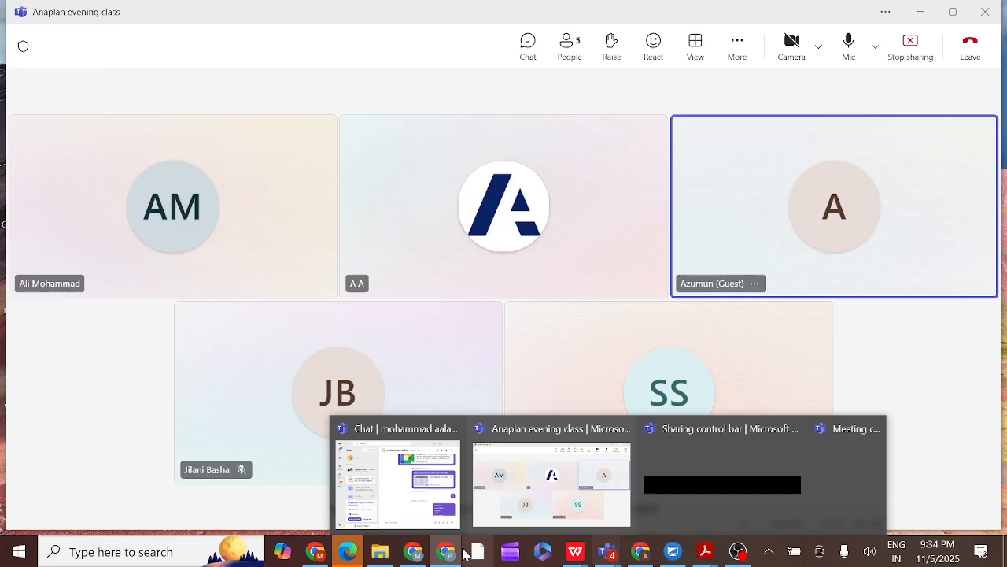
{"action": "mouse_move", "coordinate": [445, 556]}
{"action": "left_click", "coordinate": [451, 496]}
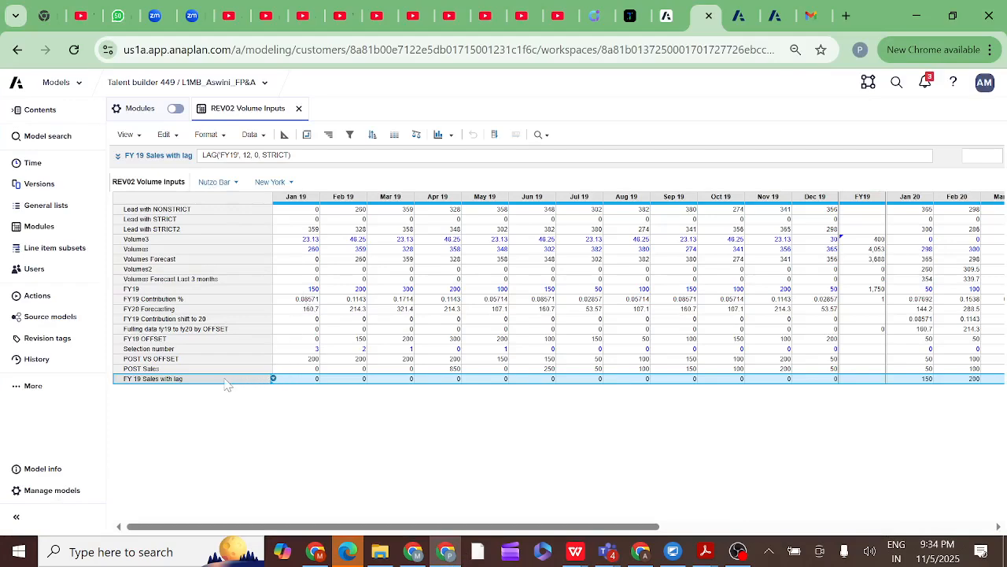
{"action": "left_click", "coordinate": [140, 291], "text": "ctrl"}
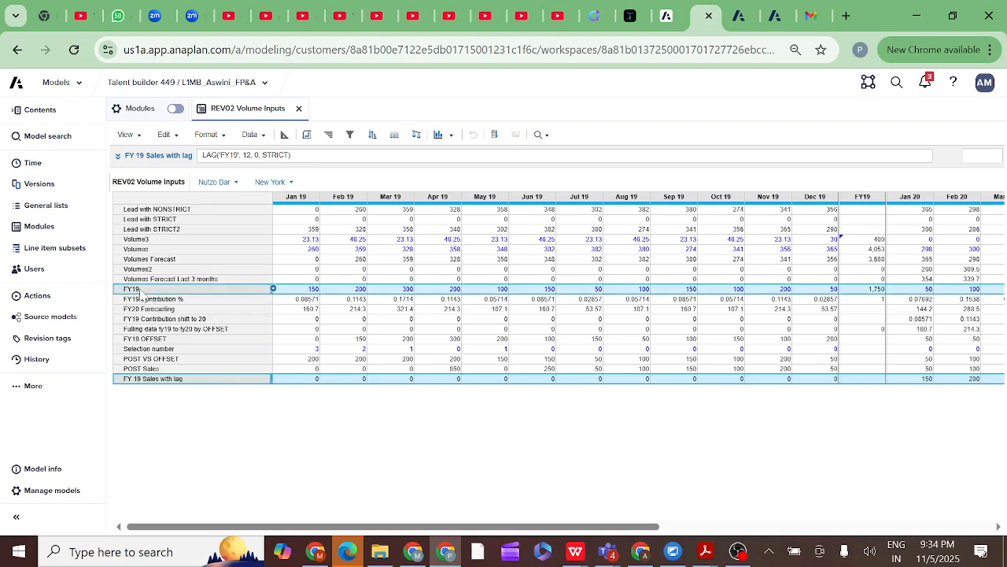
Open the module's Lag saved view in place of the default REV02 Volume Inputs view
{"action": "left_click", "coordinate": [140, 141]}
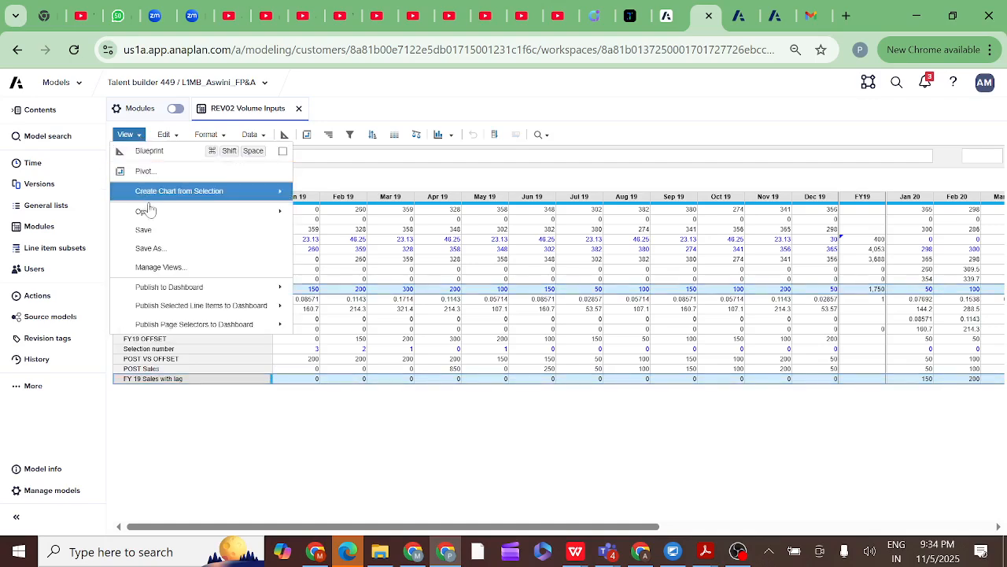
{"action": "mouse_move", "coordinate": [214, 218]}
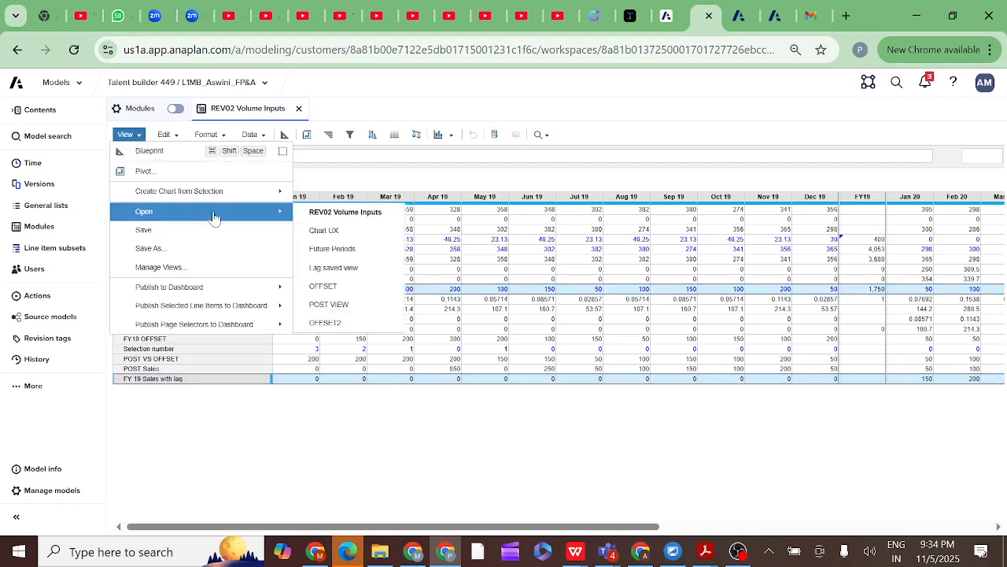
{"action": "left_click", "coordinate": [334, 267]}
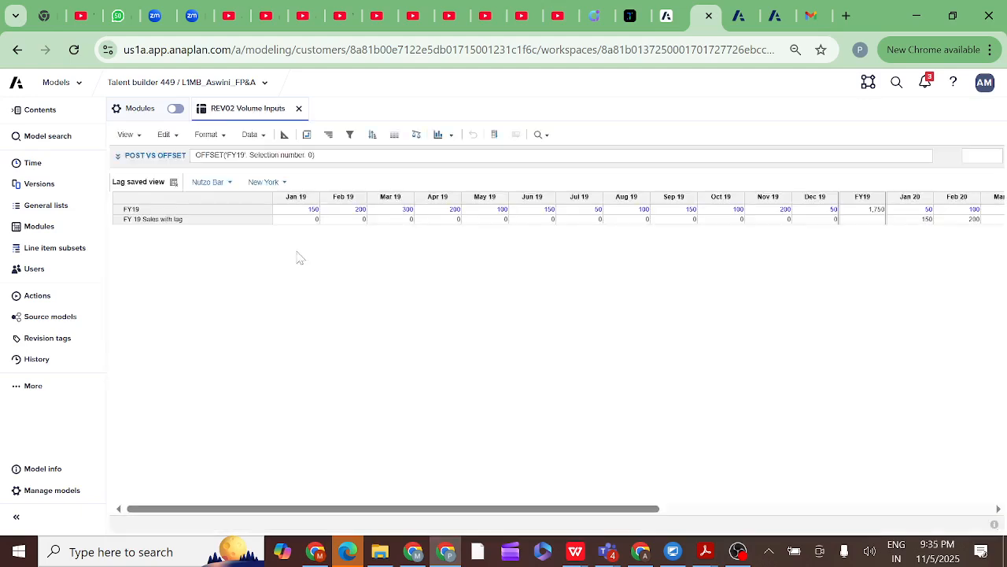
Examine the LAG formula of FY 19 Sales with lag and its values for Jan 19, Dec 19 and Jan 20
{"action": "left_click", "coordinate": [196, 222]}
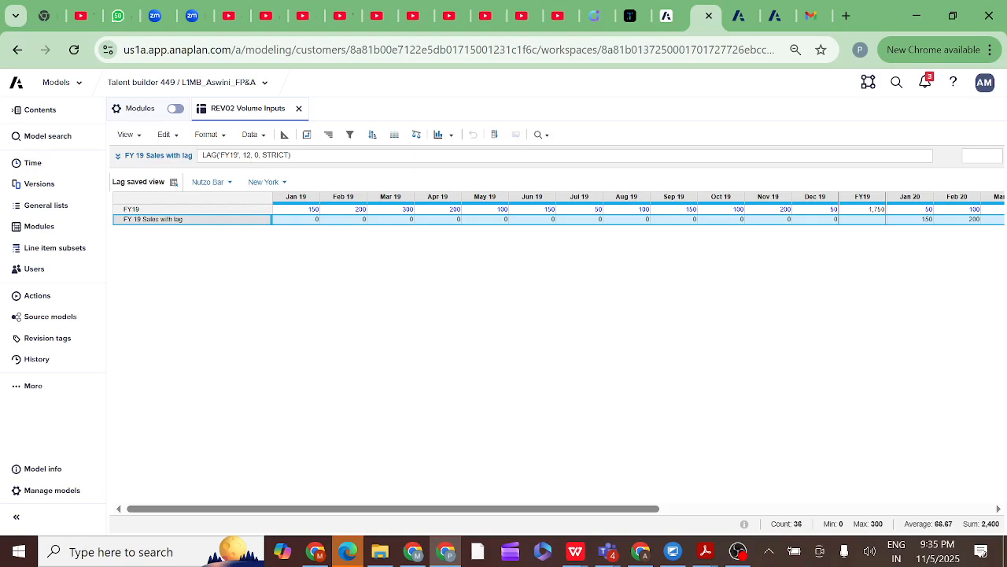
{"action": "left_click", "coordinate": [295, 220]}
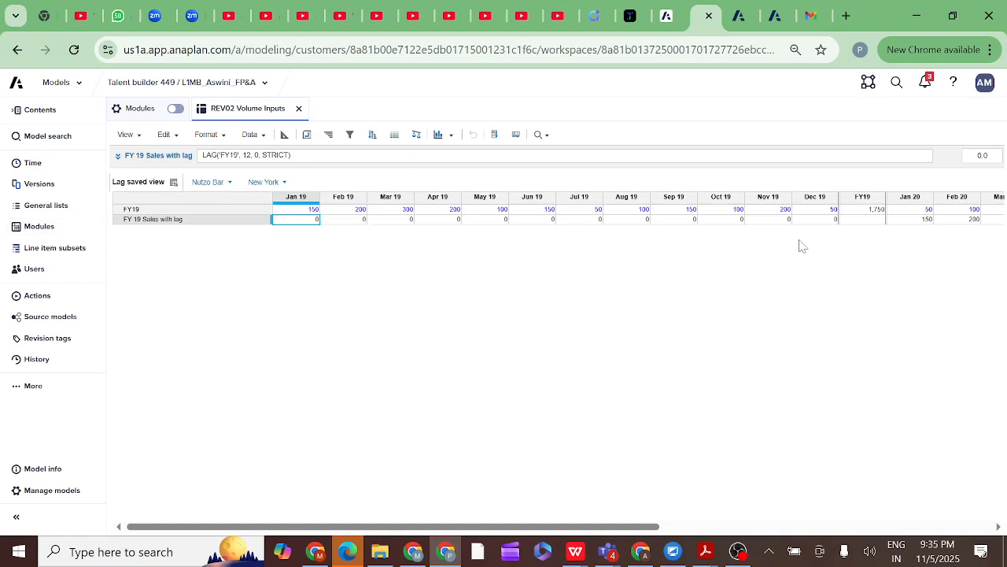
{"action": "left_click", "coordinate": [831, 220]}
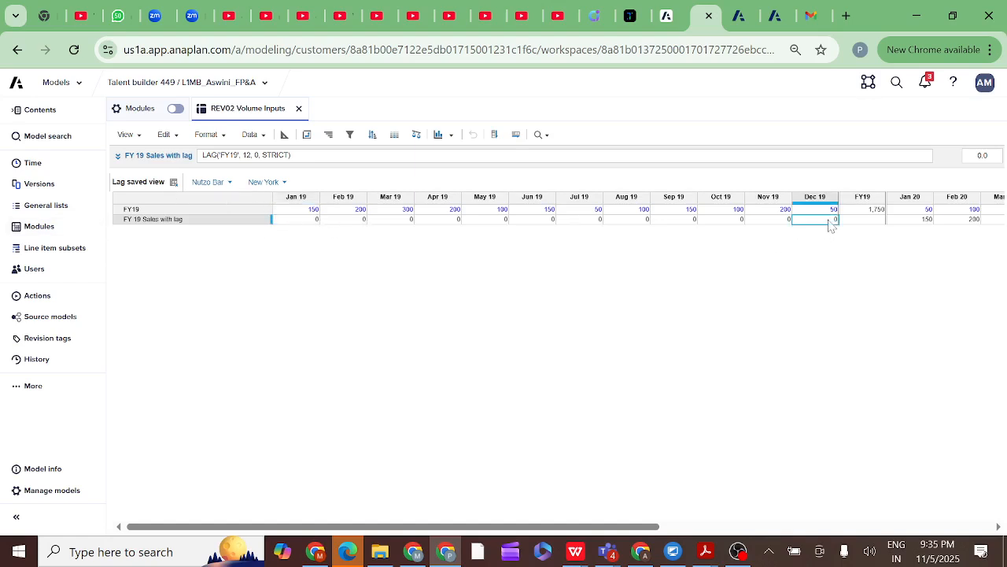
{"action": "left_click", "coordinate": [917, 220]}
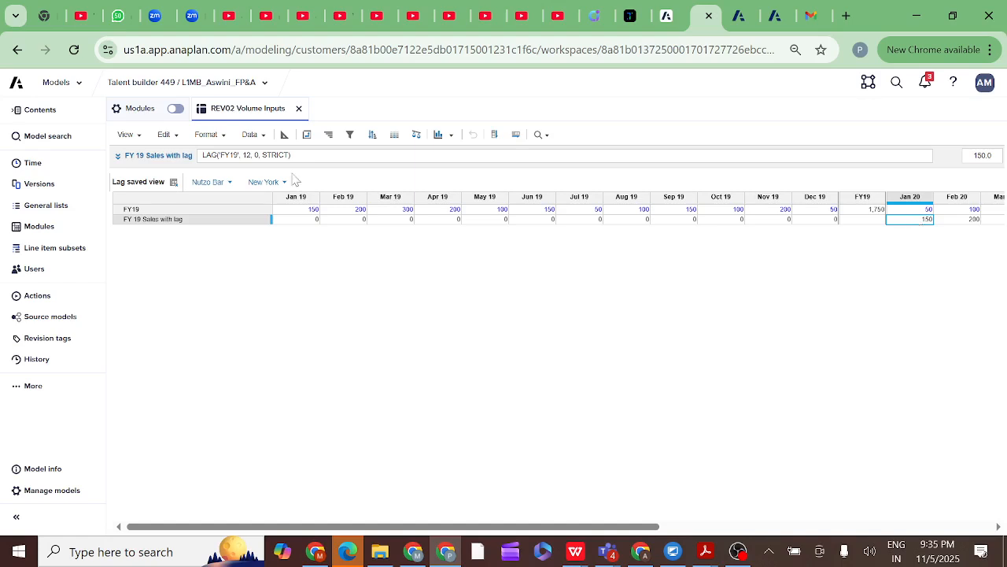
Set FY19's Jan 19 value to 200 and check the Jan 20 value of FY 19 Sales with lag
{"action": "double_click", "coordinate": [314, 209]}
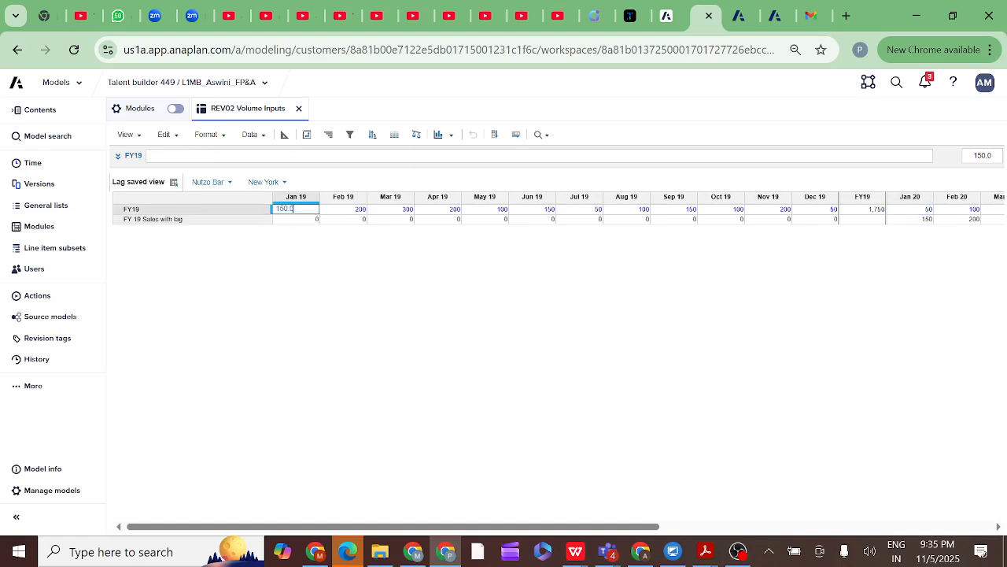
{"action": "key", "text": "BackSpace"}
{"action": "key", "text": "BackSpace"}
{"action": "key", "text": "BackSpace"}
{"action": "type", "text": "200"}
{"action": "key", "text": "Return"}
{"action": "left_click", "coordinate": [910, 220]}
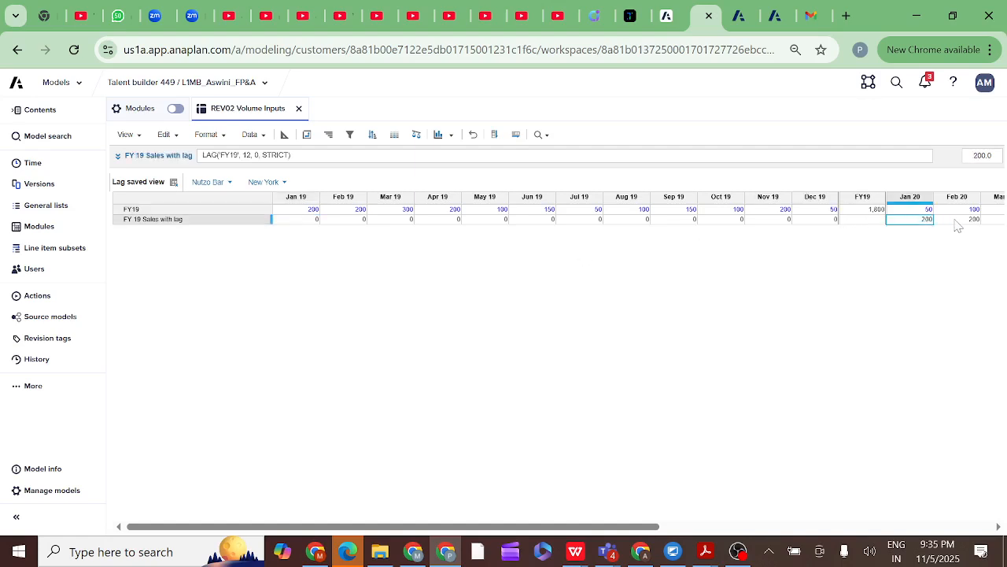
Set FY19's Feb 19 value to 250 in the Lag saved view
{"action": "double_click", "coordinate": [353, 210]}
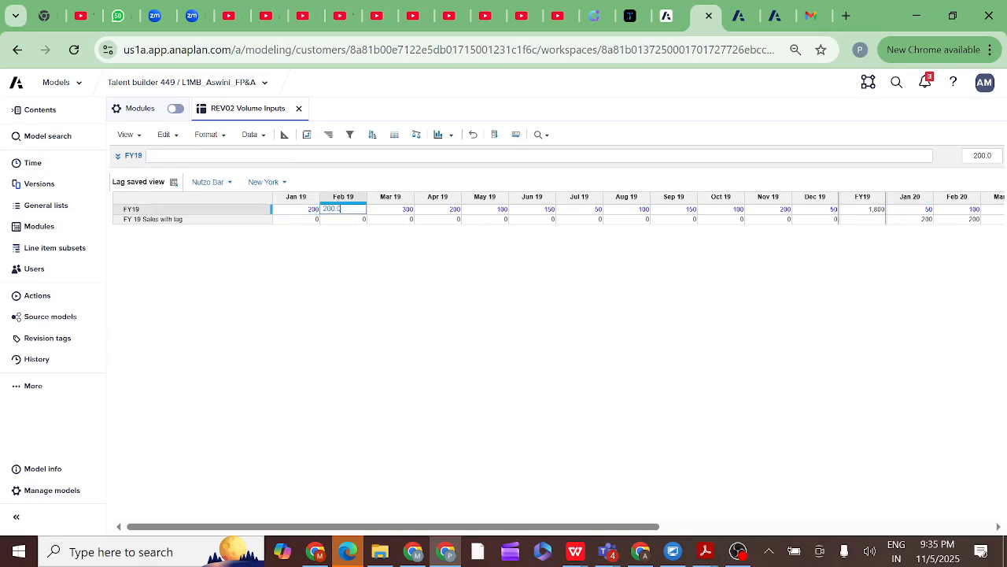
{"action": "key", "text": "BackSpace"}
{"action": "key", "text": "BackSpace"}
{"action": "key", "text": "BackSpace"}
{"action": "key", "text": "BackSpace"}
{"action": "key", "text": "BackSpace"}
{"action": "type", "text": "250"}
{"action": "key", "text": "Return"}
Change the formula of FY 19 Sales with lag to LAG('FY19', -12, 0, NONSTRICT) and apply it
{"action": "left_click", "coordinate": [252, 220]}
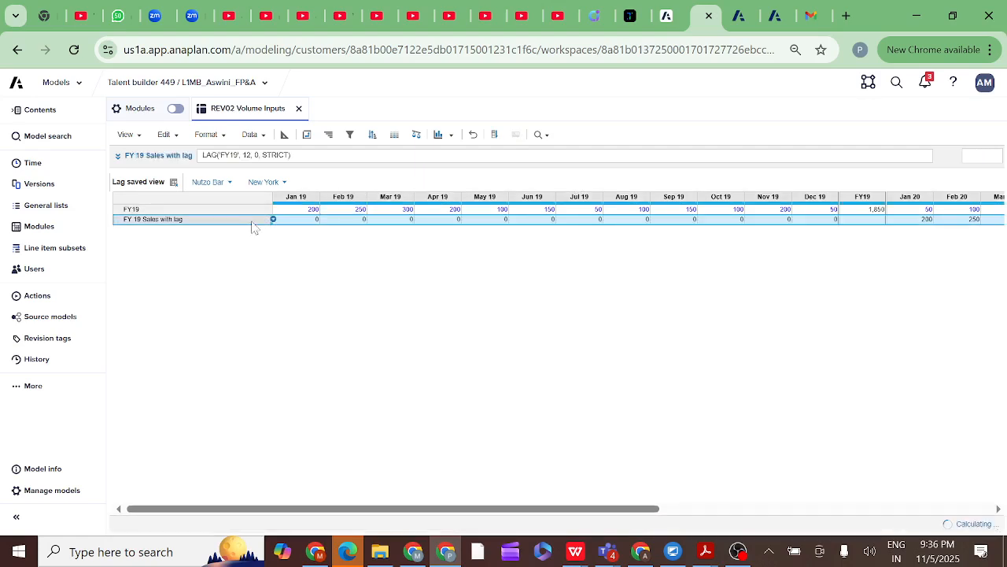
{"action": "left_click", "coordinate": [118, 157]}
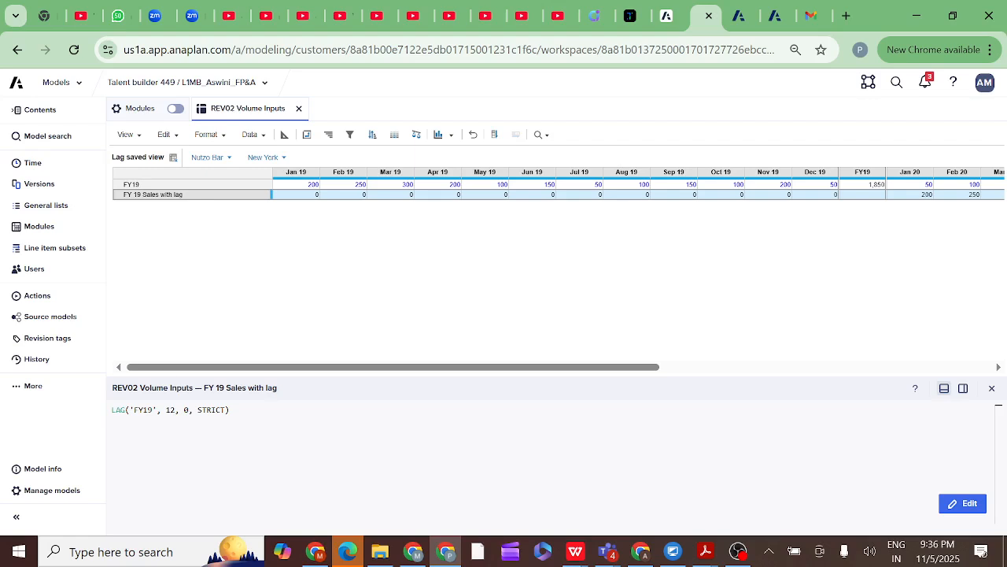
{"action": "left_click", "coordinate": [166, 410]}
{"action": "type", "text": "-"}
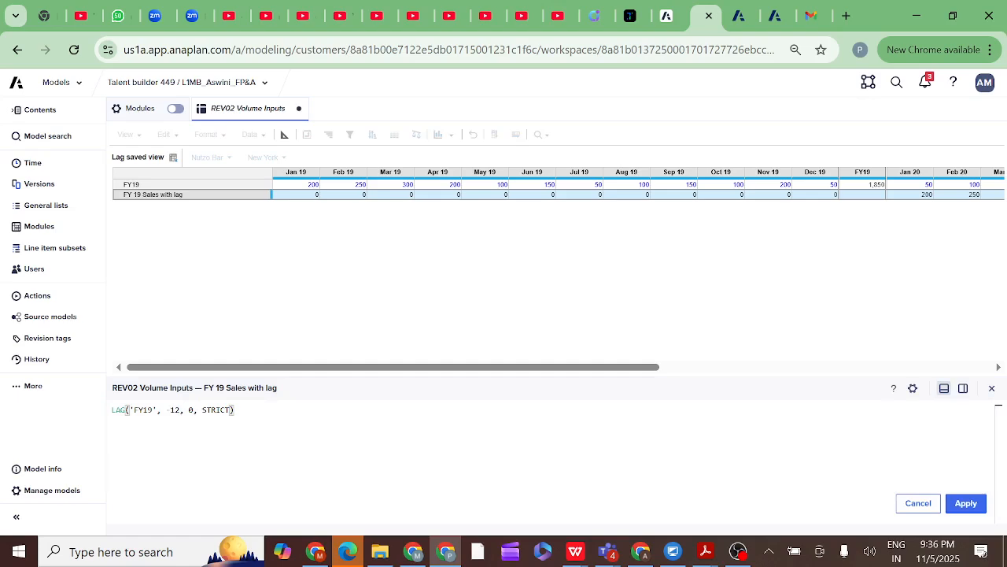
{"action": "type", "text": "NON"}
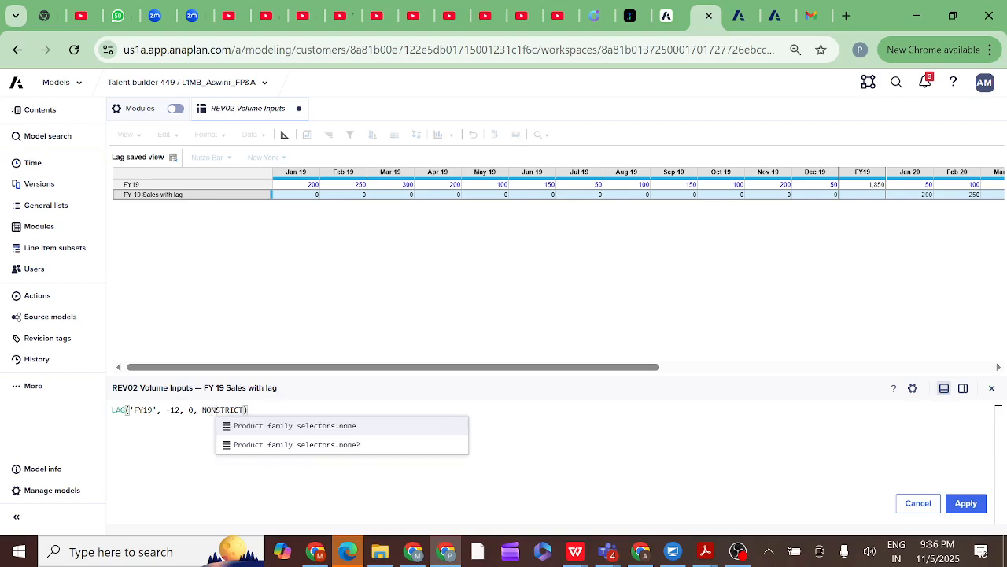
{"action": "left_click", "coordinate": [248, 409]}
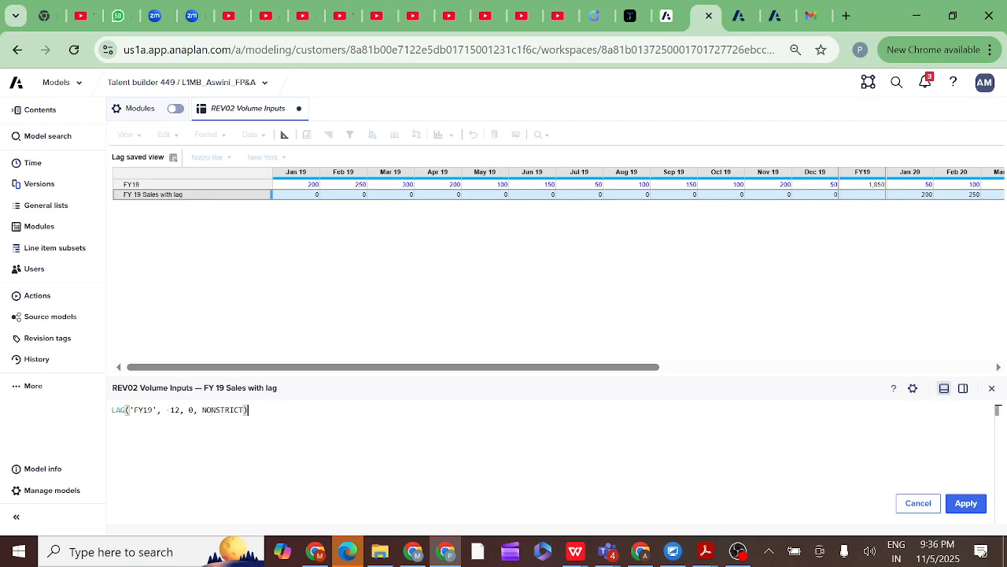
{"action": "left_click", "coordinate": [967, 504]}
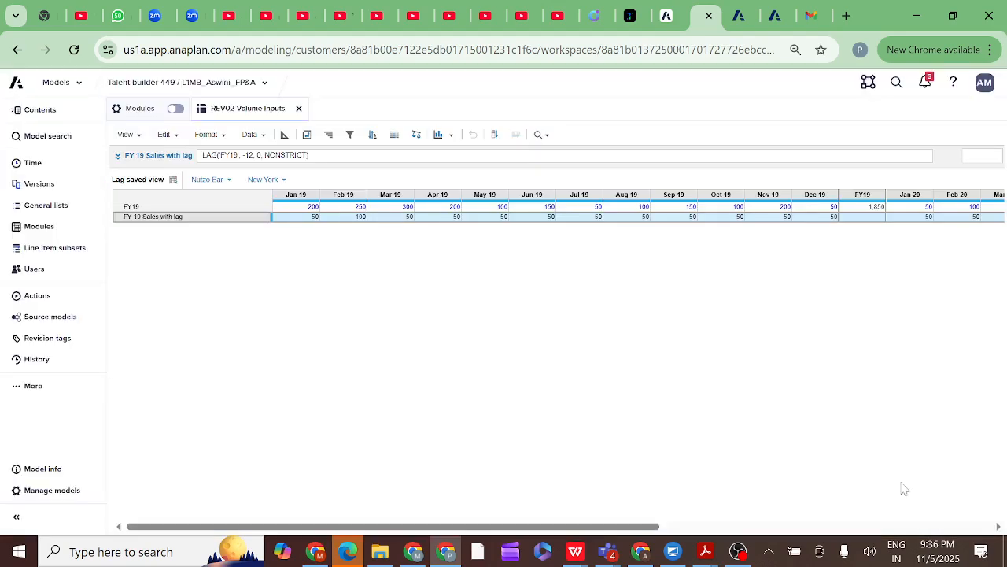
Set FY19's Jan 20 value to 510 to test the negative lag in FY 19 Sales with lag
{"action": "left_click", "coordinate": [166, 219]}
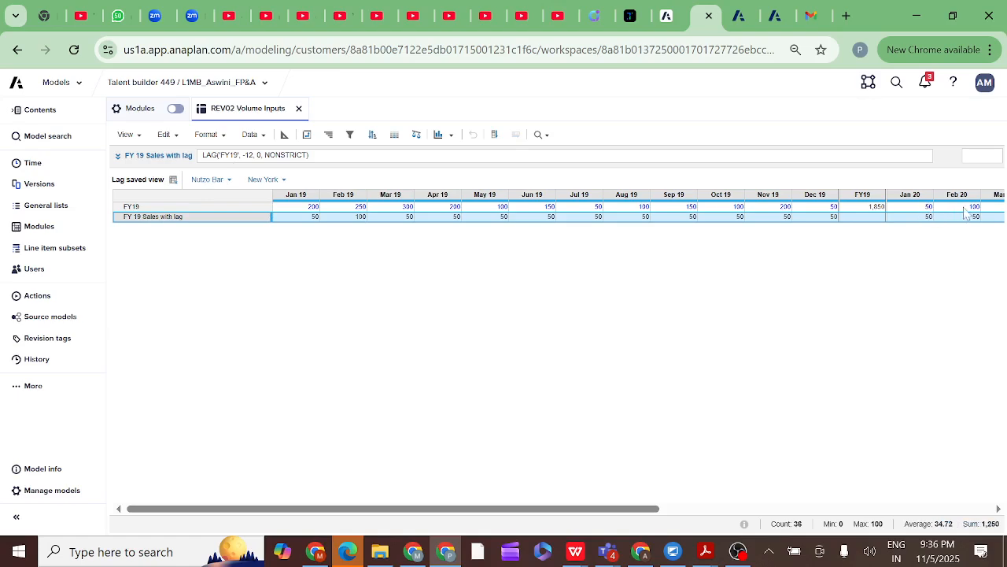
{"action": "double_click", "coordinate": [917, 206]}
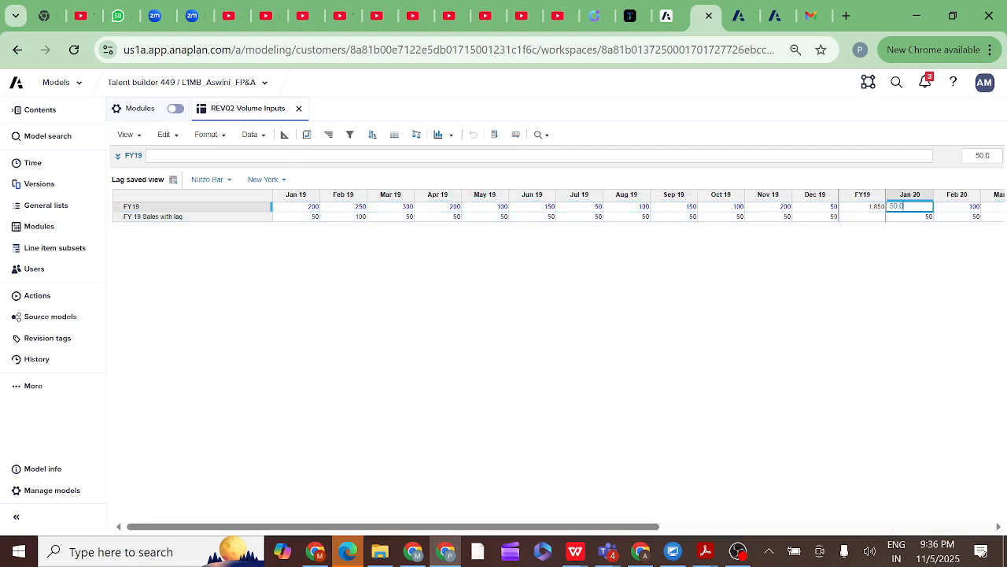
{"action": "type", "text": "1"}
{"action": "key", "text": "Return"}
Replace NONSTRICT with STRICT in the formula of FY 19 Sales with lag, keeping the -12 offset, and apply it
{"action": "left_click", "coordinate": [270, 217]}
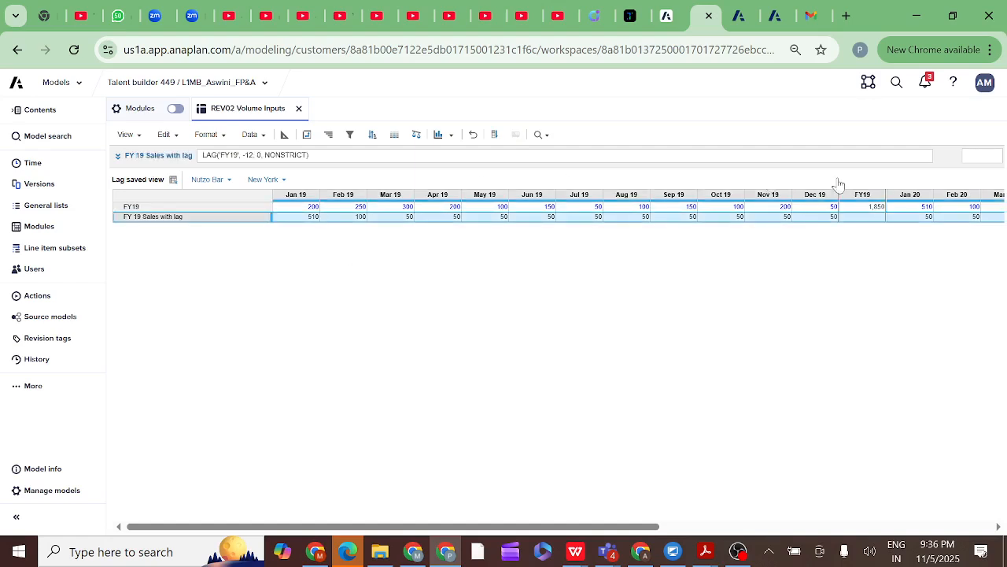
{"action": "left_click", "coordinate": [118, 157]}
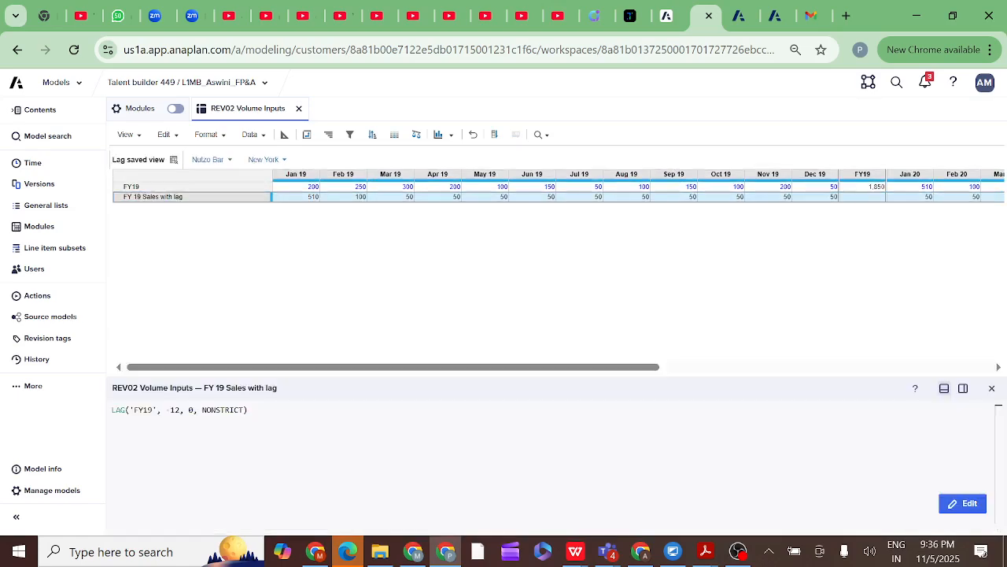
{"action": "left_click", "coordinate": [215, 410]}
{"action": "key", "text": "BackSpace"}
{"action": "key", "text": "BackSpace"}
{"action": "key", "text": "BackSpace"}
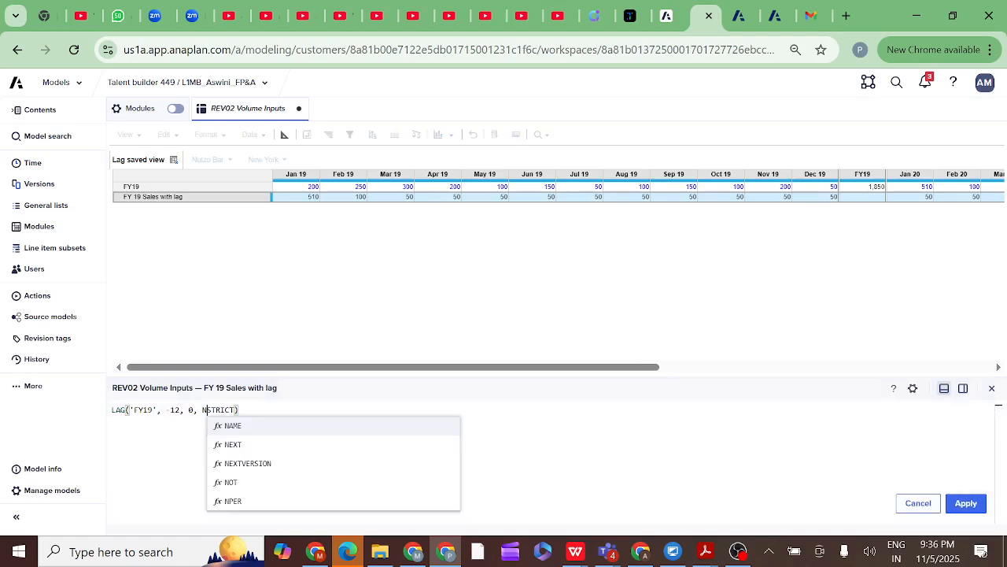
{"action": "left_click", "coordinate": [970, 508]}
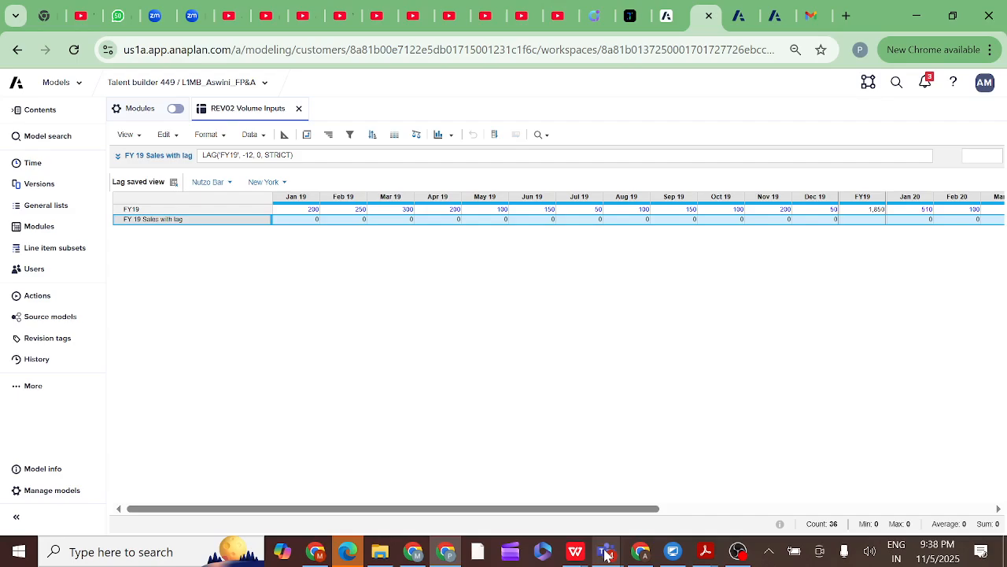
Switch to the Anaplan evening class meeting in Teams, dismiss the time limit notice and stop sharing the screen
{"action": "mouse_move", "coordinate": [606, 553]}
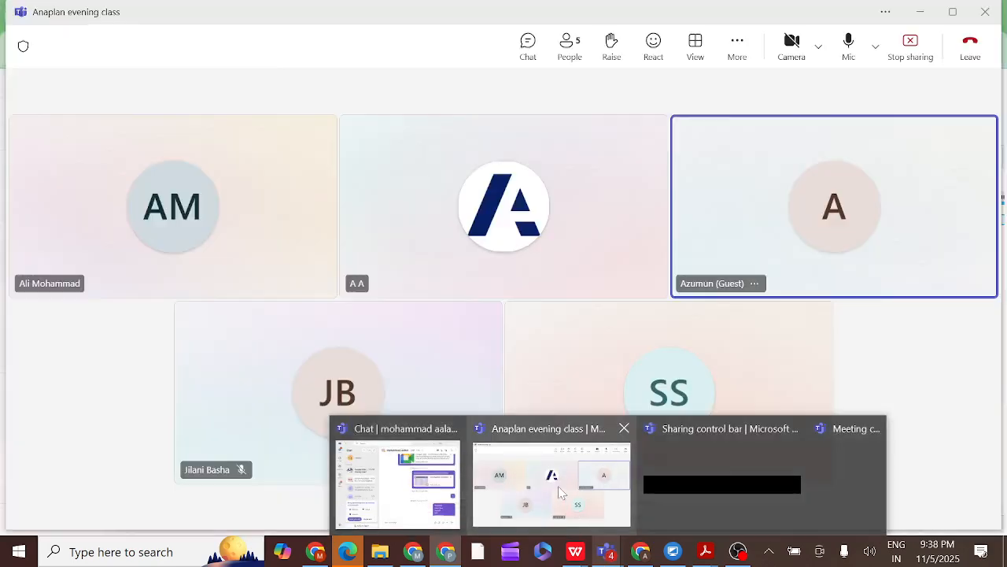
{"action": "left_click", "coordinate": [558, 486]}
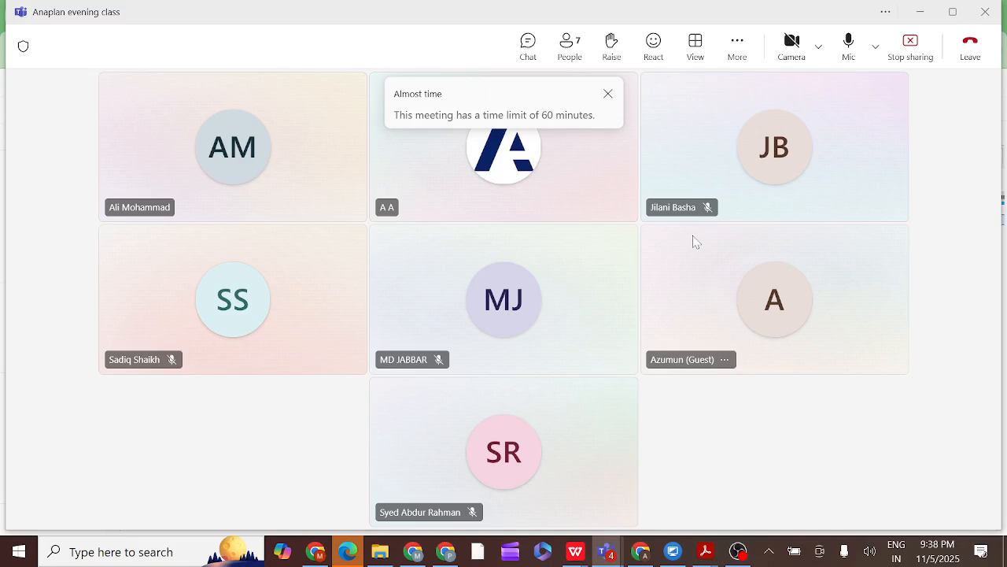
{"action": "left_click", "coordinate": [610, 95]}
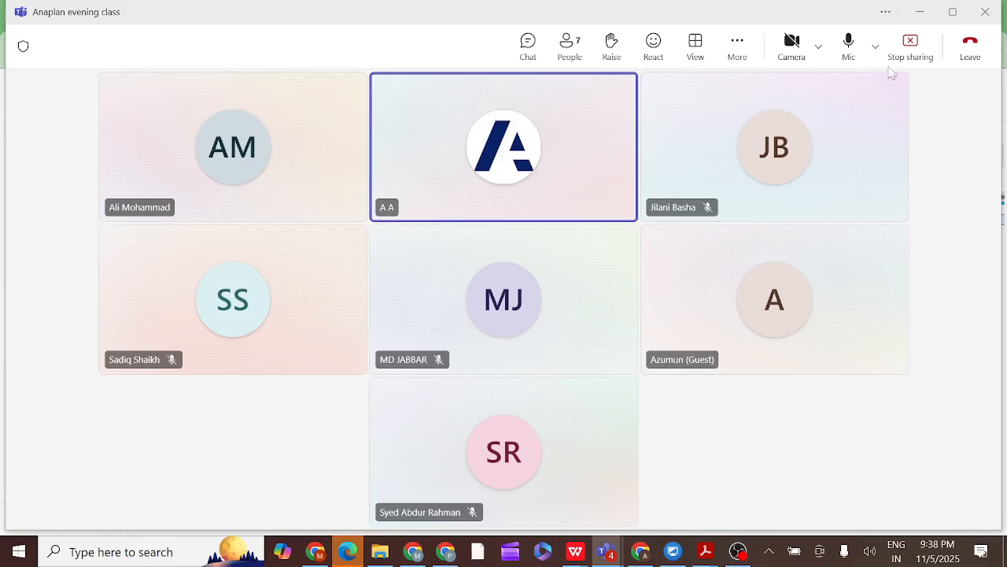
{"action": "left_click", "coordinate": [911, 46]}
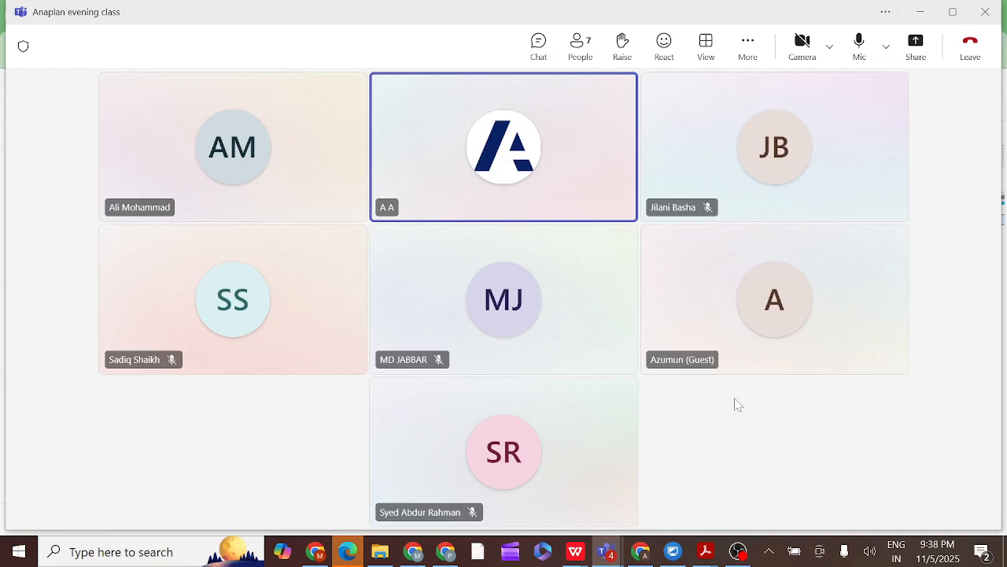
Switch to OBS and stop the running screen recording
{"action": "mouse_move", "coordinate": [738, 546]}
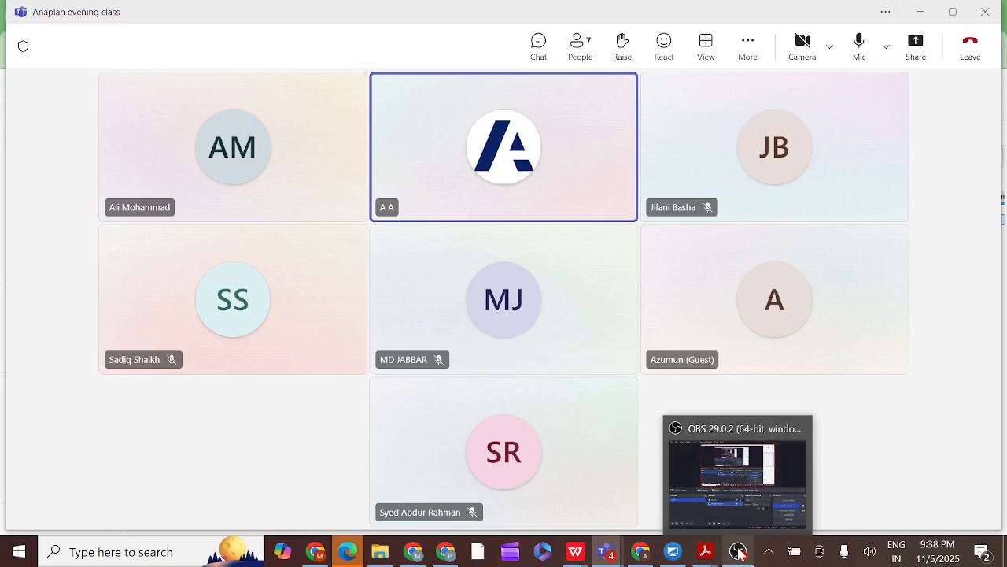
{"action": "left_click", "coordinate": [728, 468]}
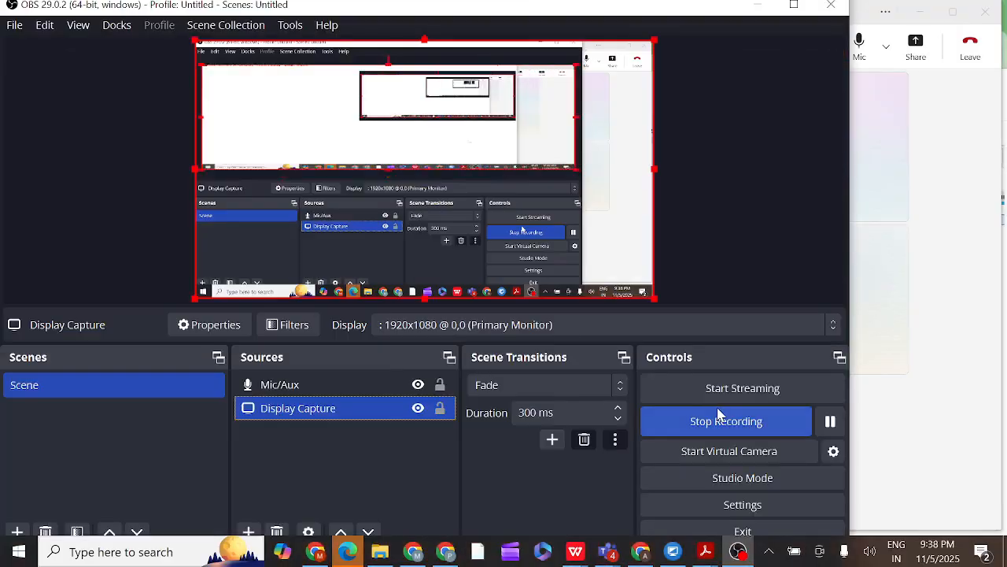
{"action": "left_click", "coordinate": [703, 428]}
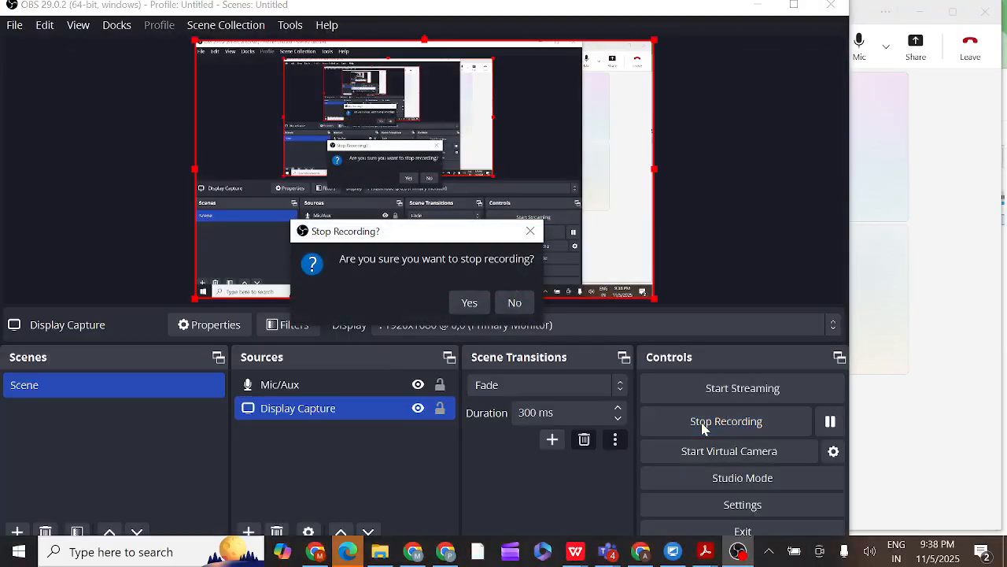